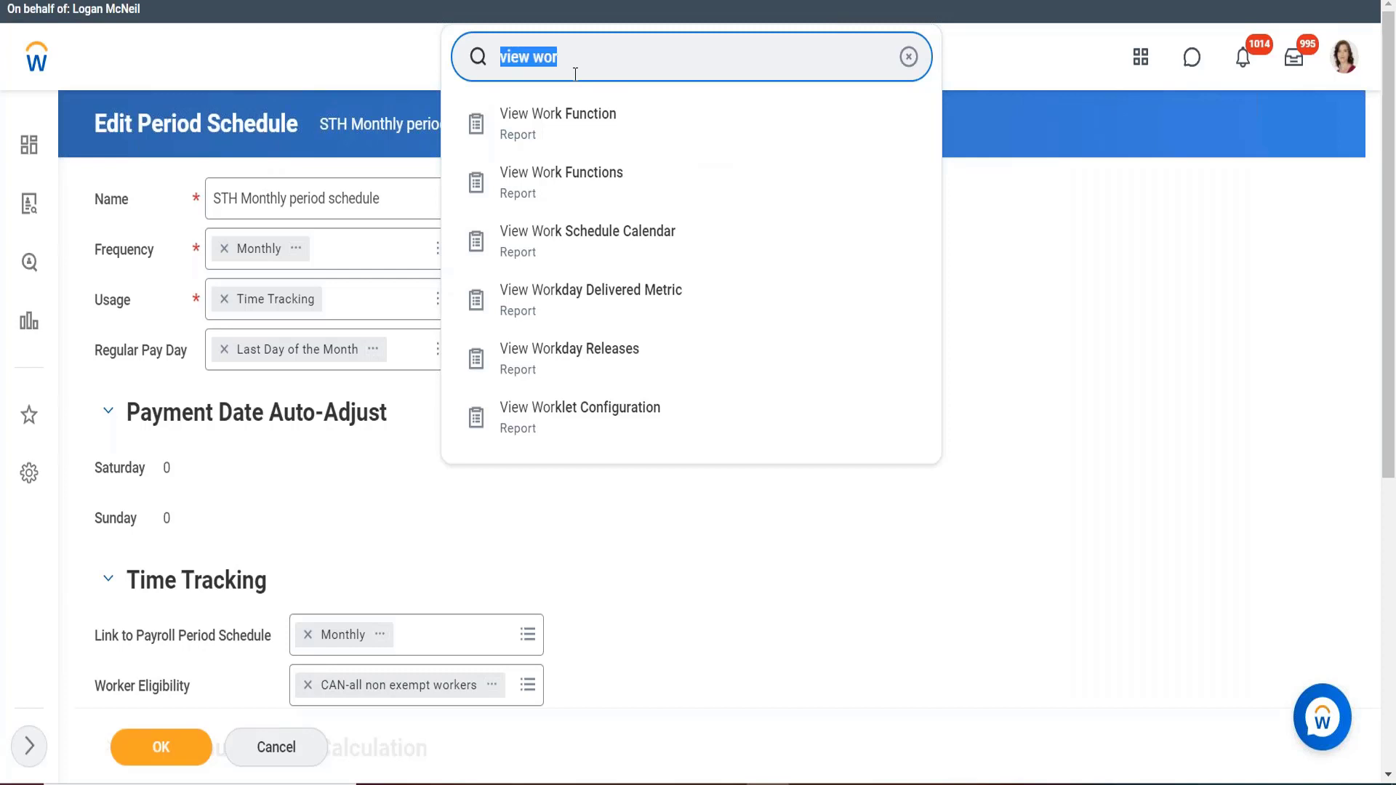
# Search Workday for 'create work sch' to list the Create Work Schedule Calendar tasks.
pyautogui.write('cre')
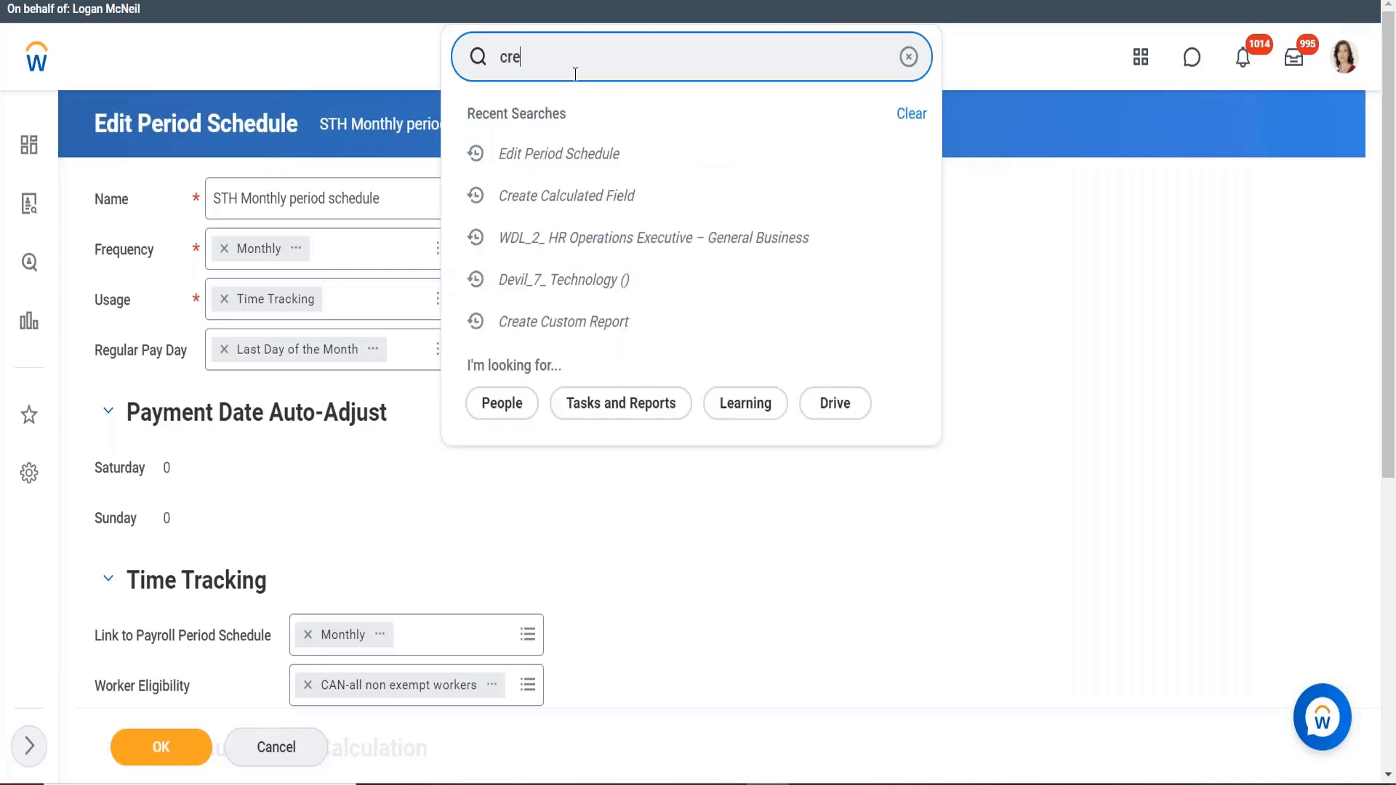
pyautogui.write('ate a work shedule')
pyautogui.press('Return')
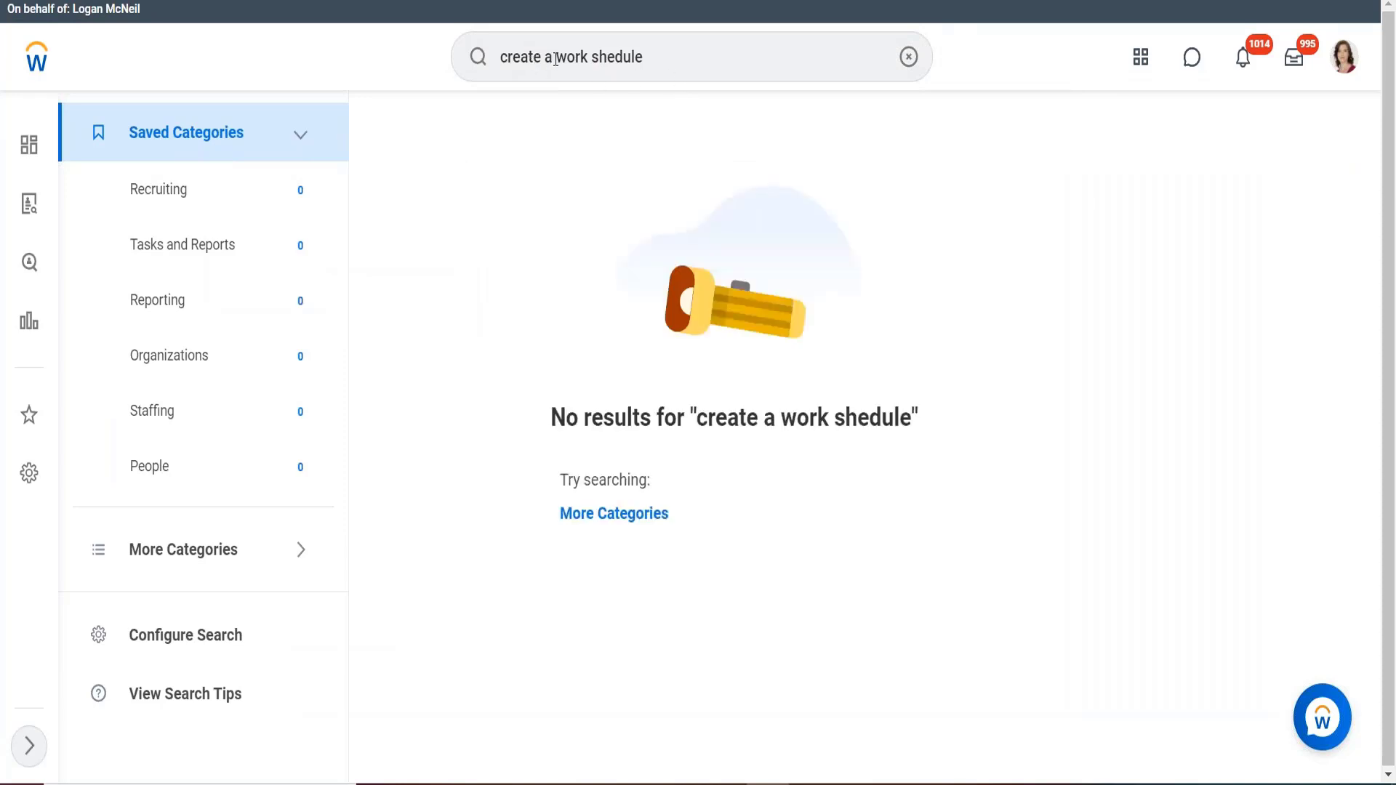
pyautogui.click(549, 72)
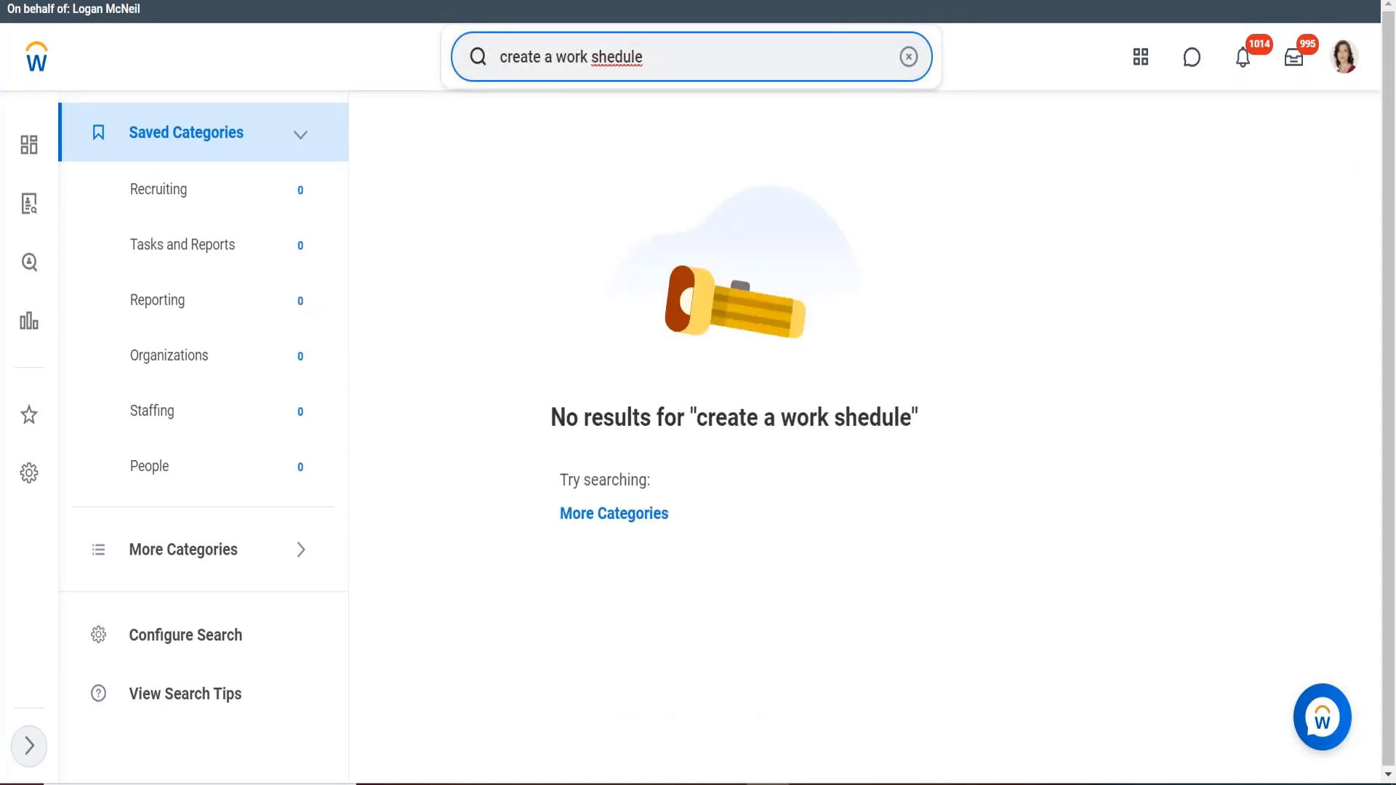
pyautogui.press('BackSpace')
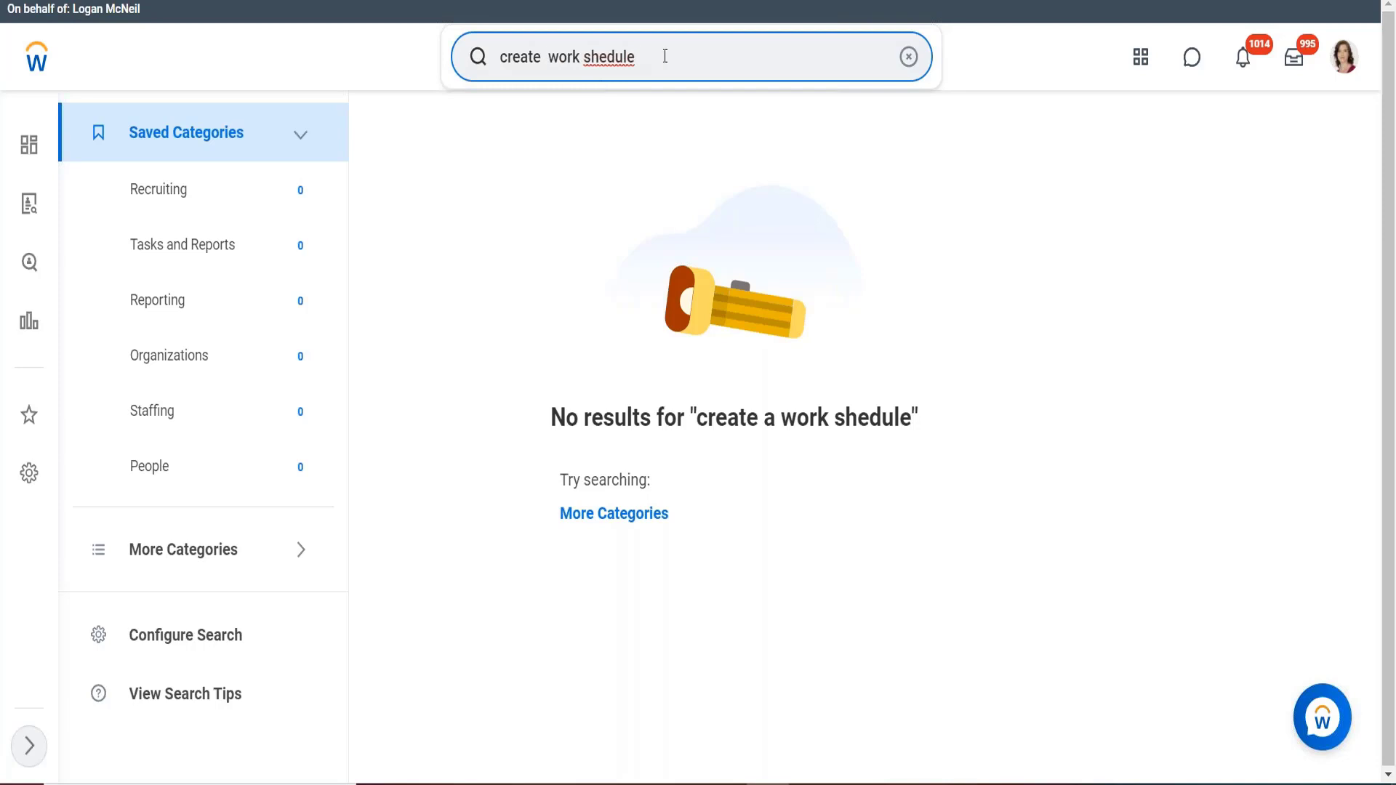
pyautogui.press('BackSpace')
pyautogui.press('BackSpace')
pyautogui.press('BackSpace')
pyautogui.press('BackSpace')
pyautogui.press('BackSpace')
pyautogui.press('BackSpace')
pyautogui.write('ch')
pyautogui.press('Return')
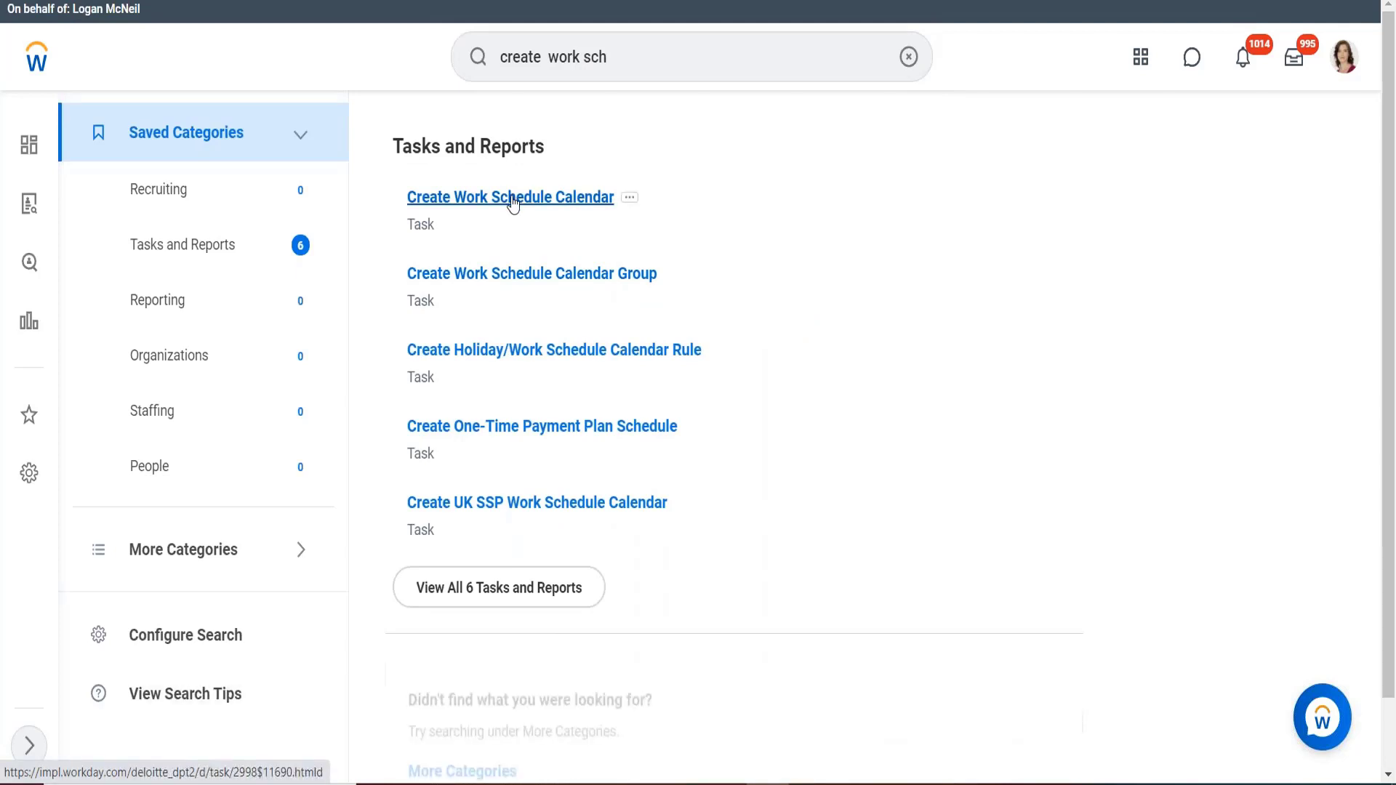
# Start Create Work Schedule Calendar and name it 'CAN Exempt - MF40 hours'.
pyautogui.click(601, 202)
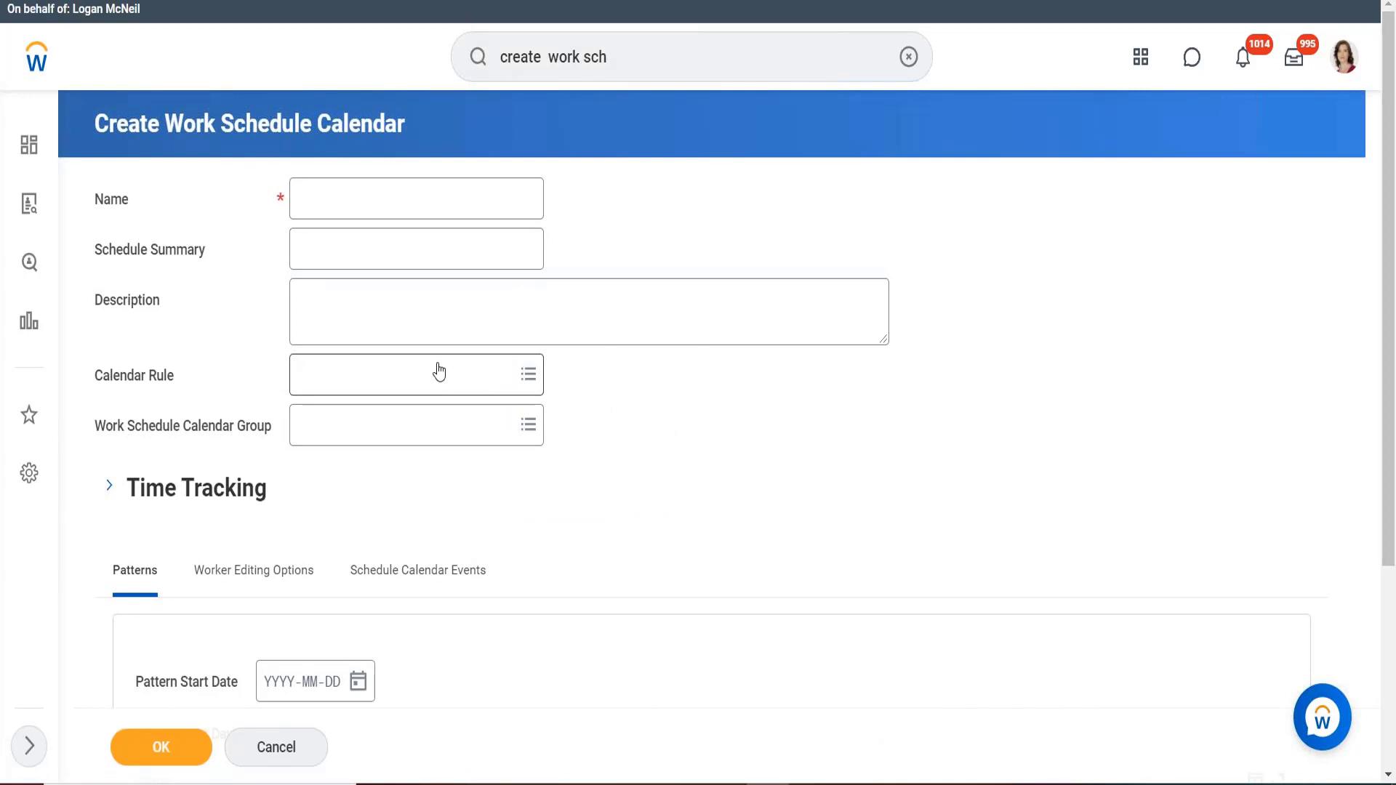
pyautogui.moveTo(402, 260)
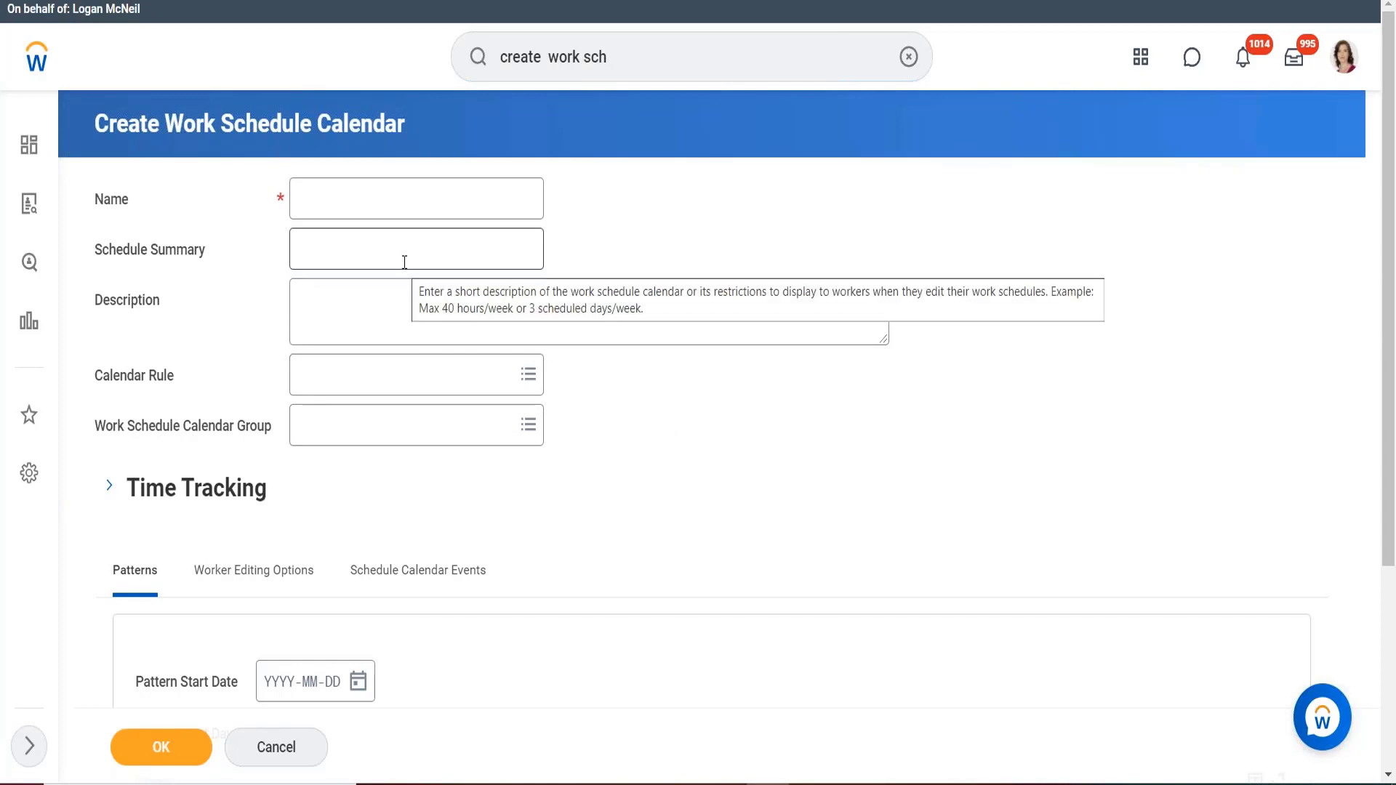
pyautogui.click(373, 201)
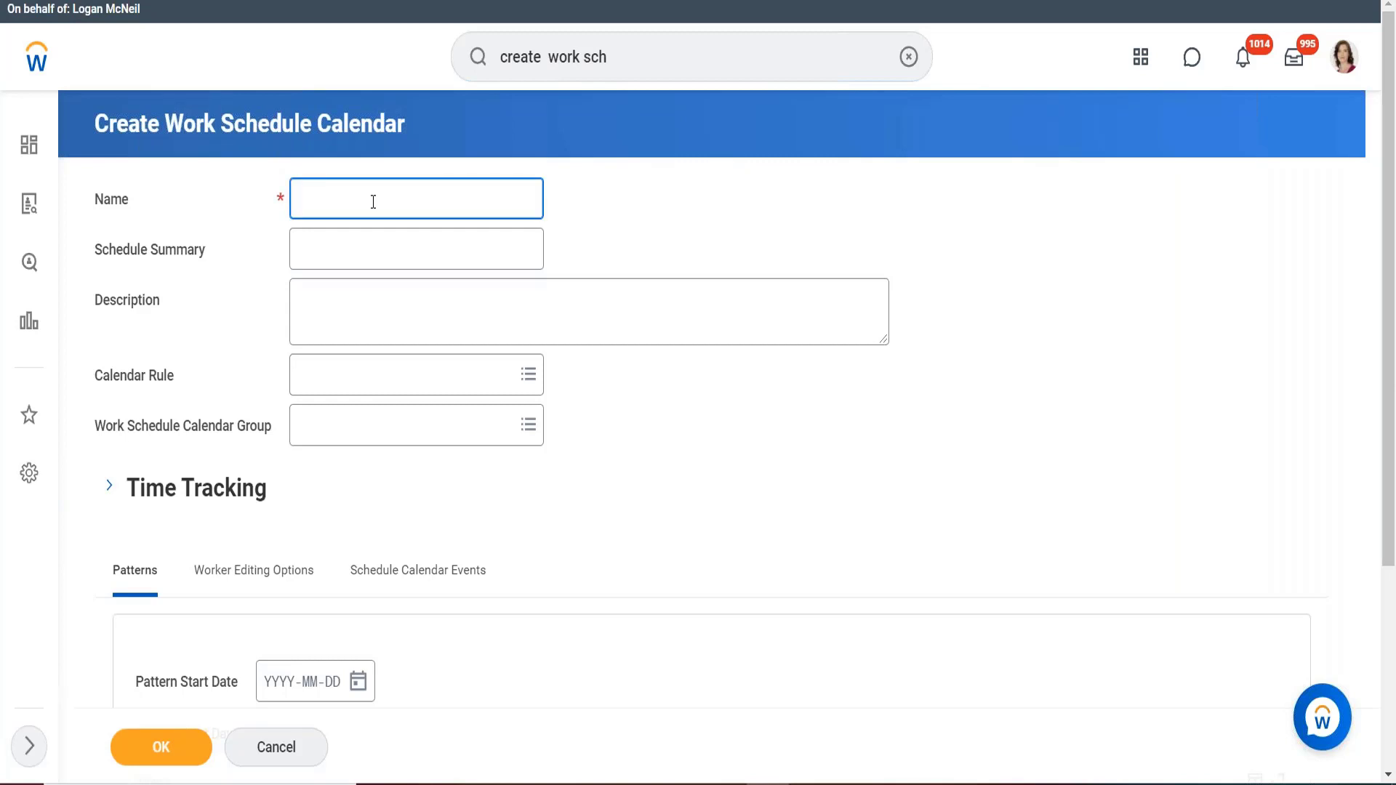
pyautogui.write('CAN Exempt - MF40 hours')
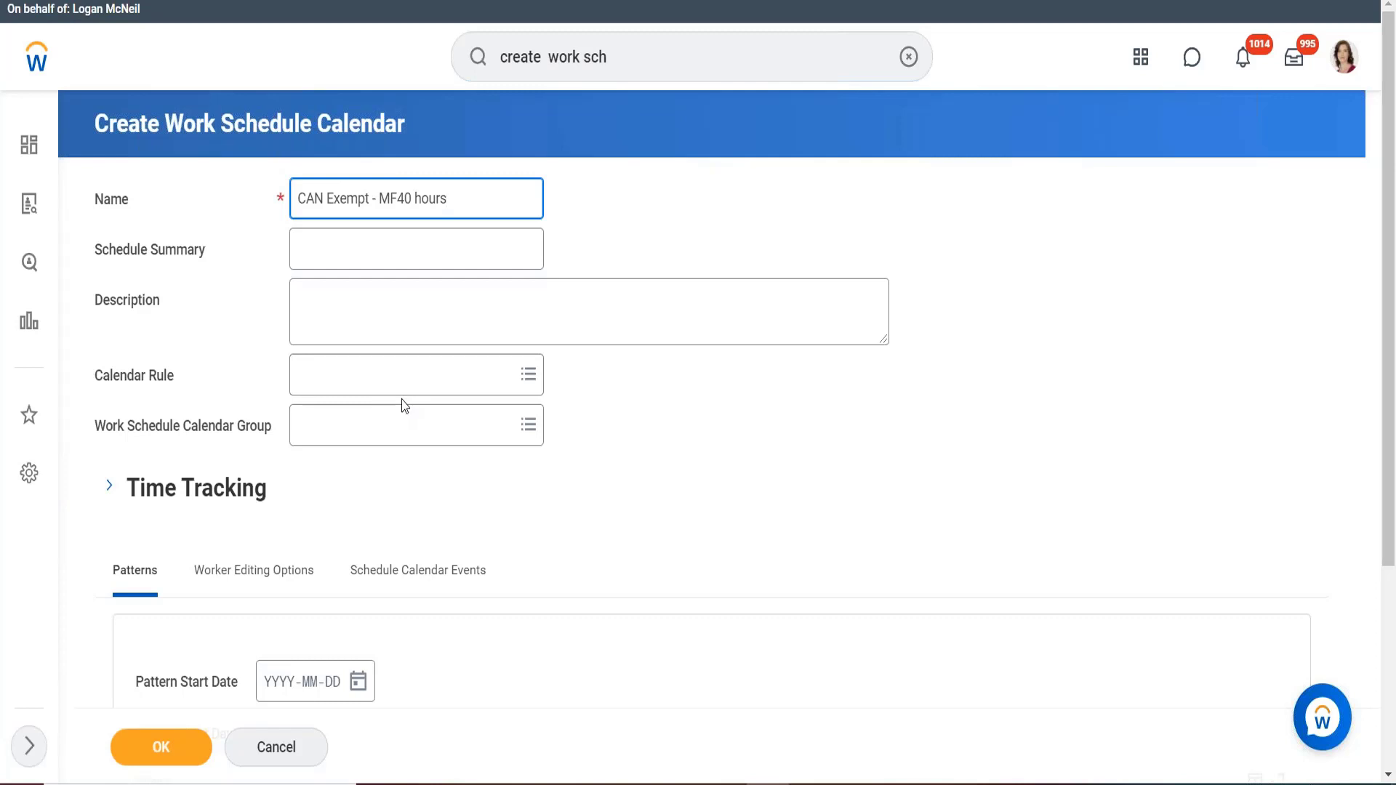
# Expand Time Tracking: Day Breaker 12:00 AM, week starting Sunday, month starting on day 1.
pyautogui.scroll(-1, 630, 333)
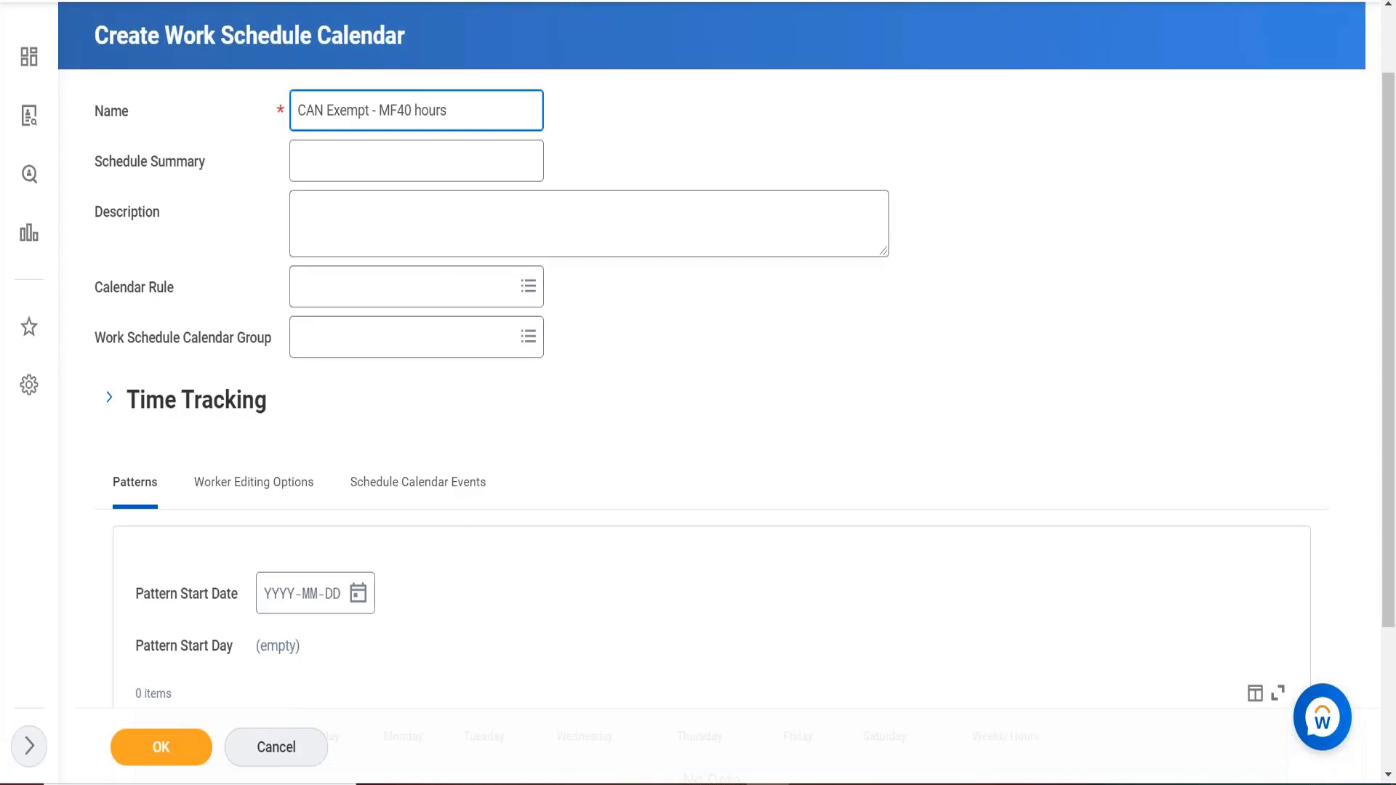
pyautogui.scroll(-1, 227, 361)
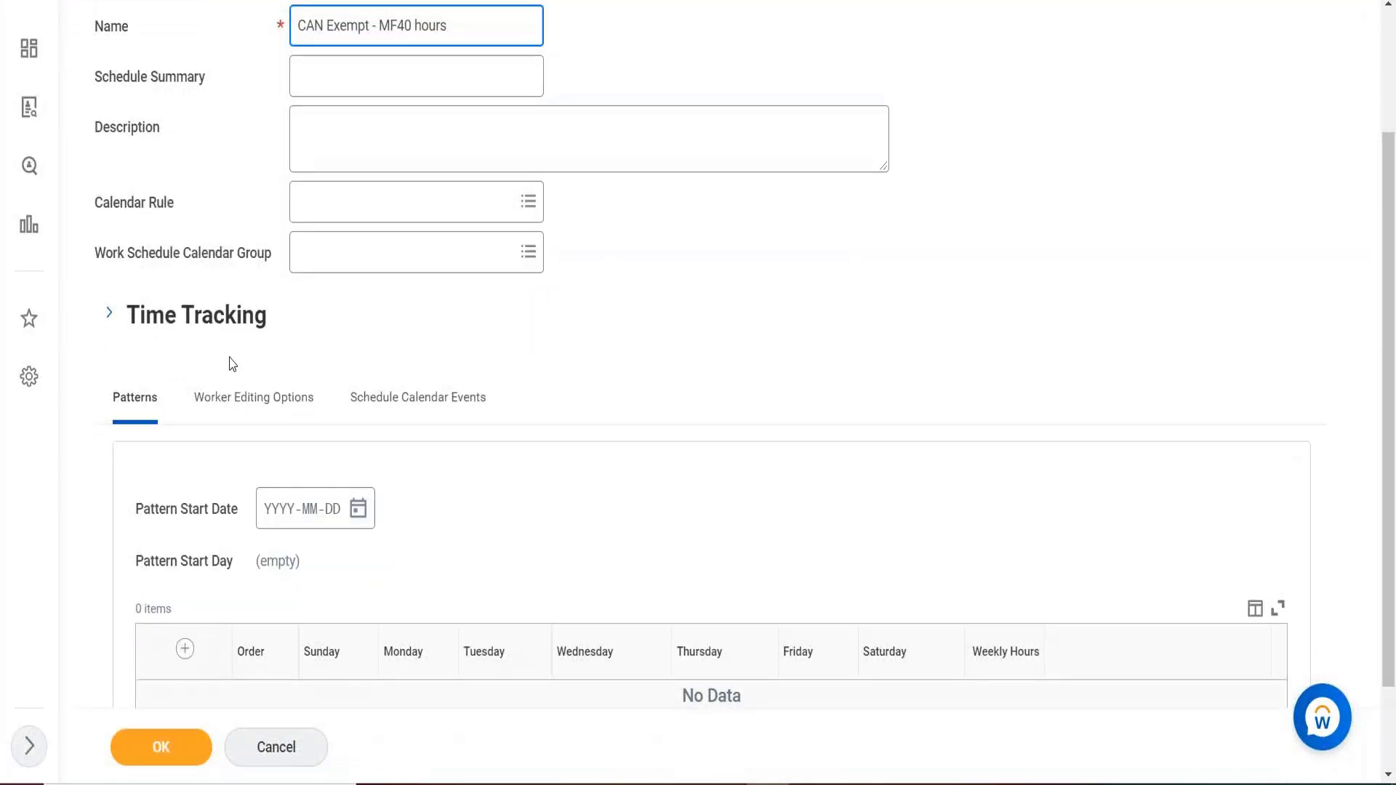
pyautogui.click(110, 323)
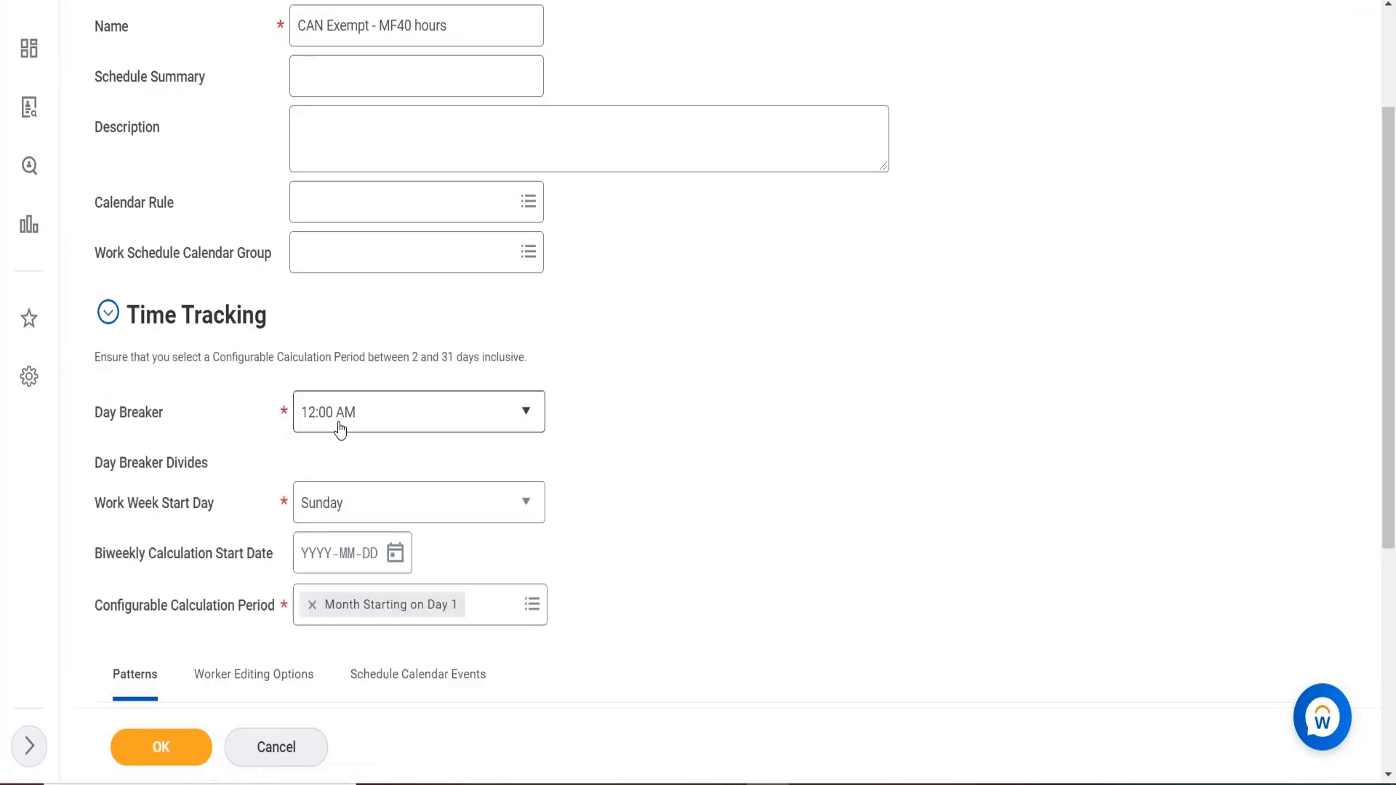
pyautogui.moveTo(342, 430)
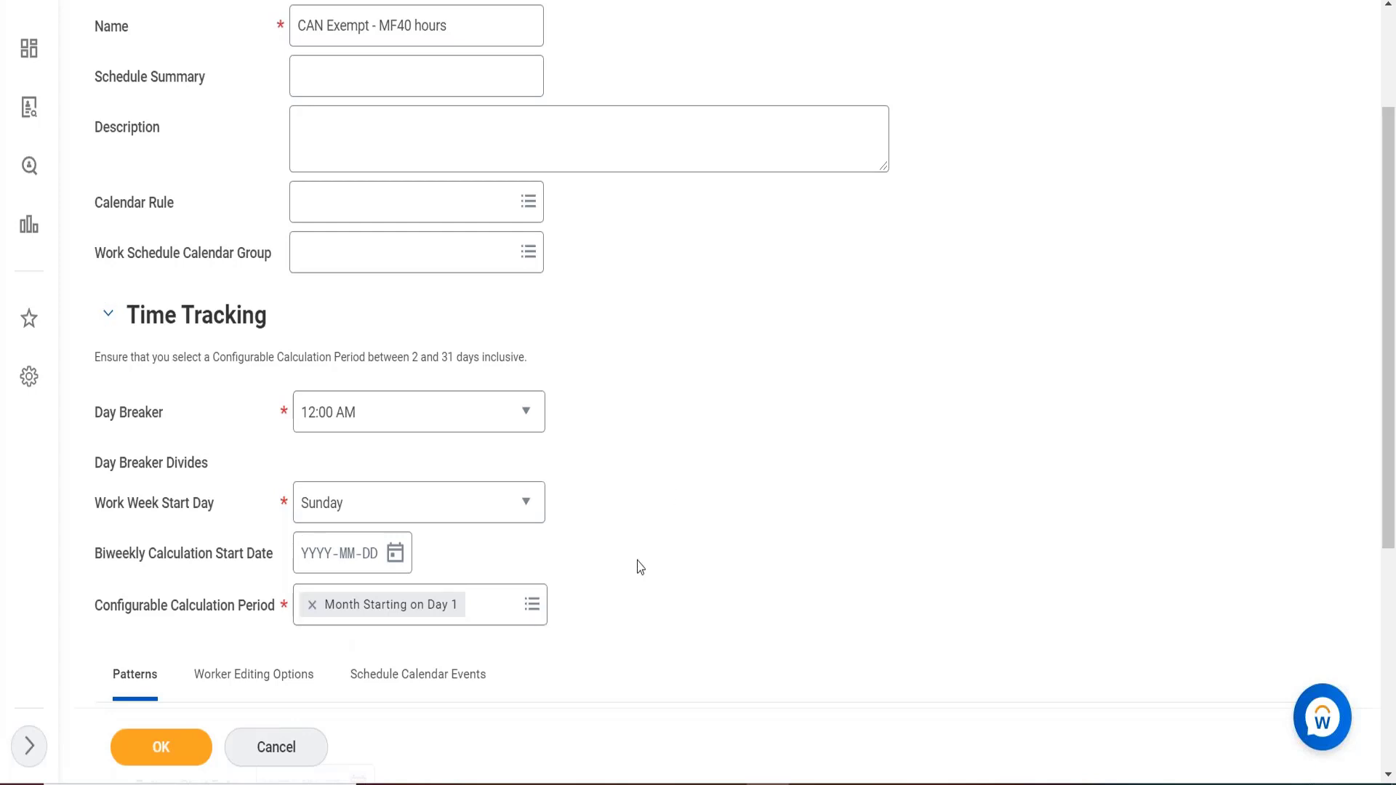
pyautogui.scroll(-1, 640, 567)
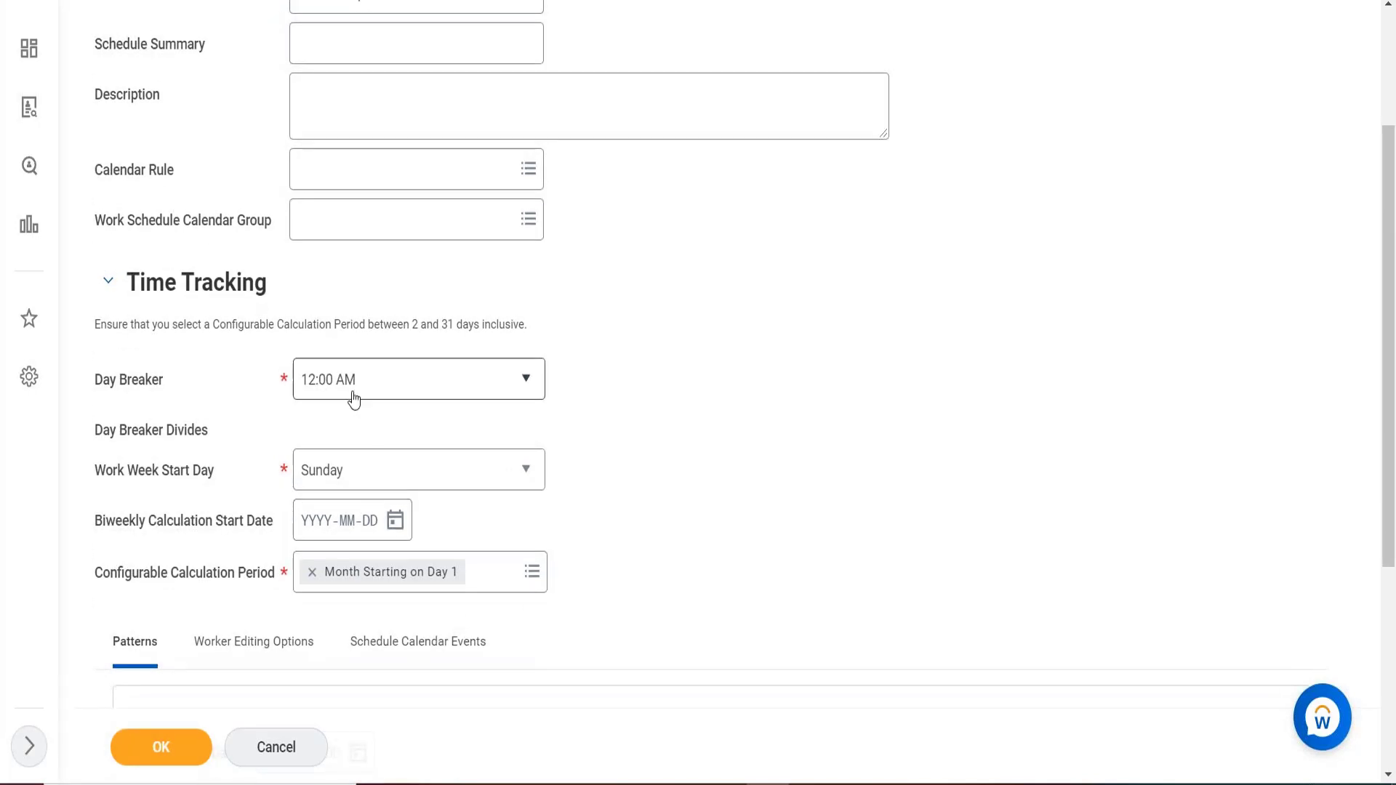
# Collapse Time Tracking, set Pattern Start Date to 2021-01-01 and add a pattern row.
pyautogui.click(106, 290)
pyautogui.scroll(-2, 562, 288)
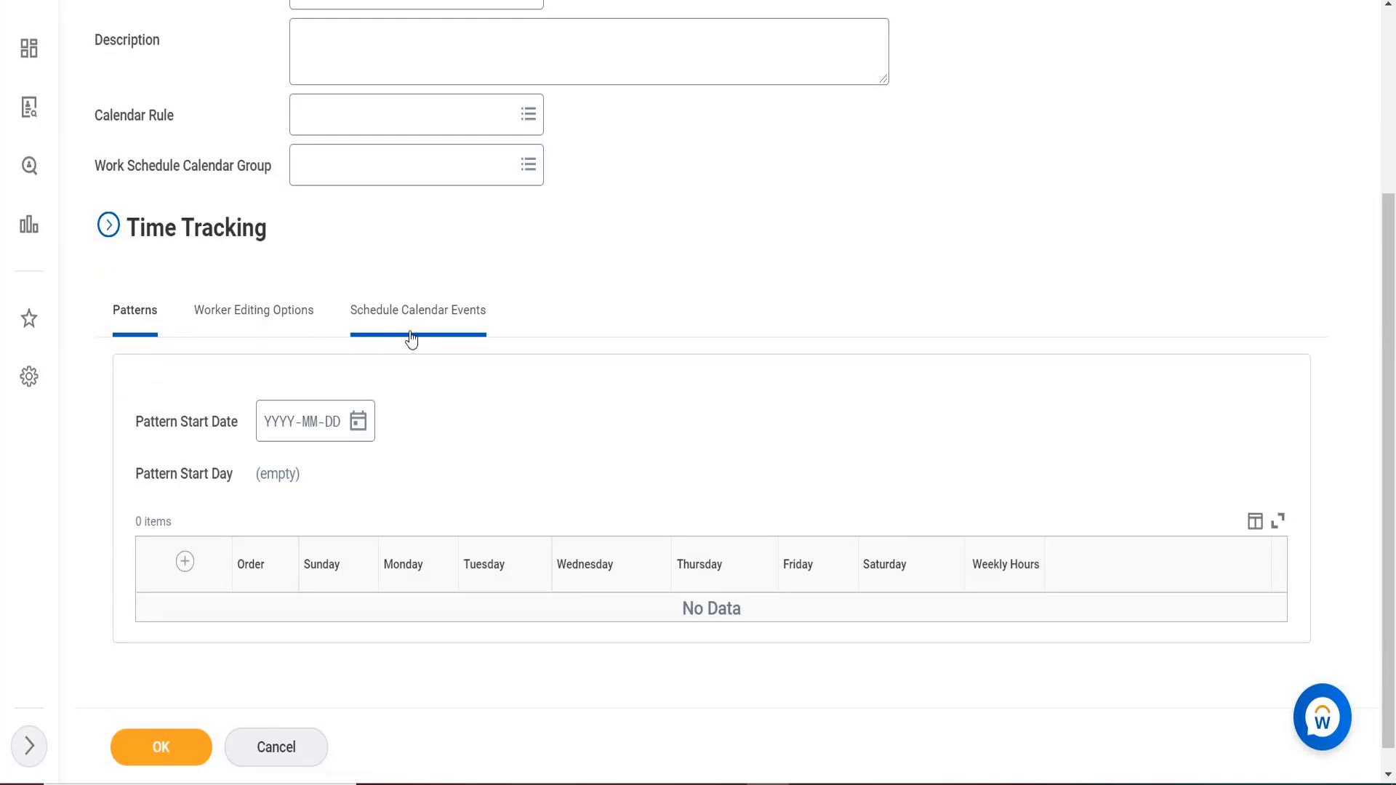
pyautogui.moveTo(250, 434)
pyautogui.moveTo(429, 497); pyautogui.dragTo(280, 437)
pyautogui.click(280, 437)
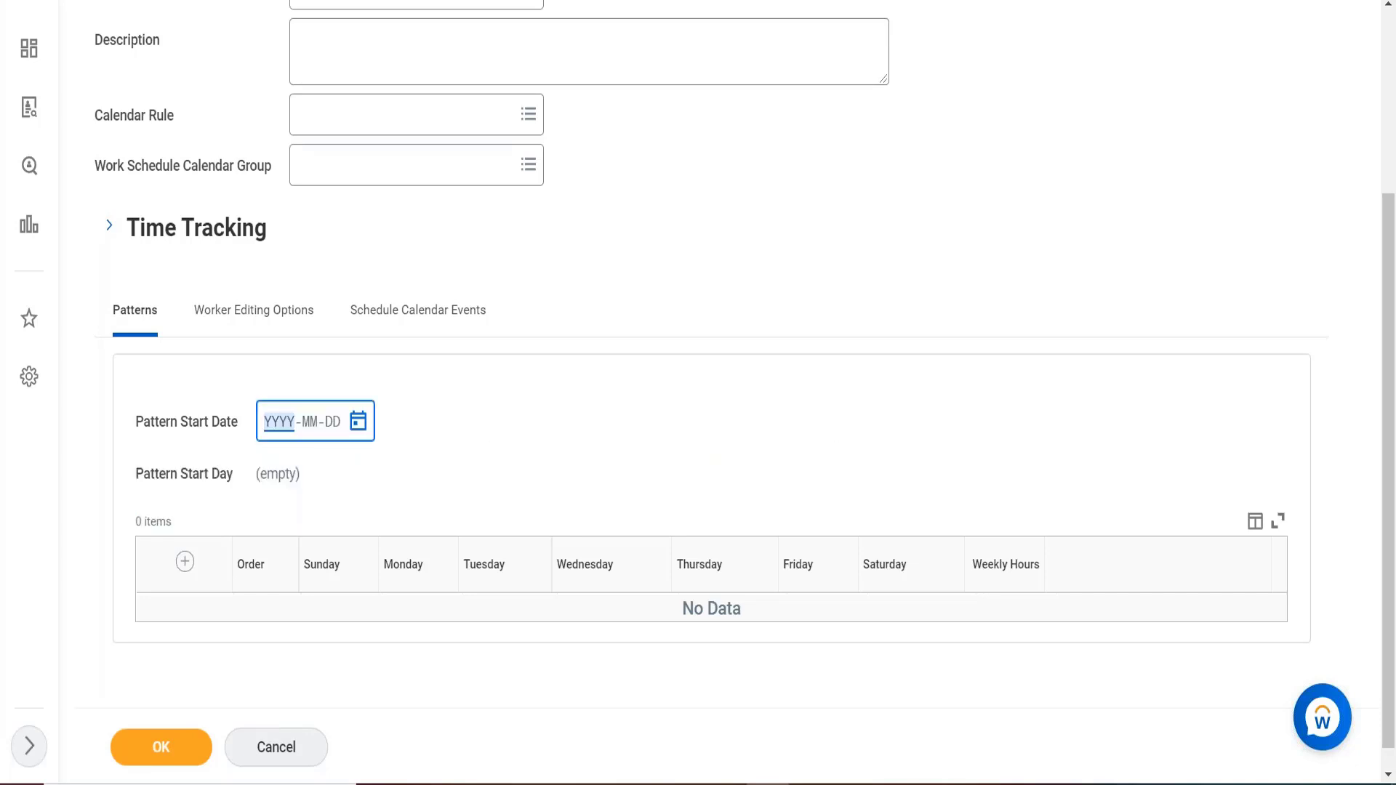
pyautogui.write('2021-01-01')
pyautogui.click(186, 567)
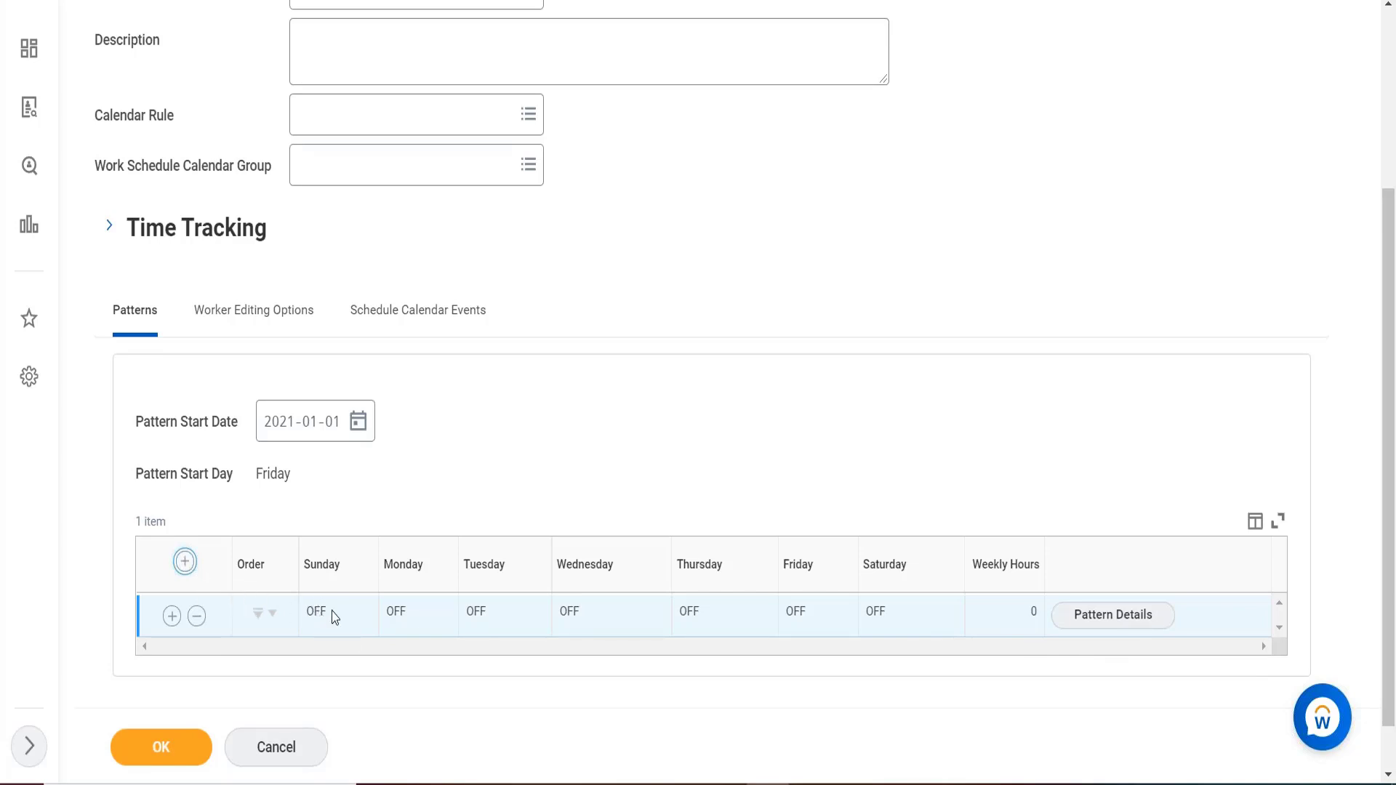
# Open the new row's Pattern Details, showing Sunday–Saturday single shift and meal time fields.
pyautogui.click(1118, 617)
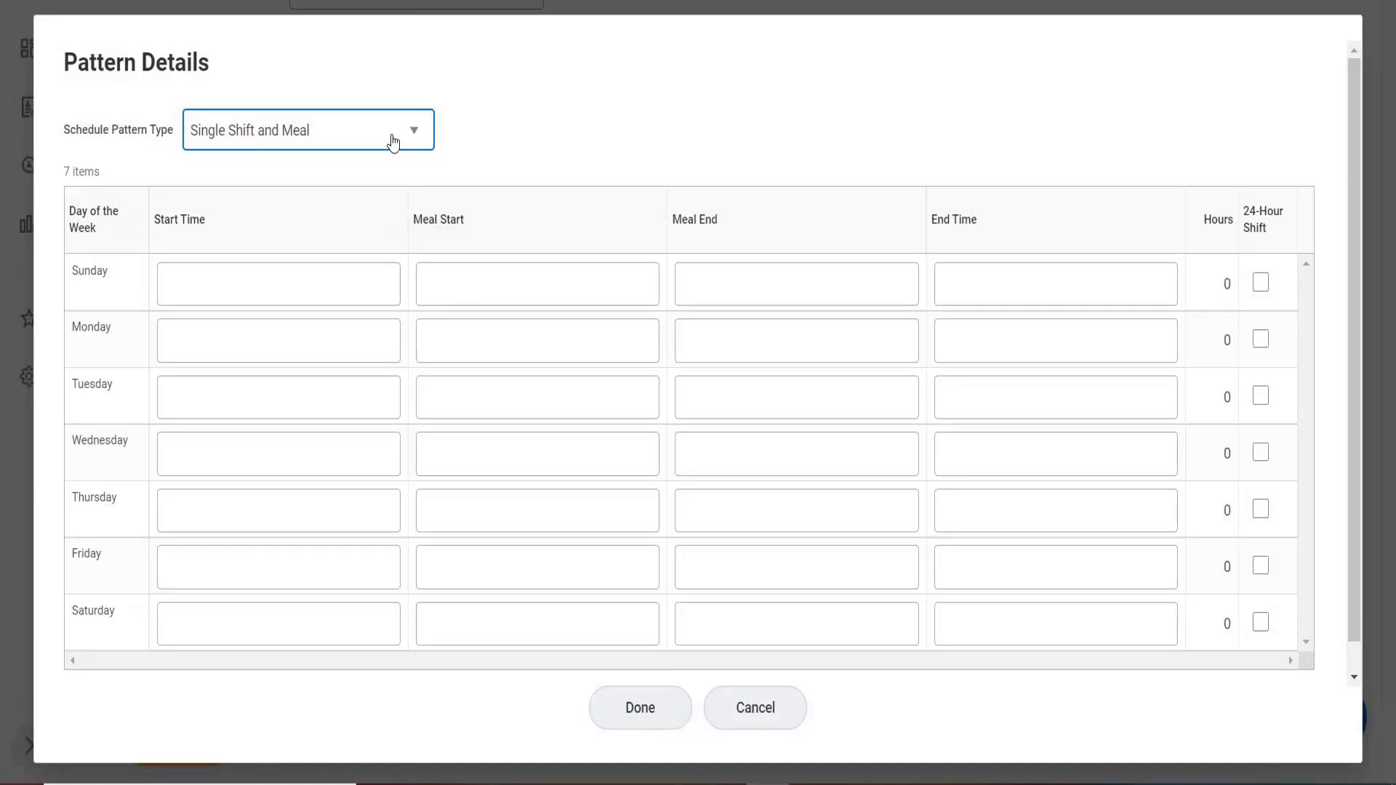
# Set Monday to 9:00 AM–7:00 PM with a 12:00–1:00 PM meal.
pyautogui.click(237, 279)
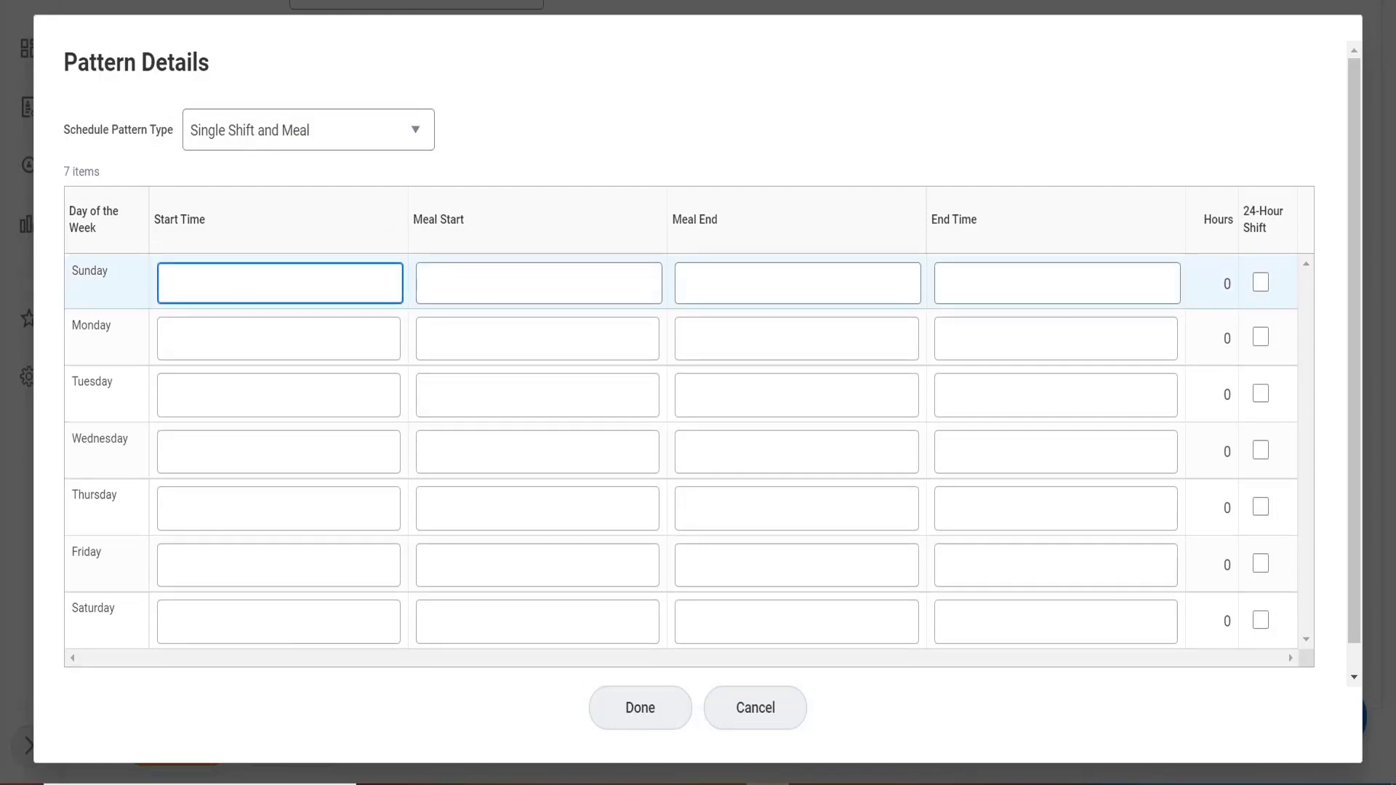
pyautogui.click(261, 342)
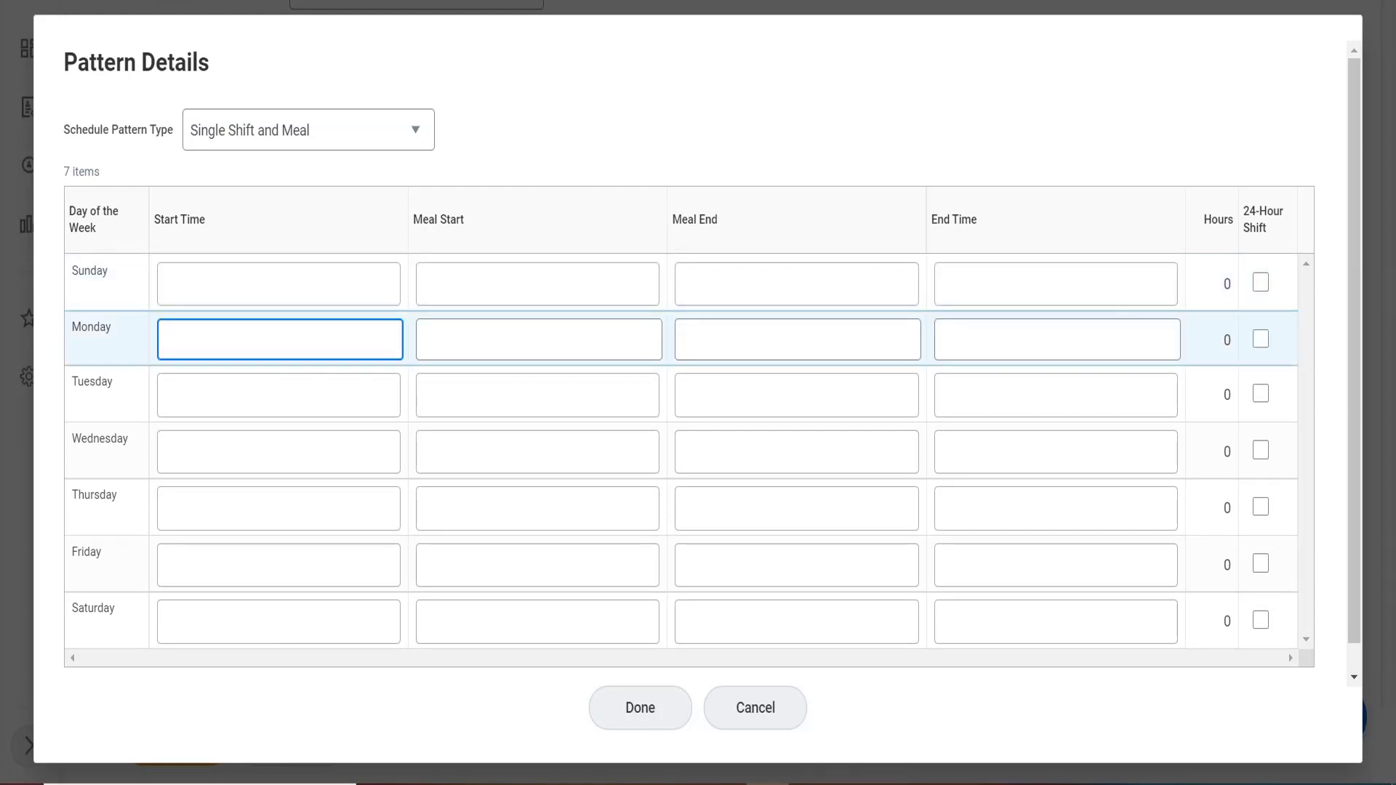
pyautogui.write('9:00 AM')
pyautogui.press('Tab')
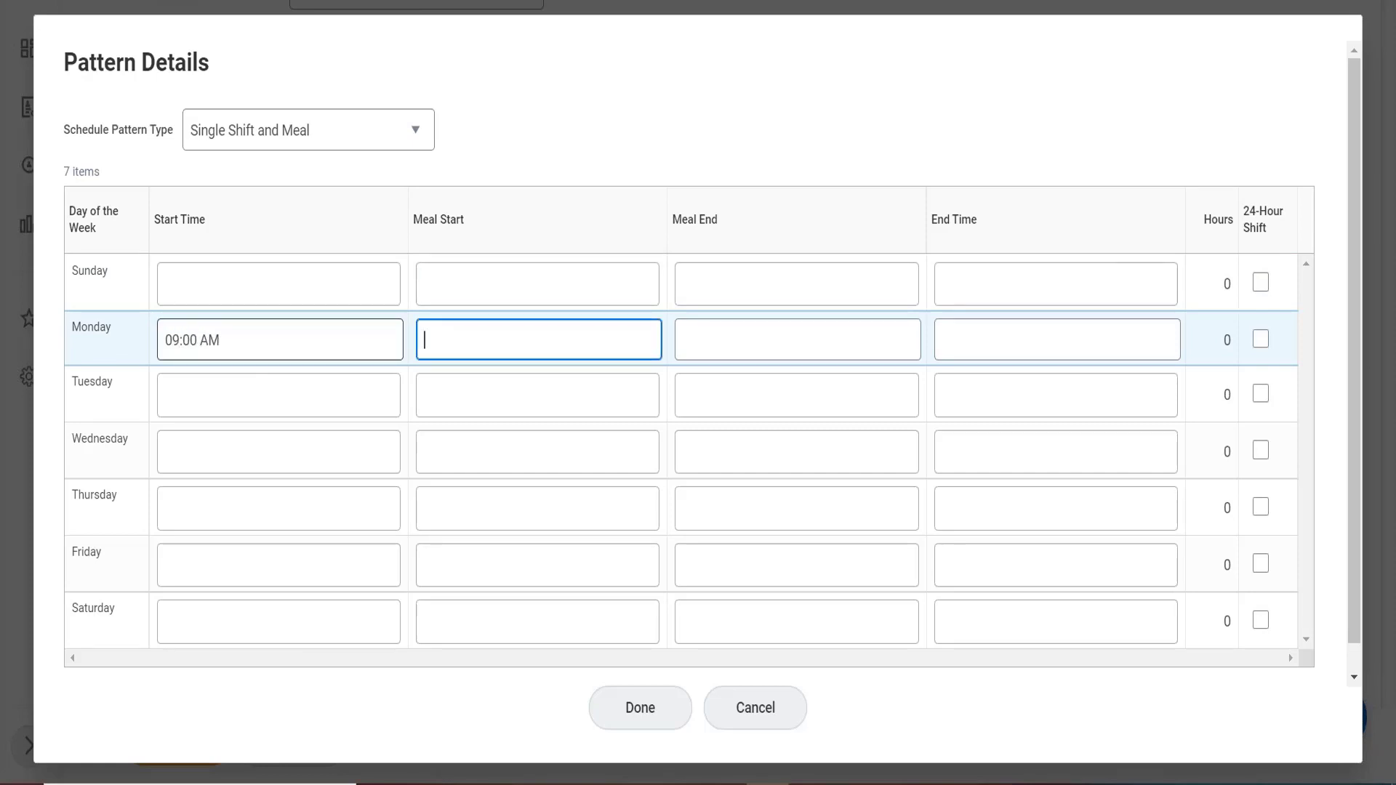
pyautogui.write('12:00')
pyautogui.press('Tab')
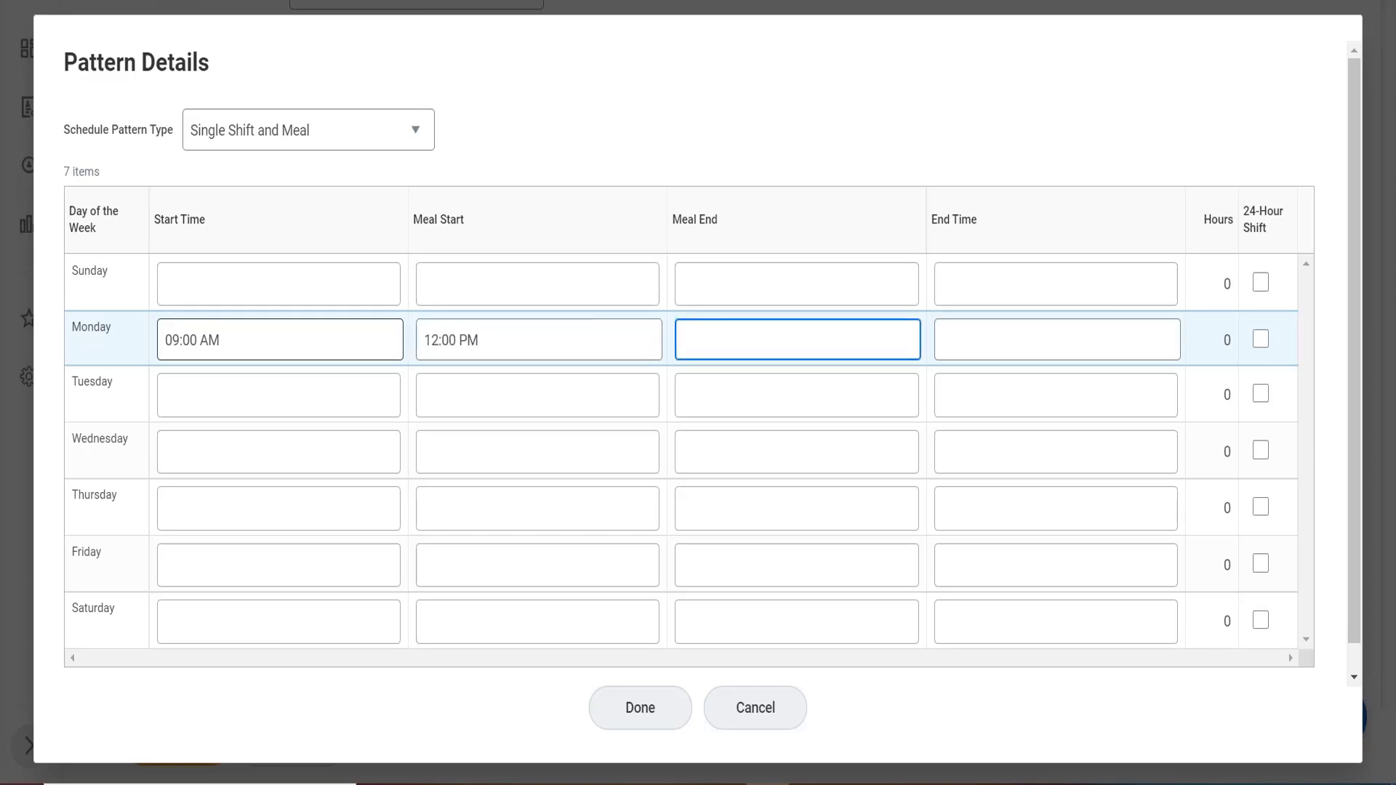
pyautogui.write('13')
pyautogui.press('Tab')
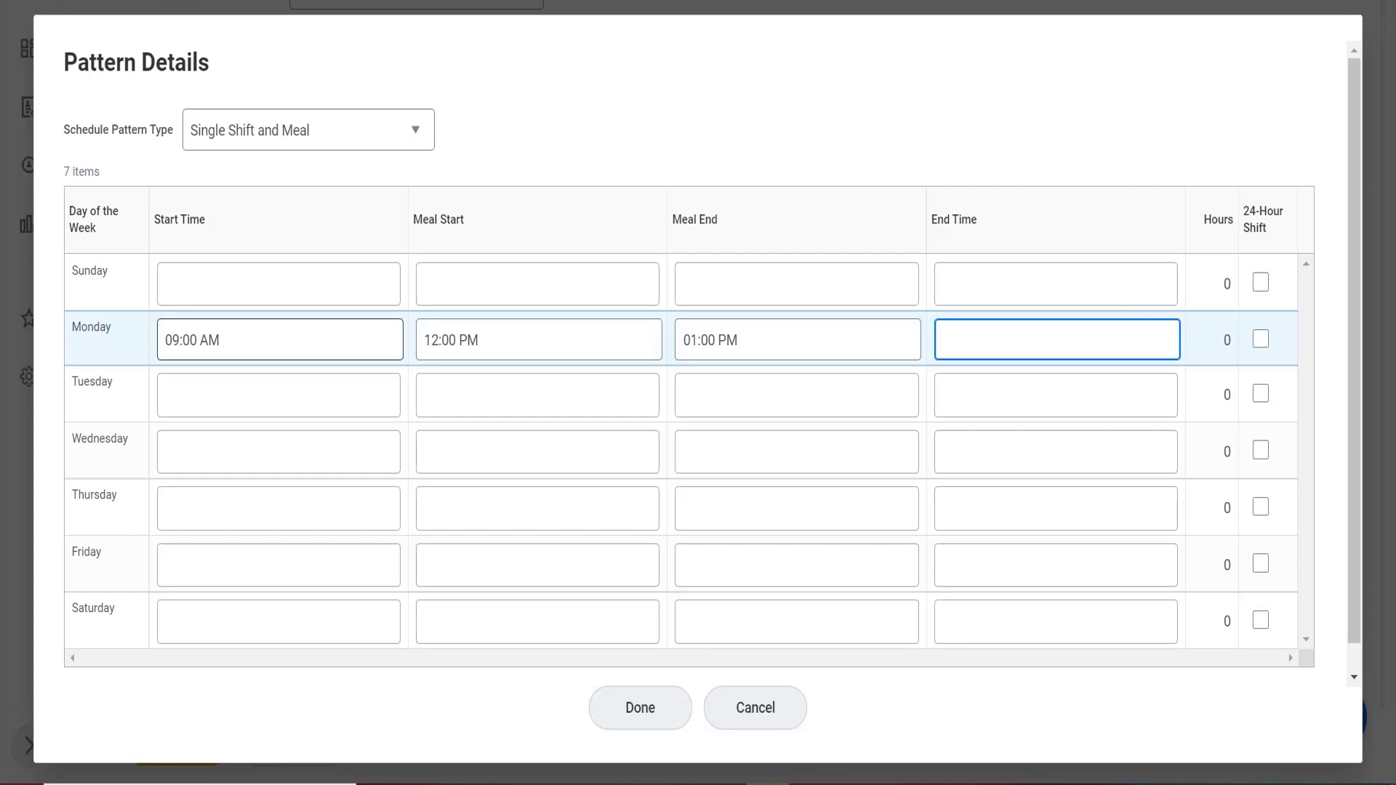
pyautogui.write('19')
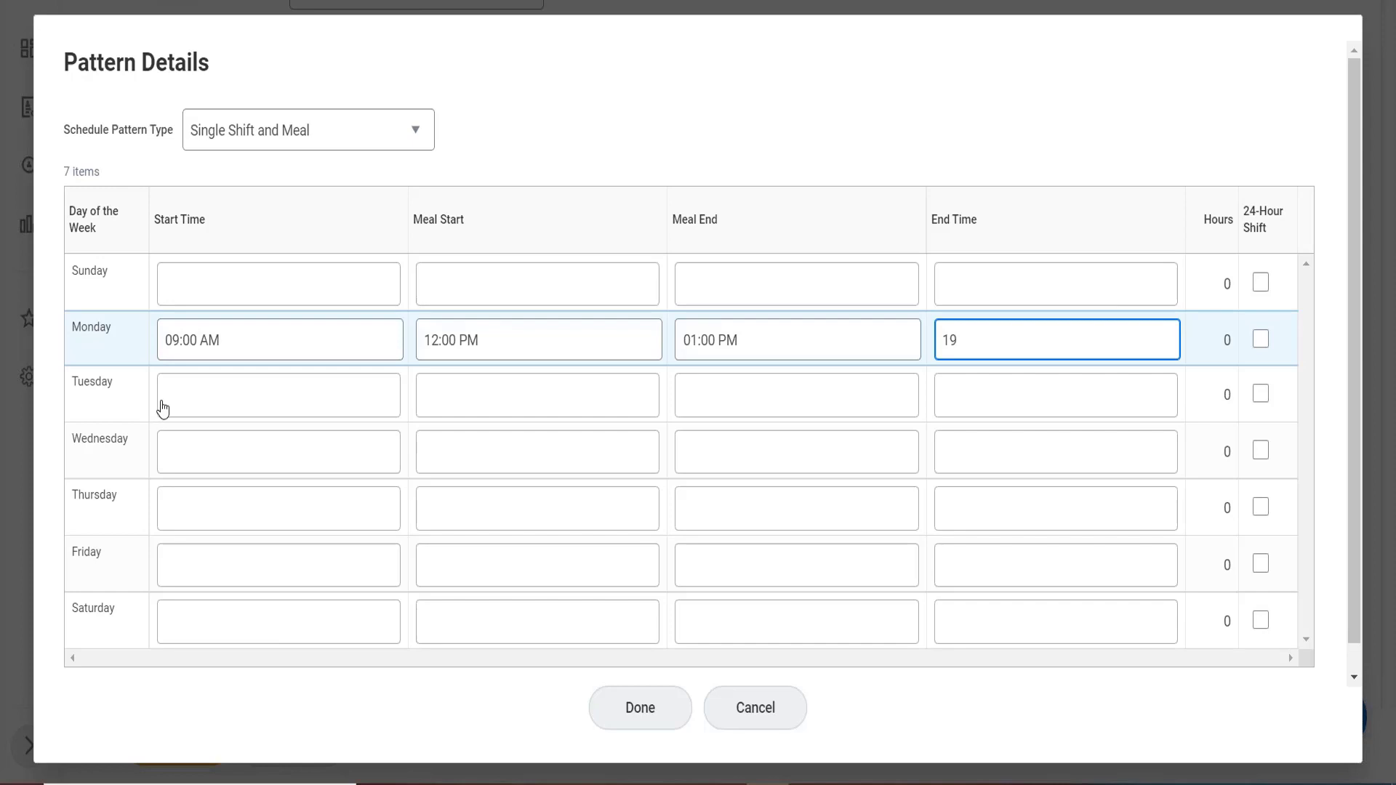
pyautogui.click(191, 398)
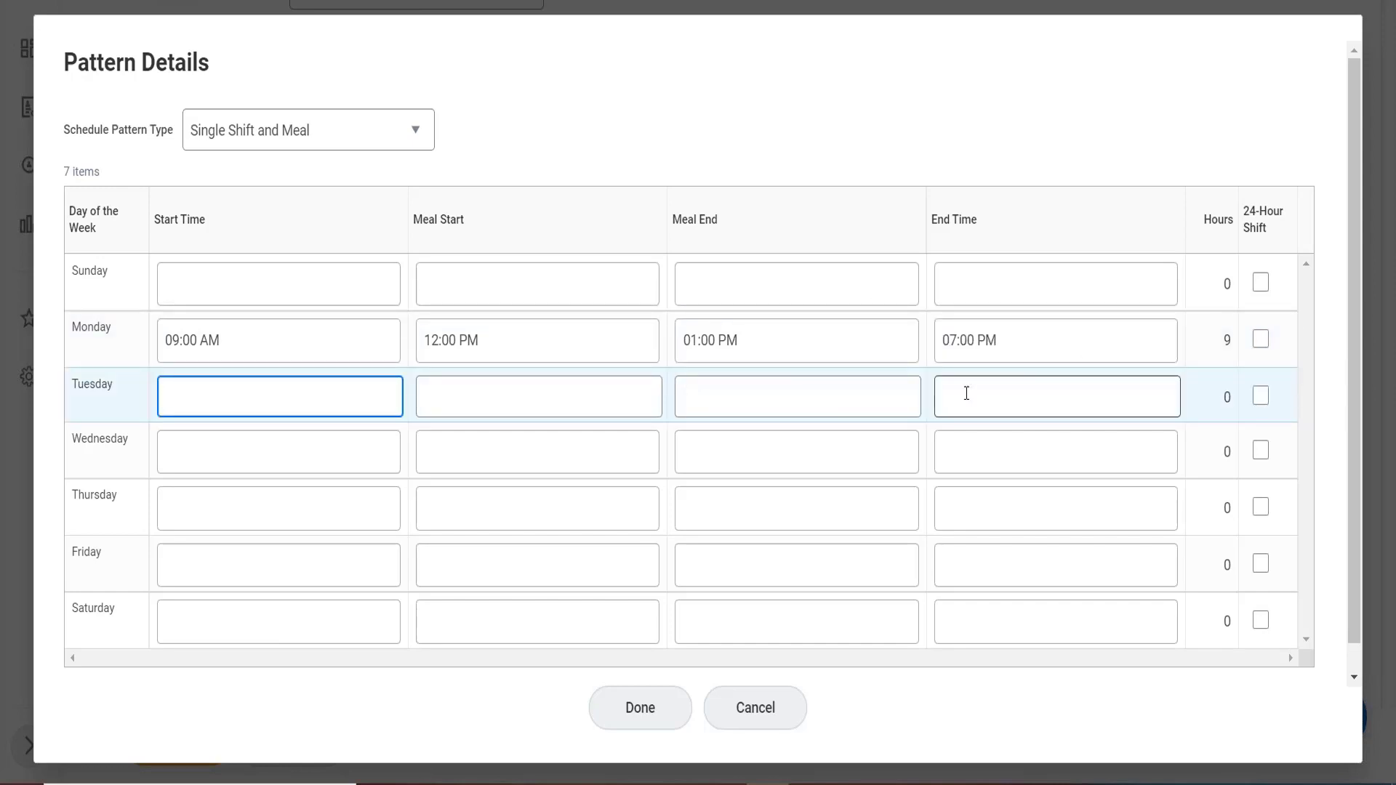
# Set Tuesday to 10:00 AM–7:00 PM with a 1:00–1:30 PM meal.
pyautogui.write('10')
pyautogui.press('Tab')
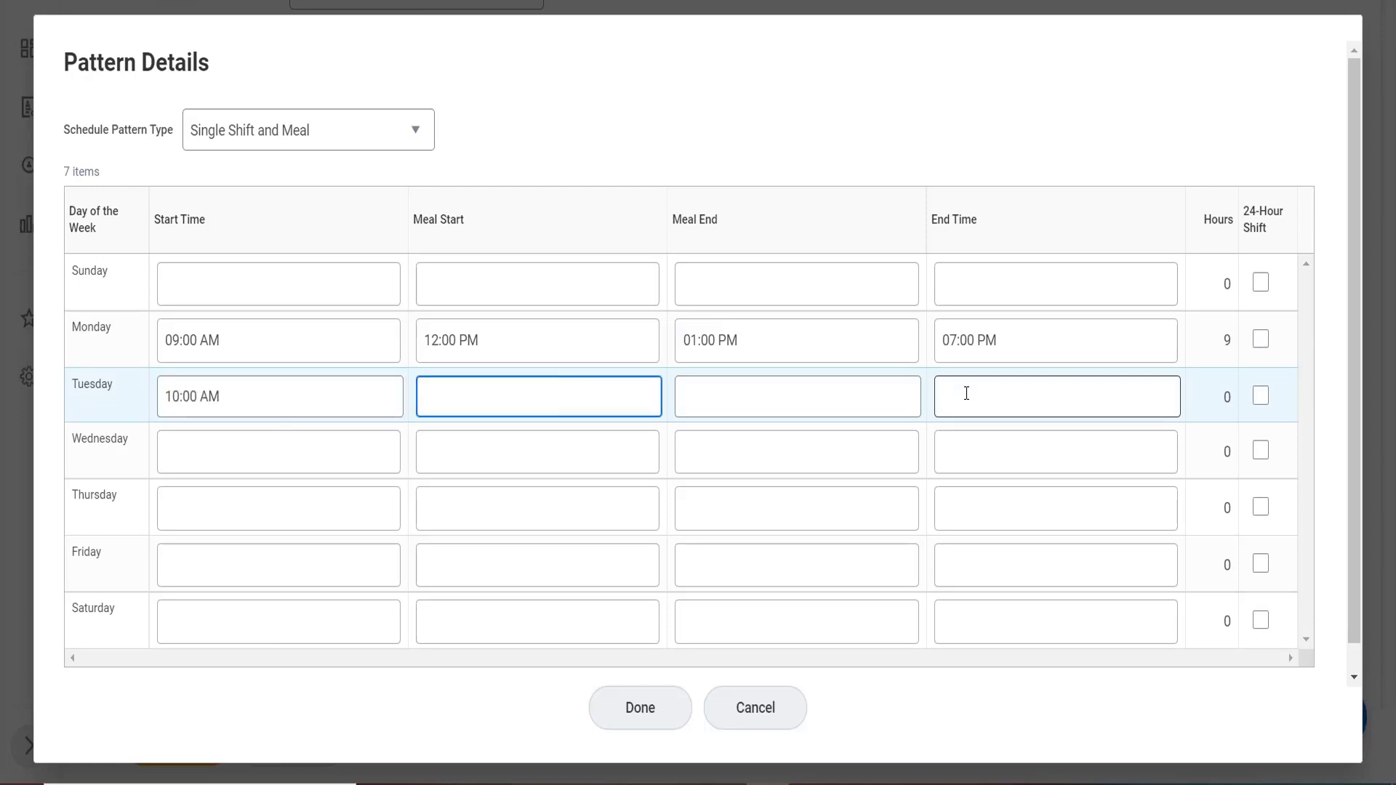
pyautogui.write('13')
pyautogui.press('Tab')
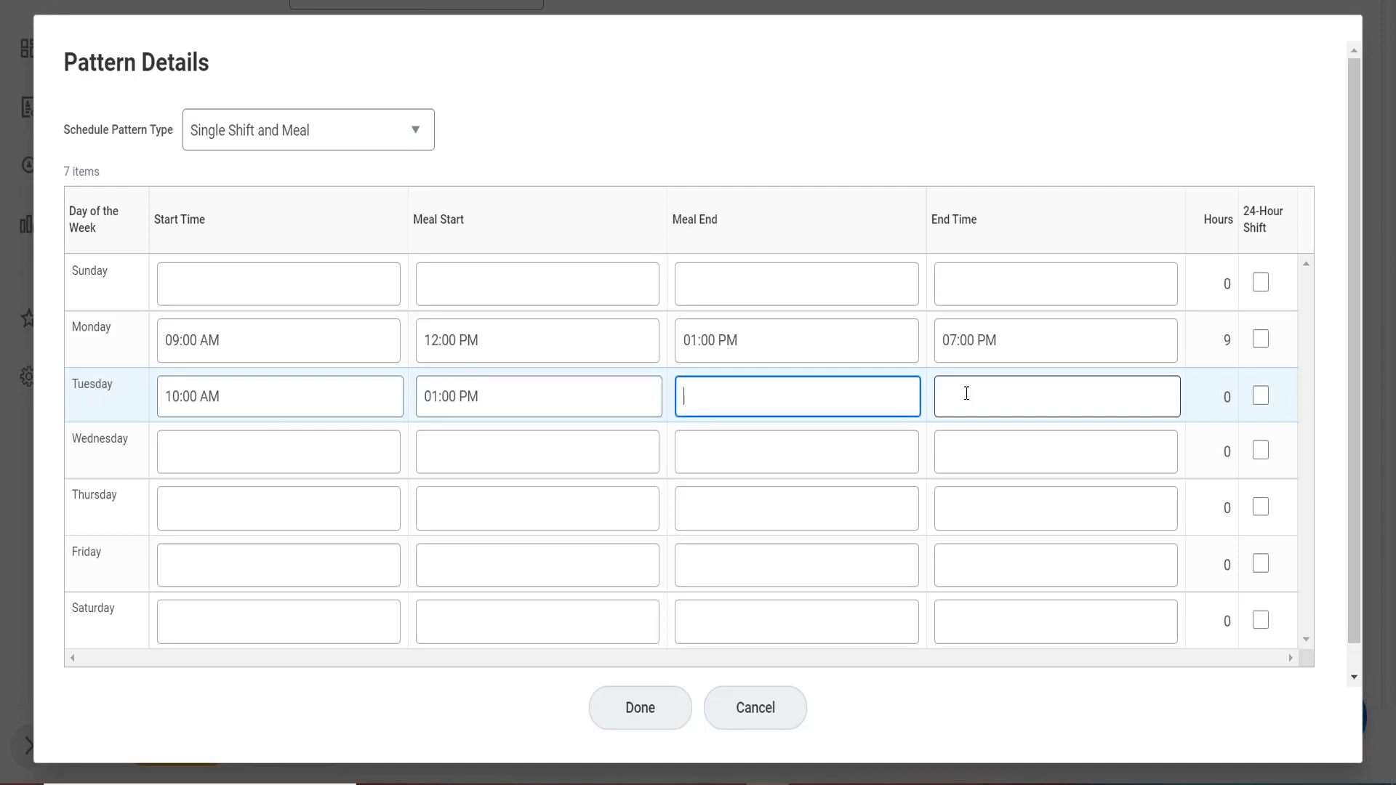
pyautogui.write('1330')
pyautogui.press('Tab')
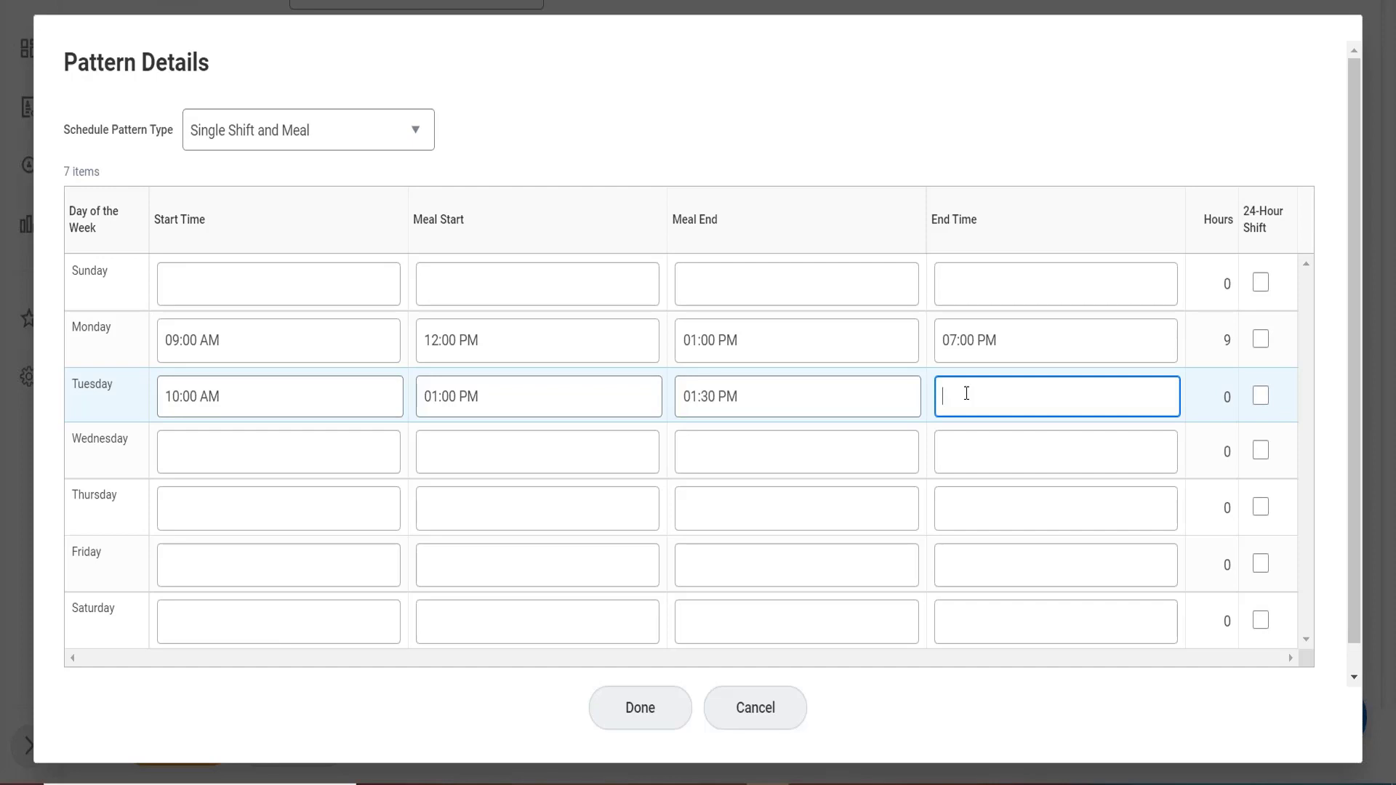
pyautogui.write('19')
pyautogui.click(271, 455)
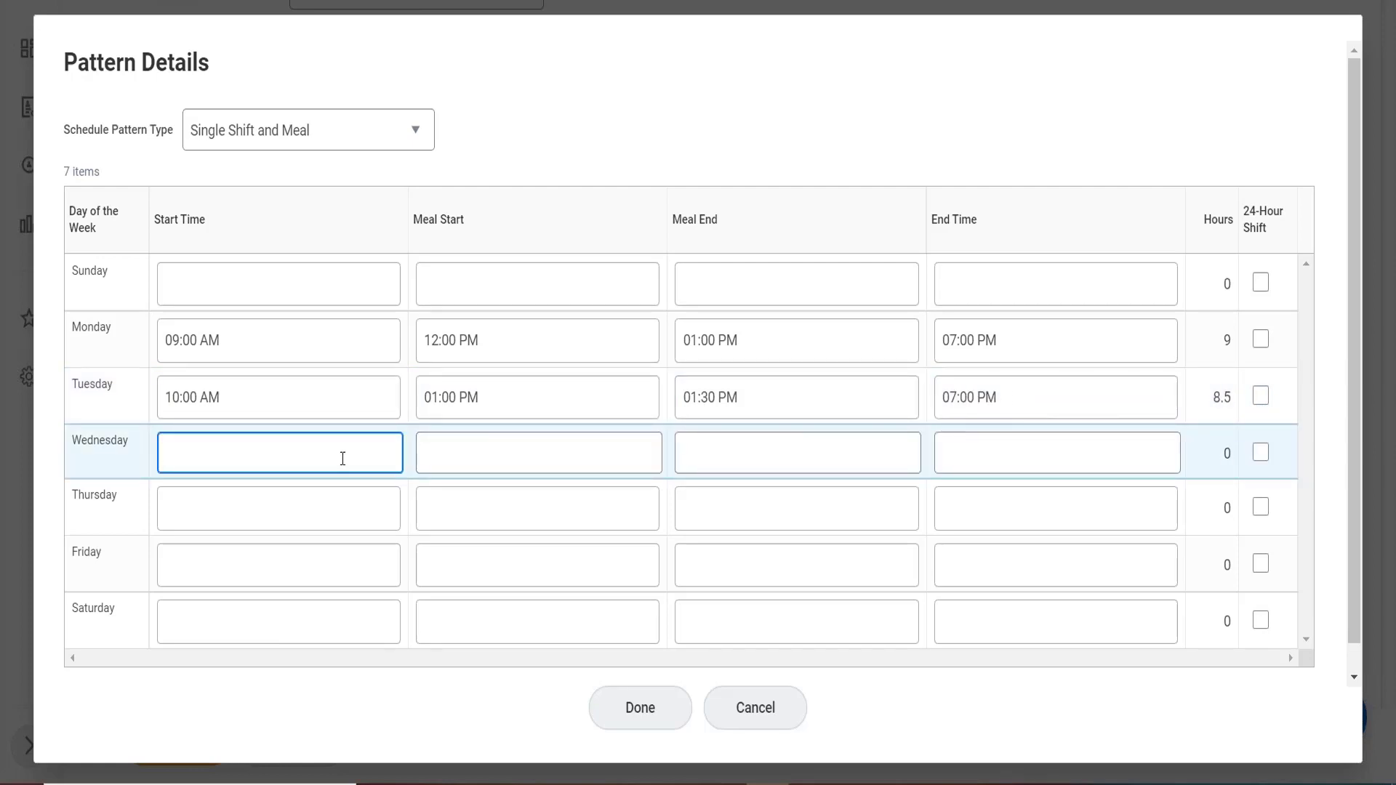
# Set Wednesday to 11:00 AM–8:00 PM with a 2:00–3:00 PM meal.
pyautogui.write('11')
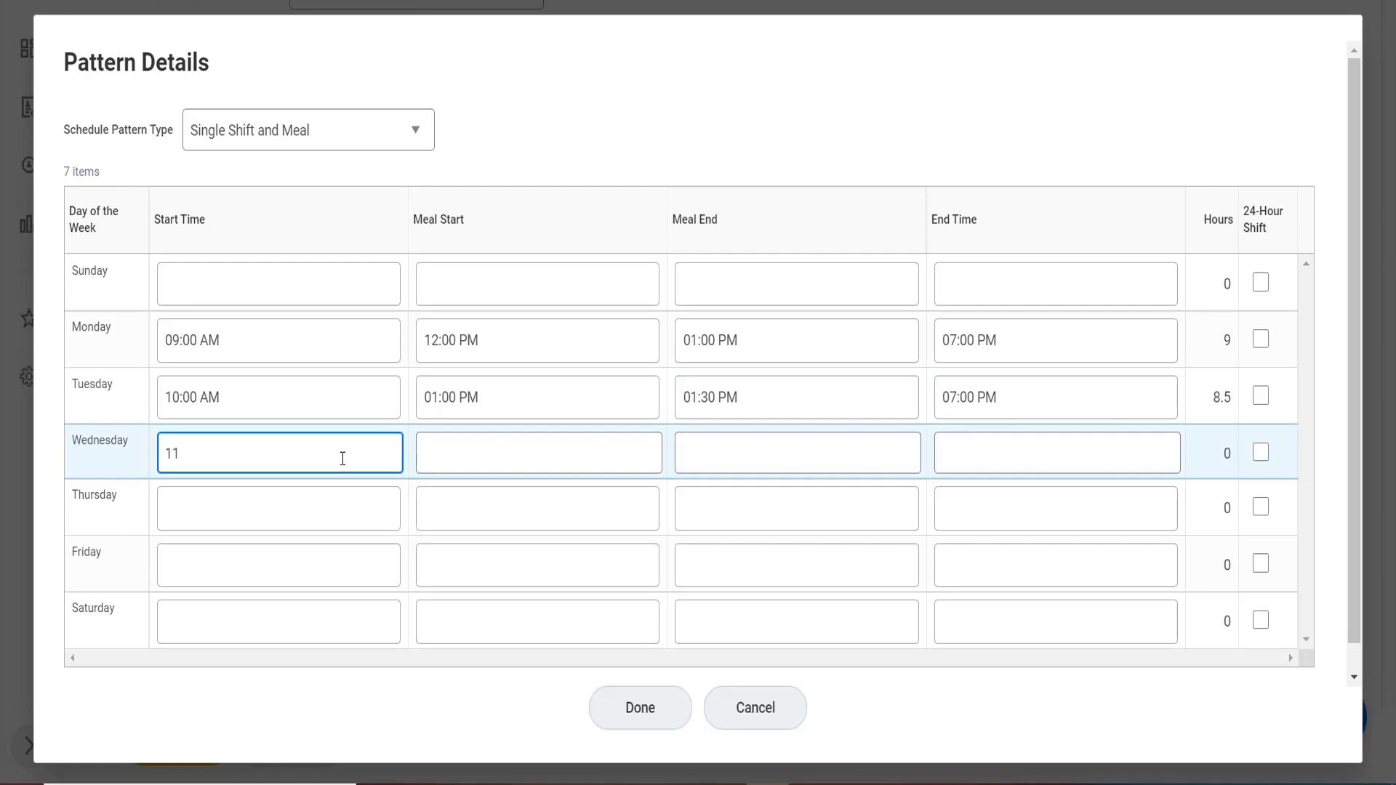
pyautogui.click(495, 464)
pyautogui.write('14')
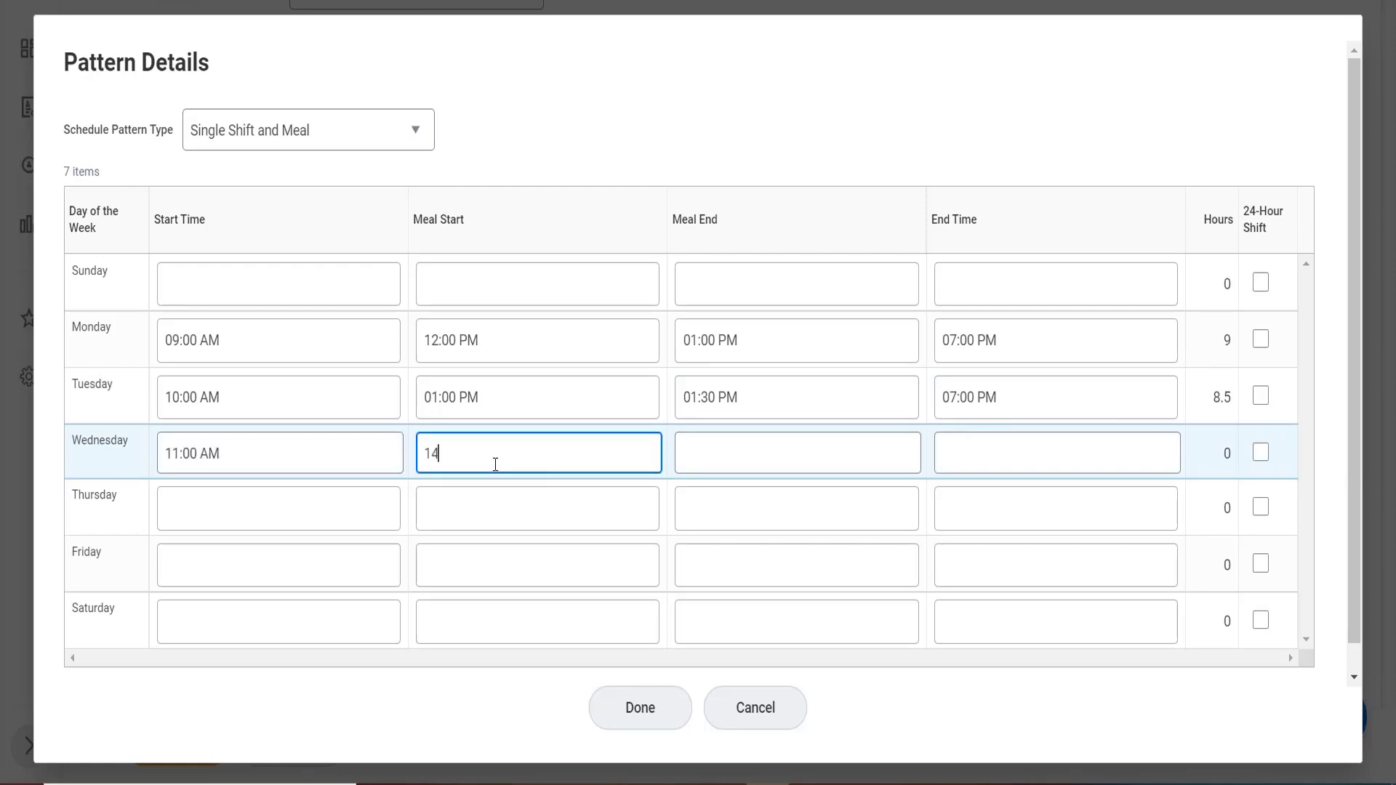
pyautogui.press('Tab')
pyautogui.write('15')
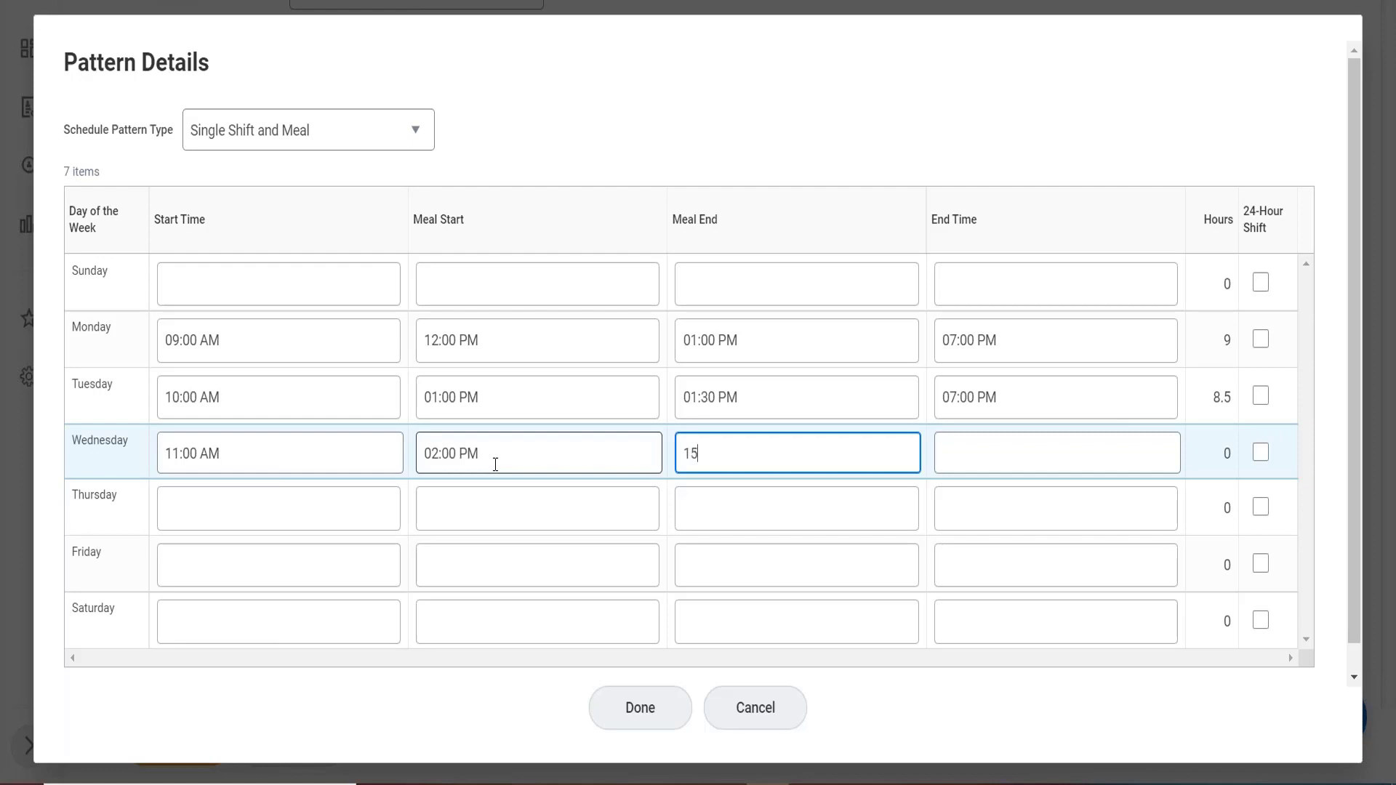
pyautogui.press('Tab')
pyautogui.write('20')
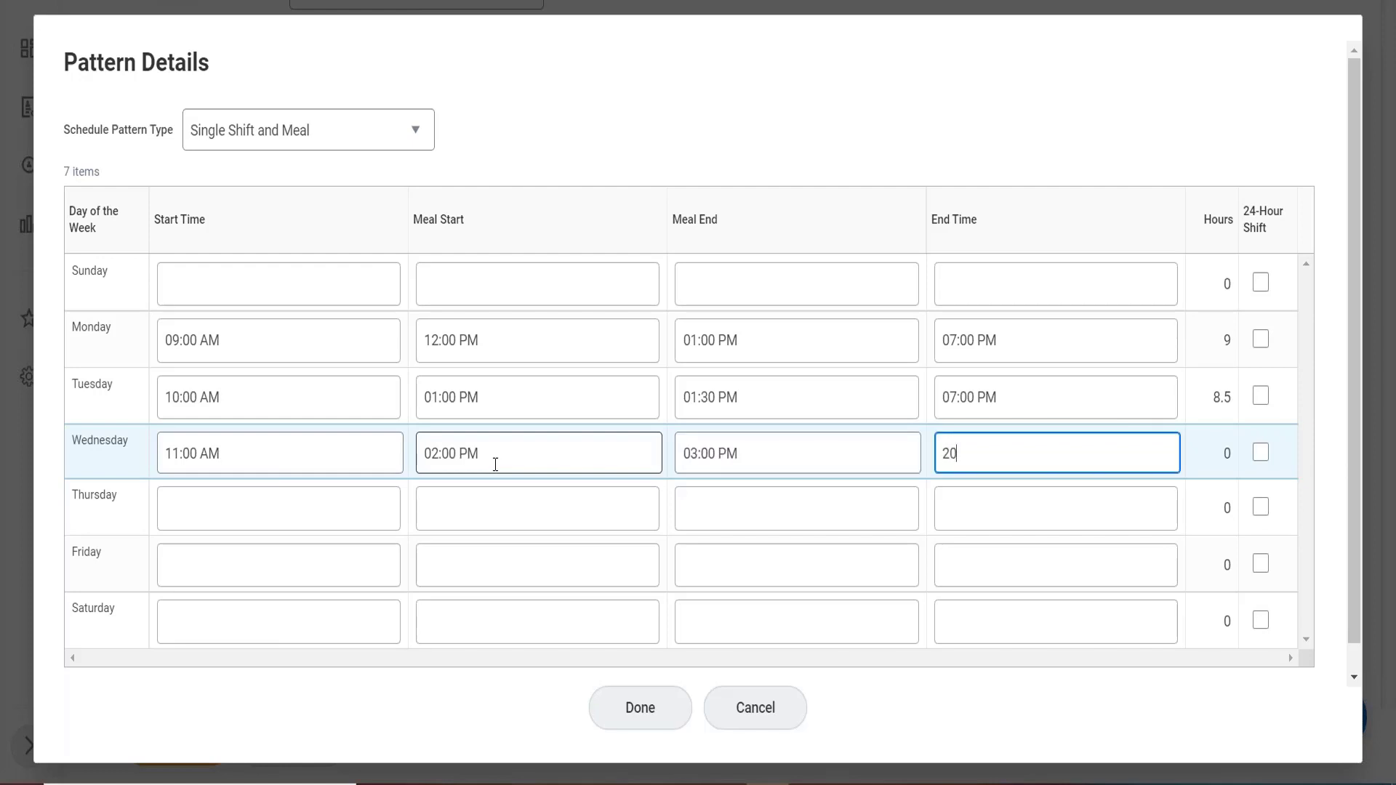
pyautogui.click(207, 523)
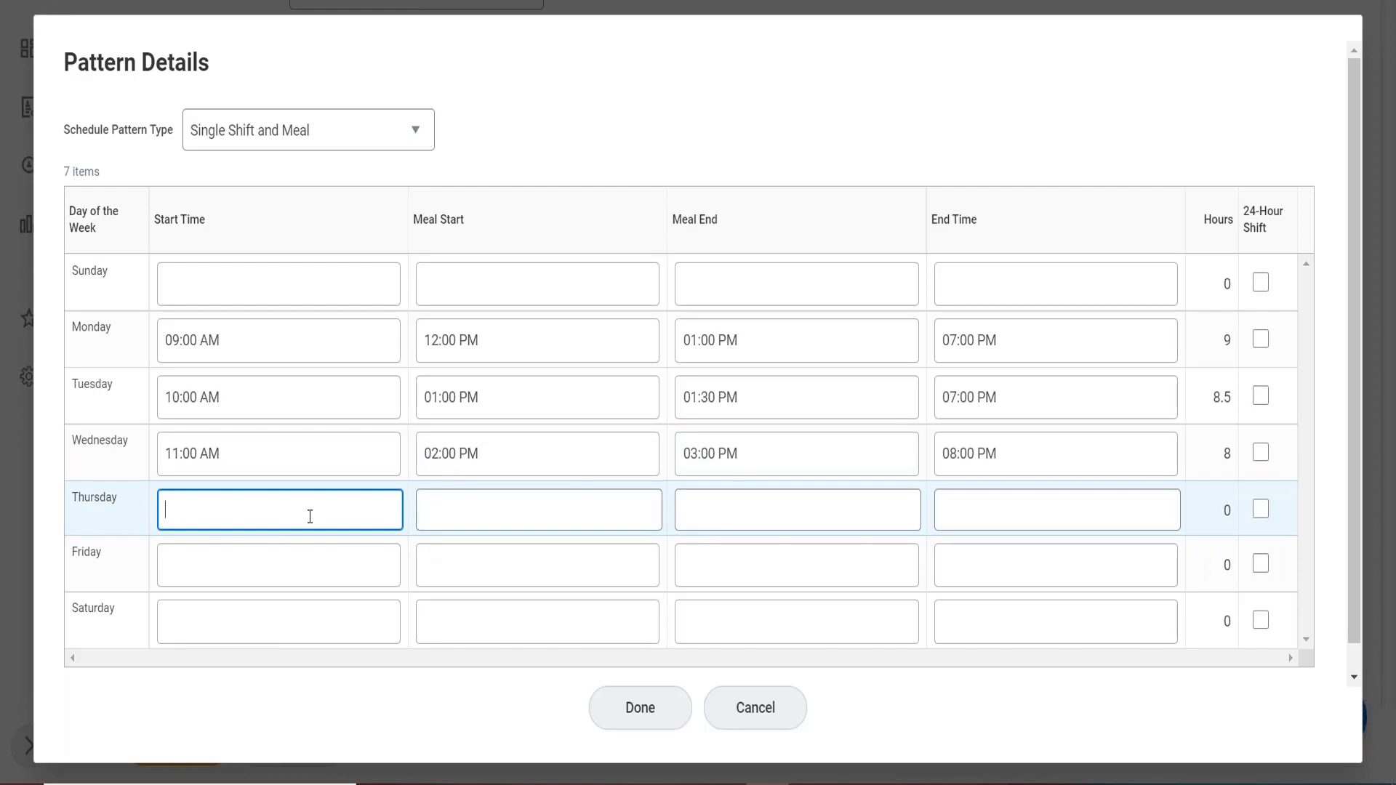
# Set Thursday to 10:00 AM–6:00 PM with no meal break.
pyautogui.write('10')
pyautogui.press('Tab')
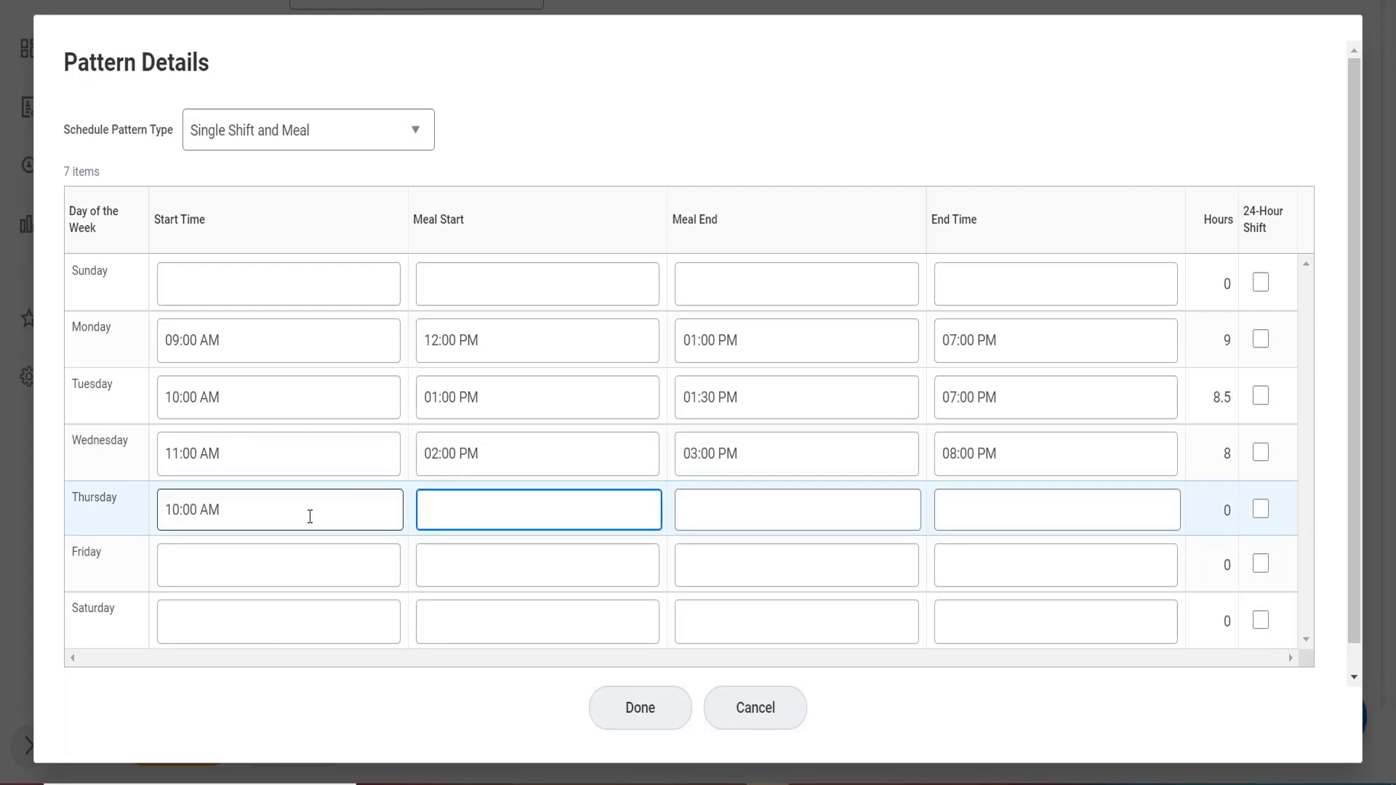
pyautogui.press('Tab')
pyautogui.press('Tab')
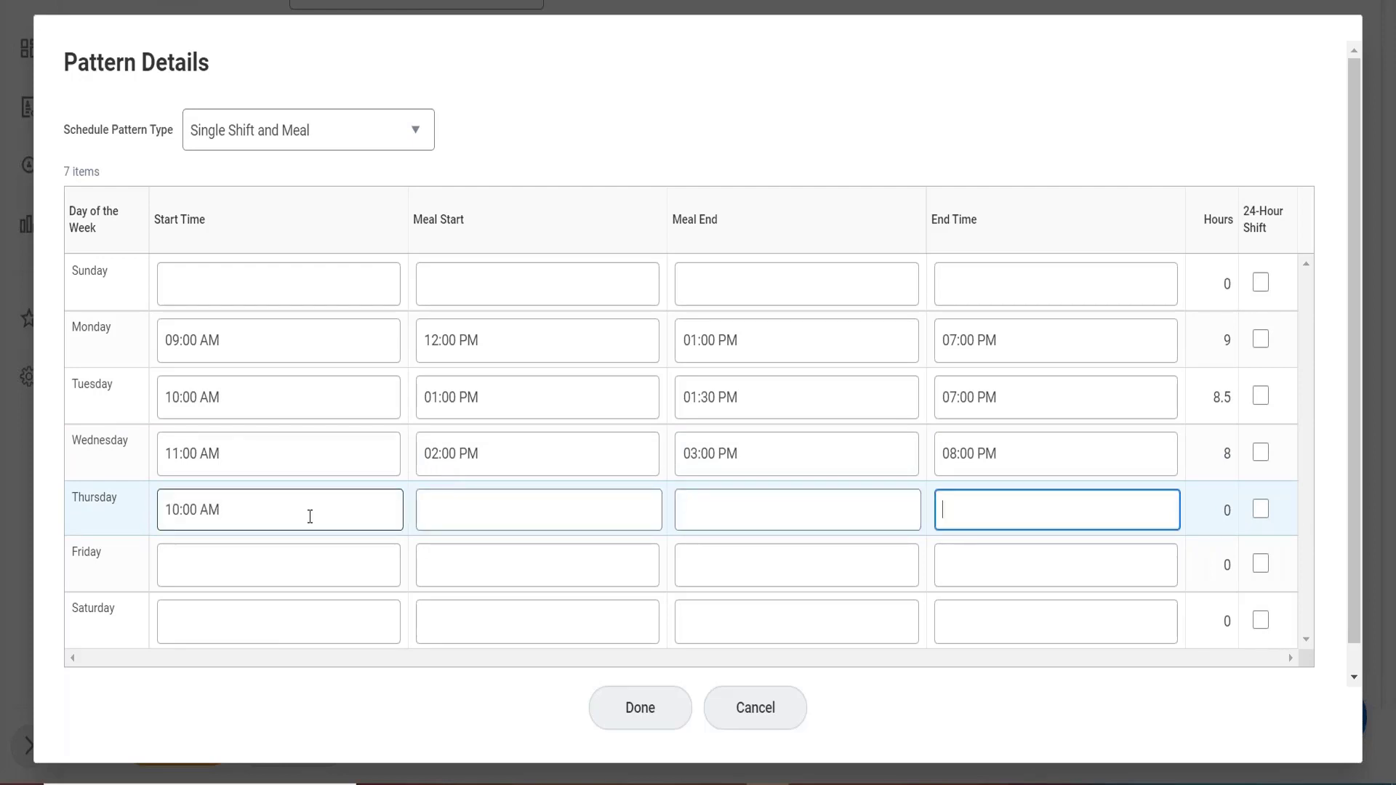
pyautogui.write('18')
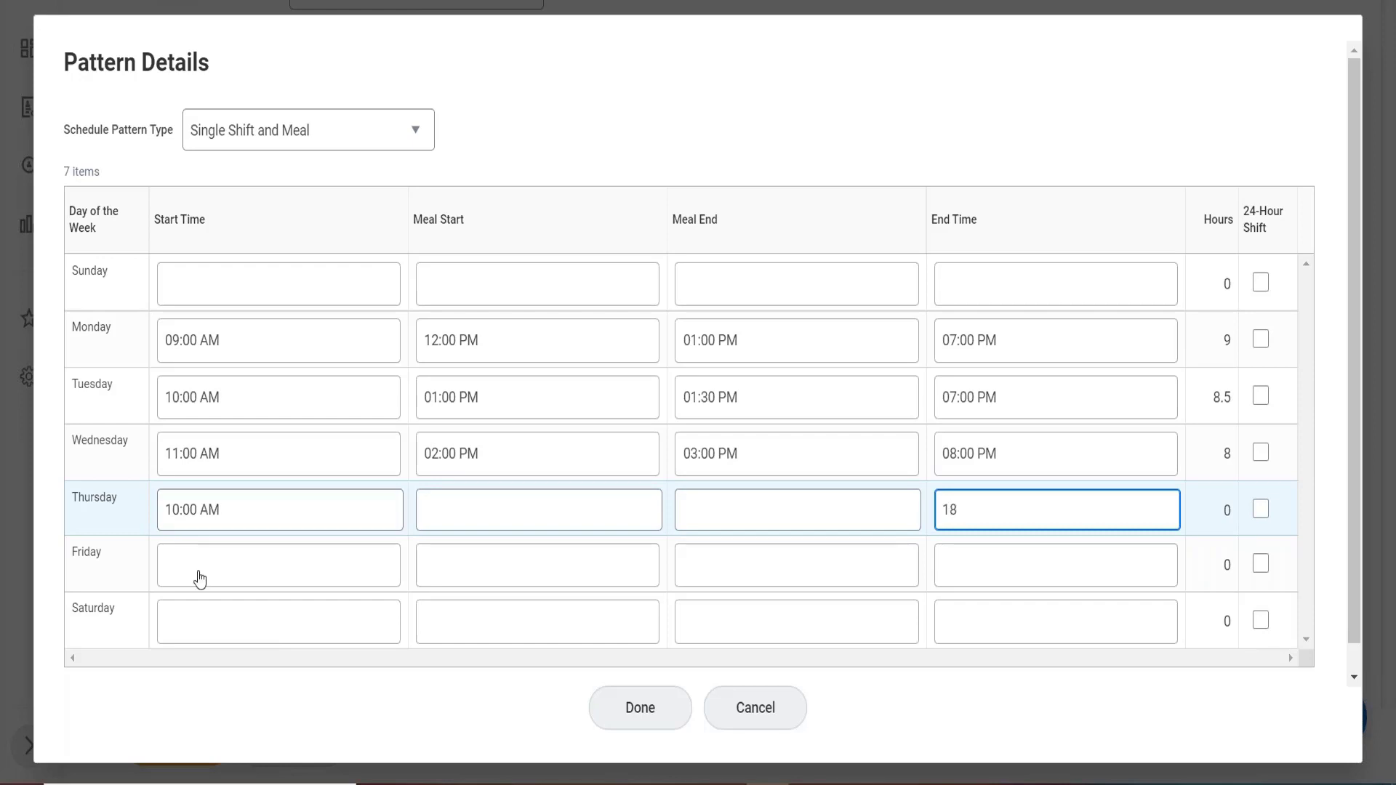
pyautogui.moveTo(195, 589); pyautogui.dragTo(232, 645)
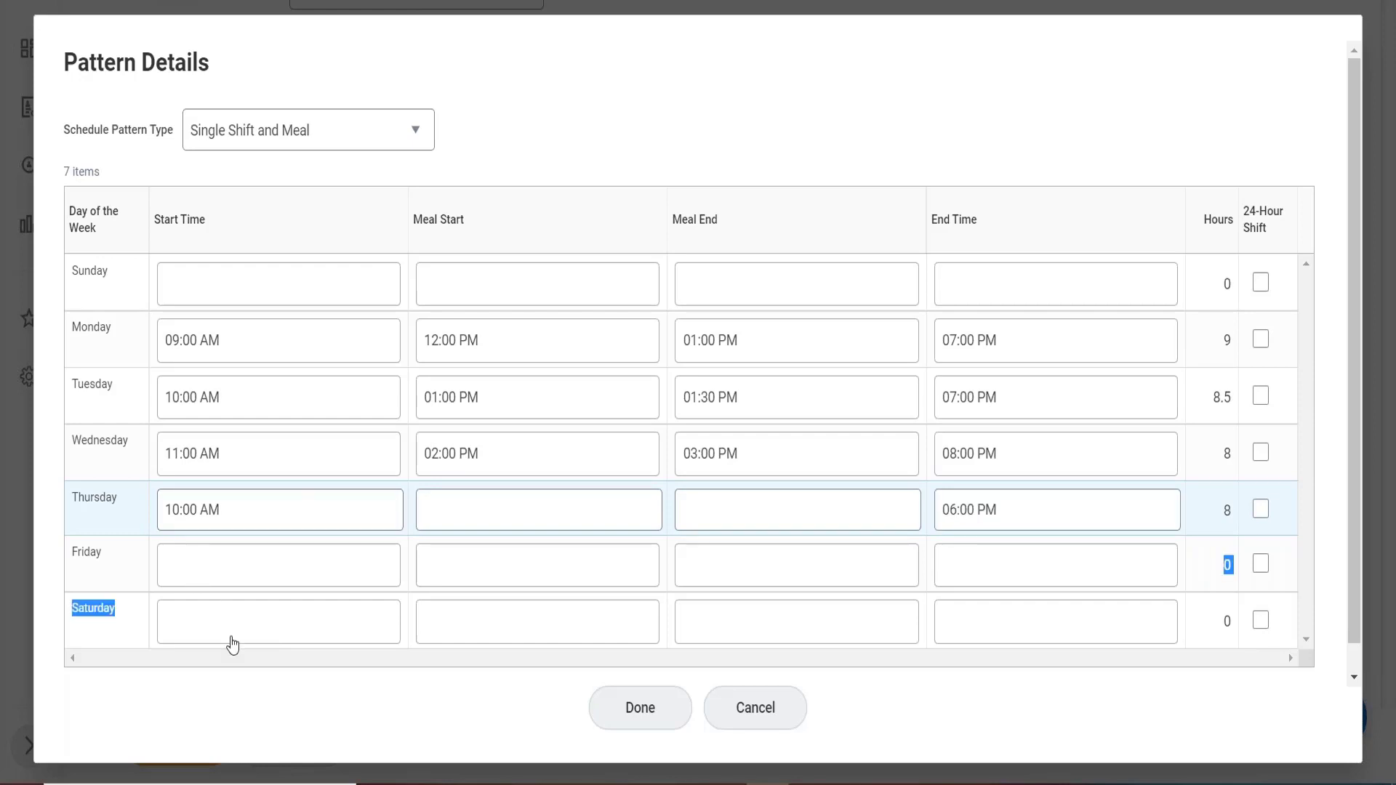
# Set Friday to 7:00 AM–3:00 PM with an 11:00 AM–12:00 PM meal.
pyautogui.click(246, 578)
pyautogui.write('07')
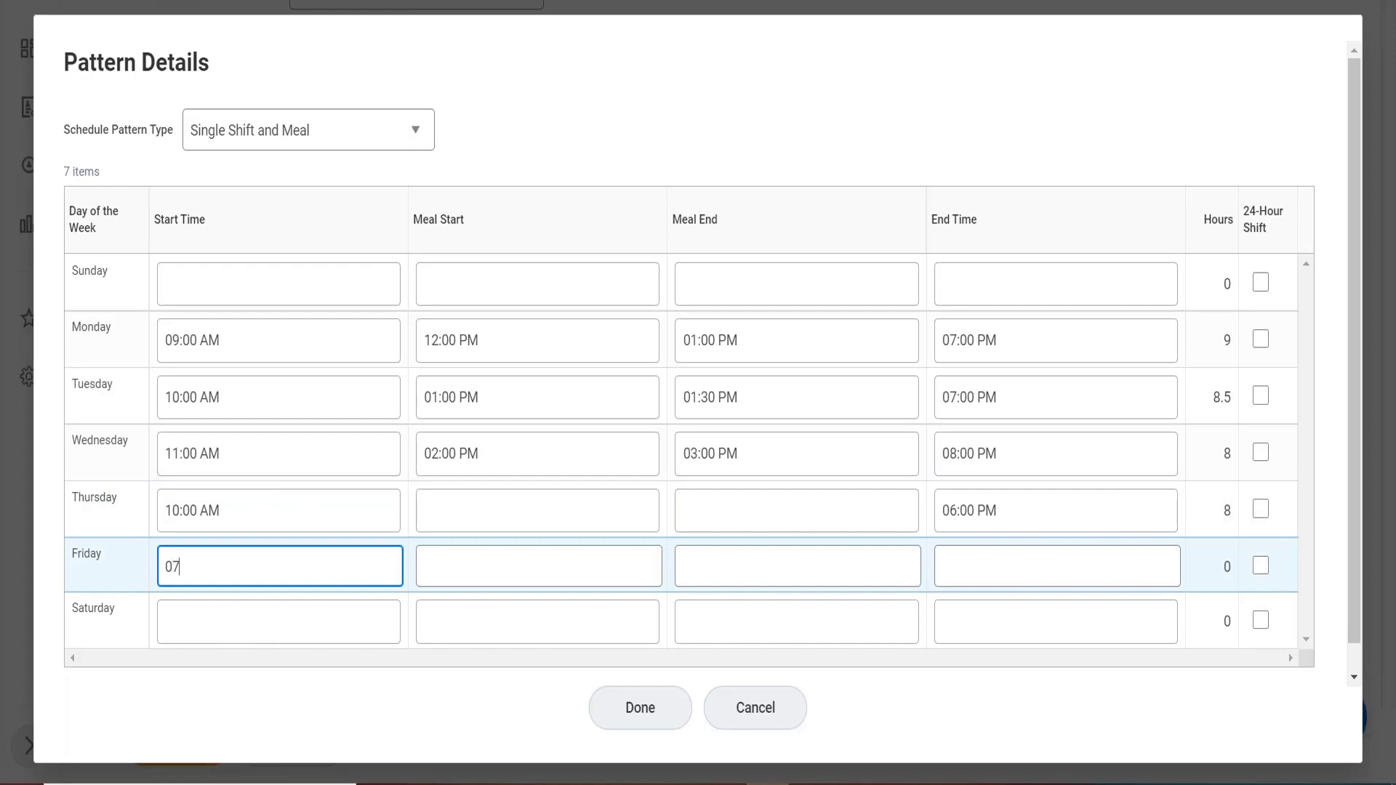
pyautogui.press('Tab')
pyautogui.write('11')
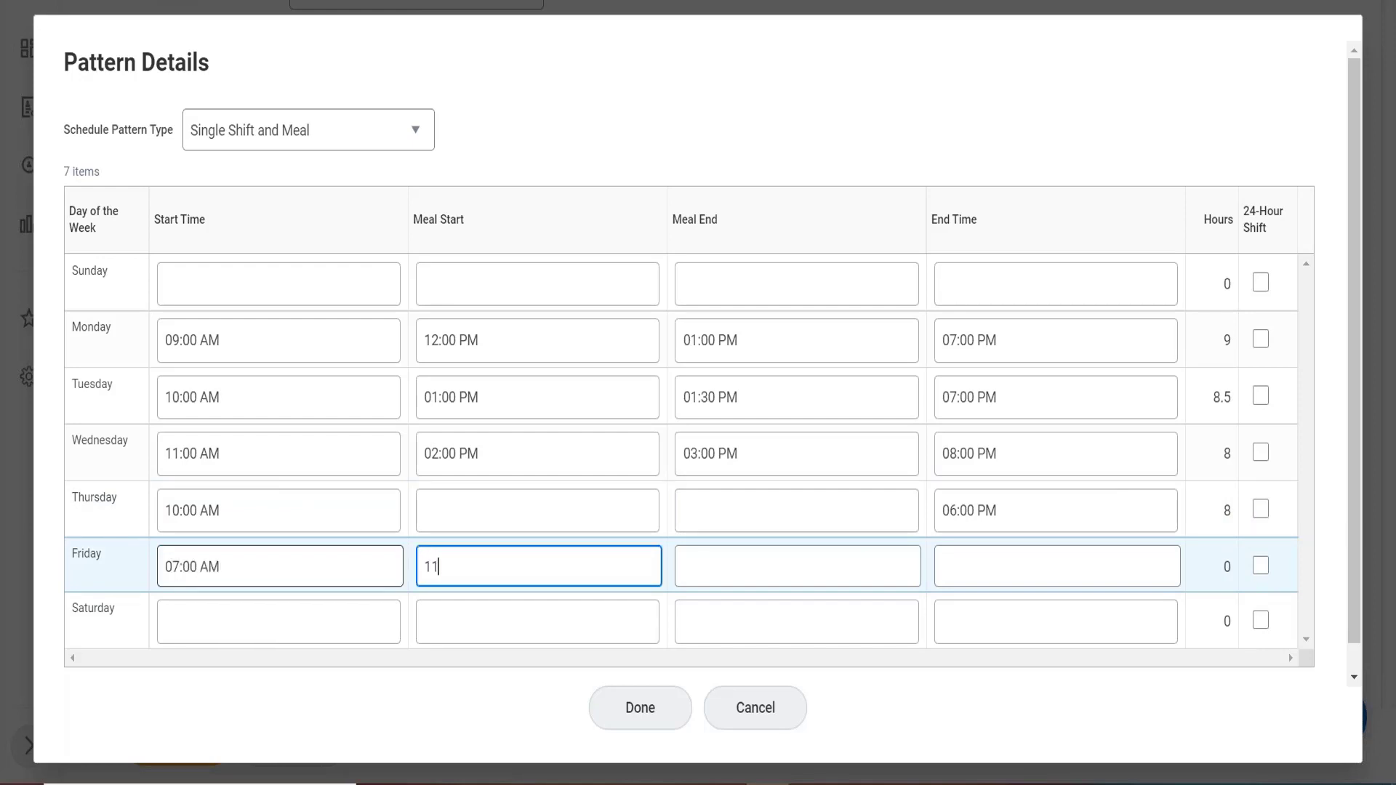
pyautogui.press('Tab')
pyautogui.write('12')
pyautogui.press('Tab')
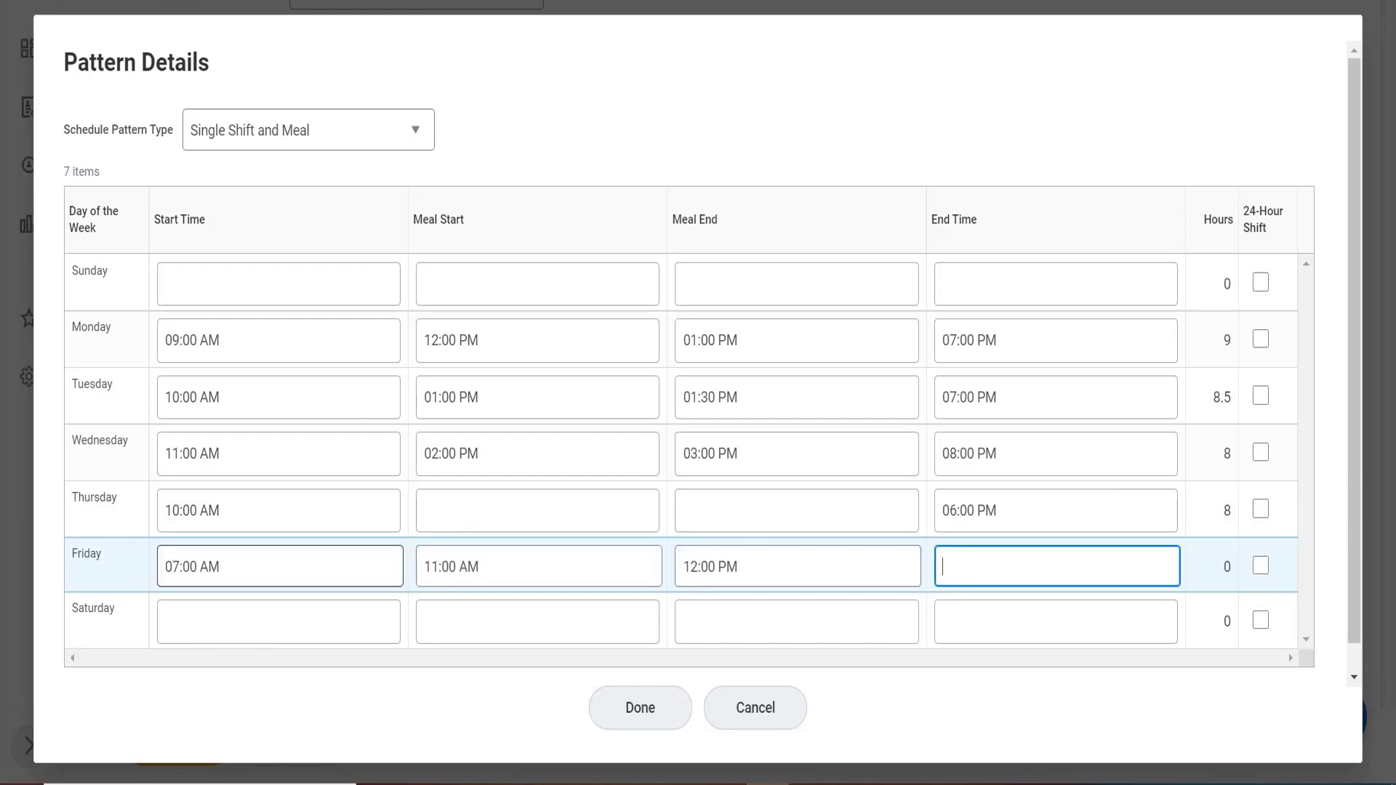
pyautogui.write('15')
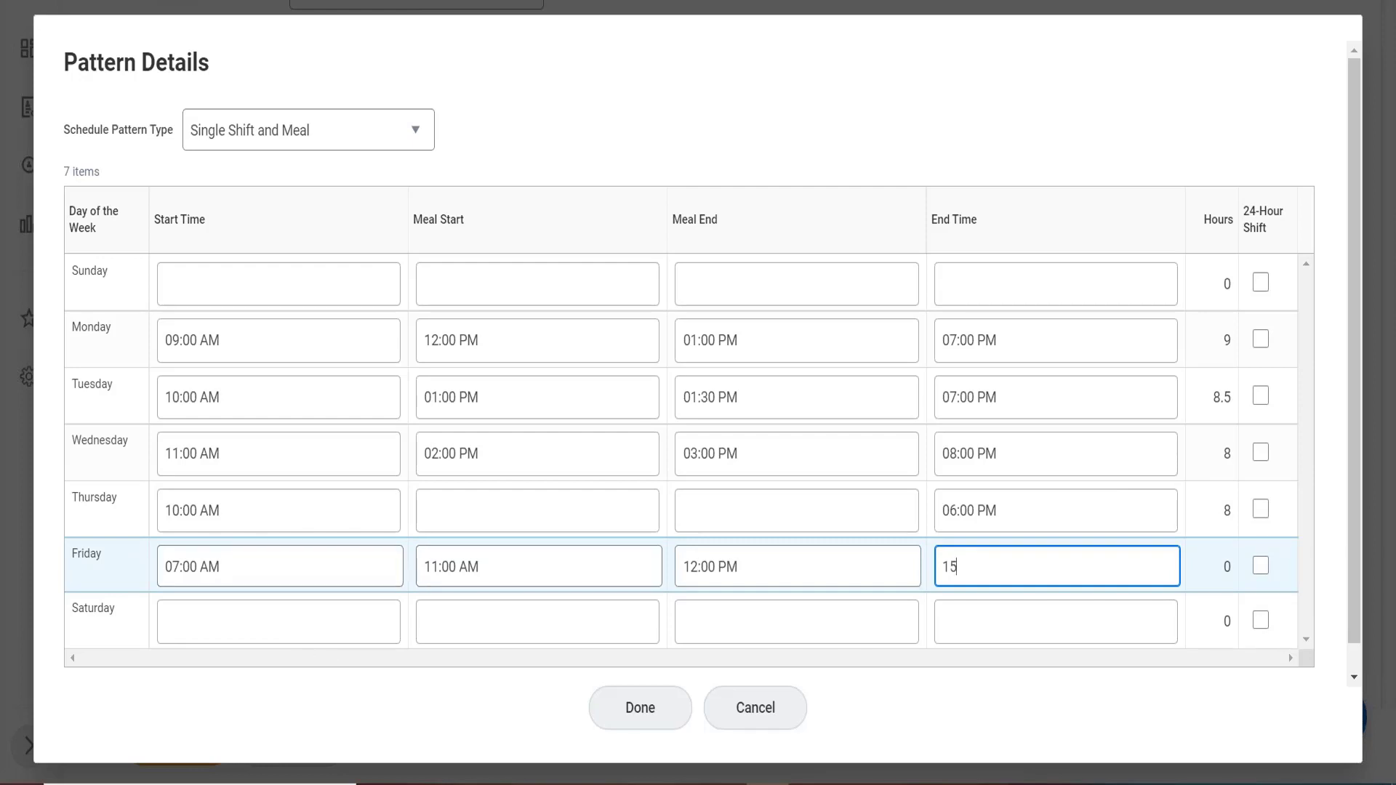
pyautogui.click(763, 113)
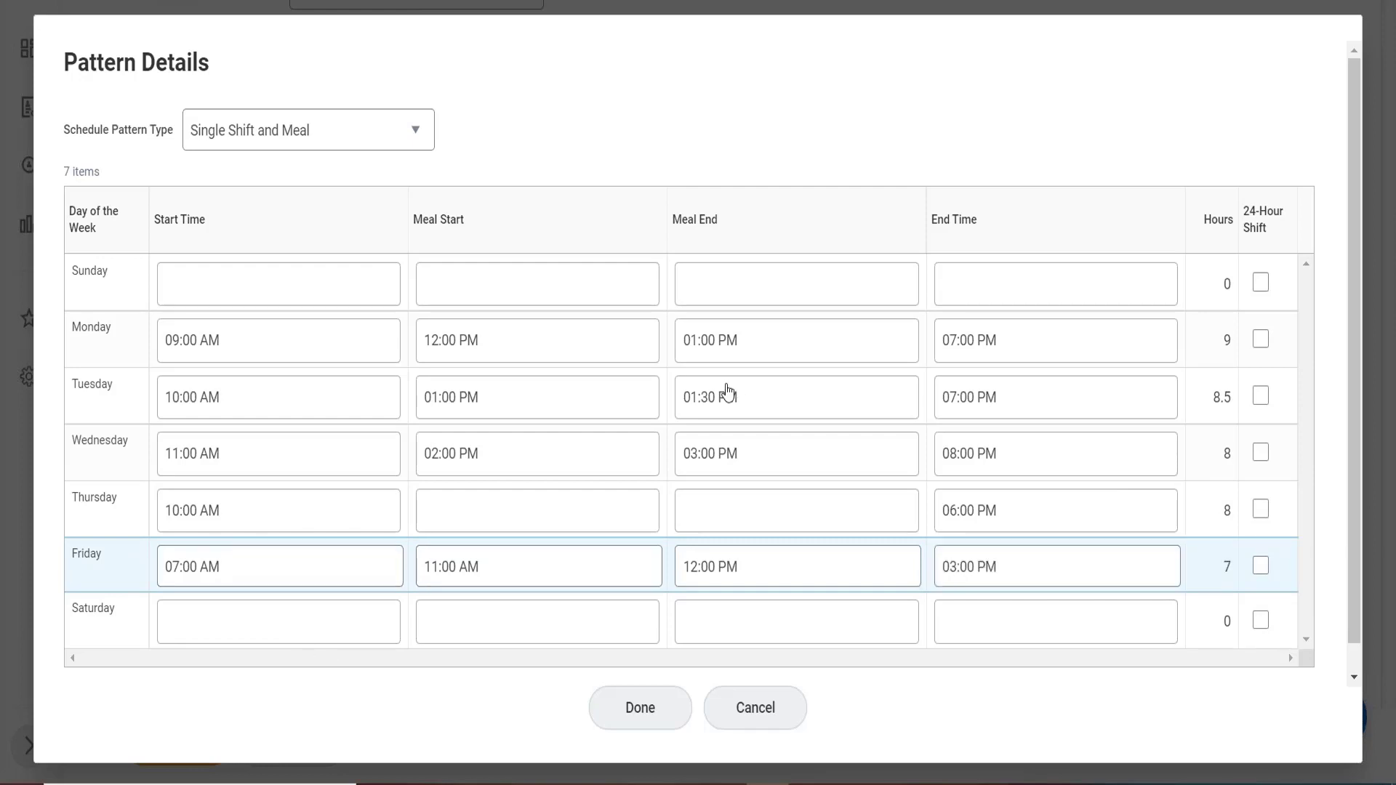
# Close Pattern Details with Done, leaving a 40.5-hour Monday–Friday pattern row.
pyautogui.click(687, 568)
pyautogui.click(651, 726)
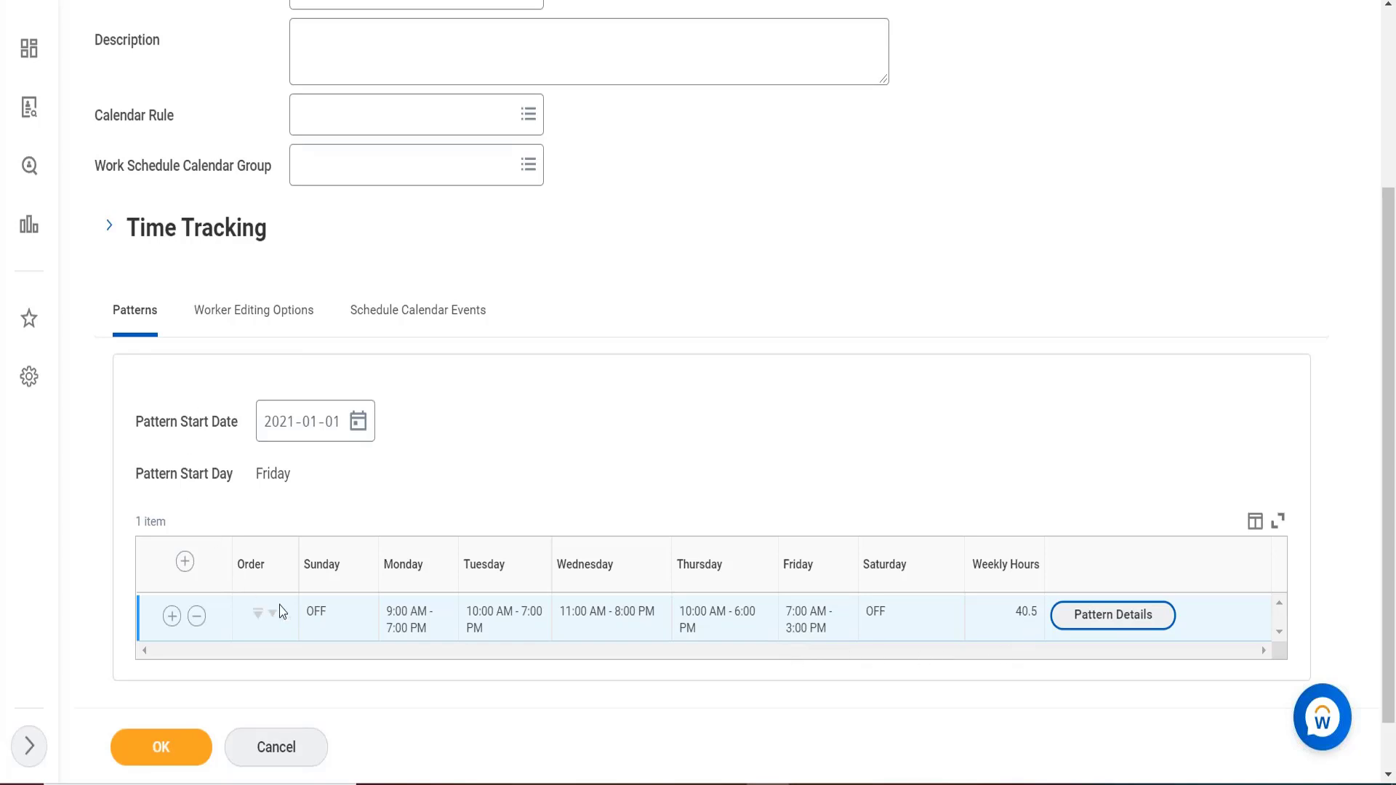
# Add a second all-OFF pattern row with 0 weekly hours above the 40.5-hour pattern.
pyautogui.click(183, 563)
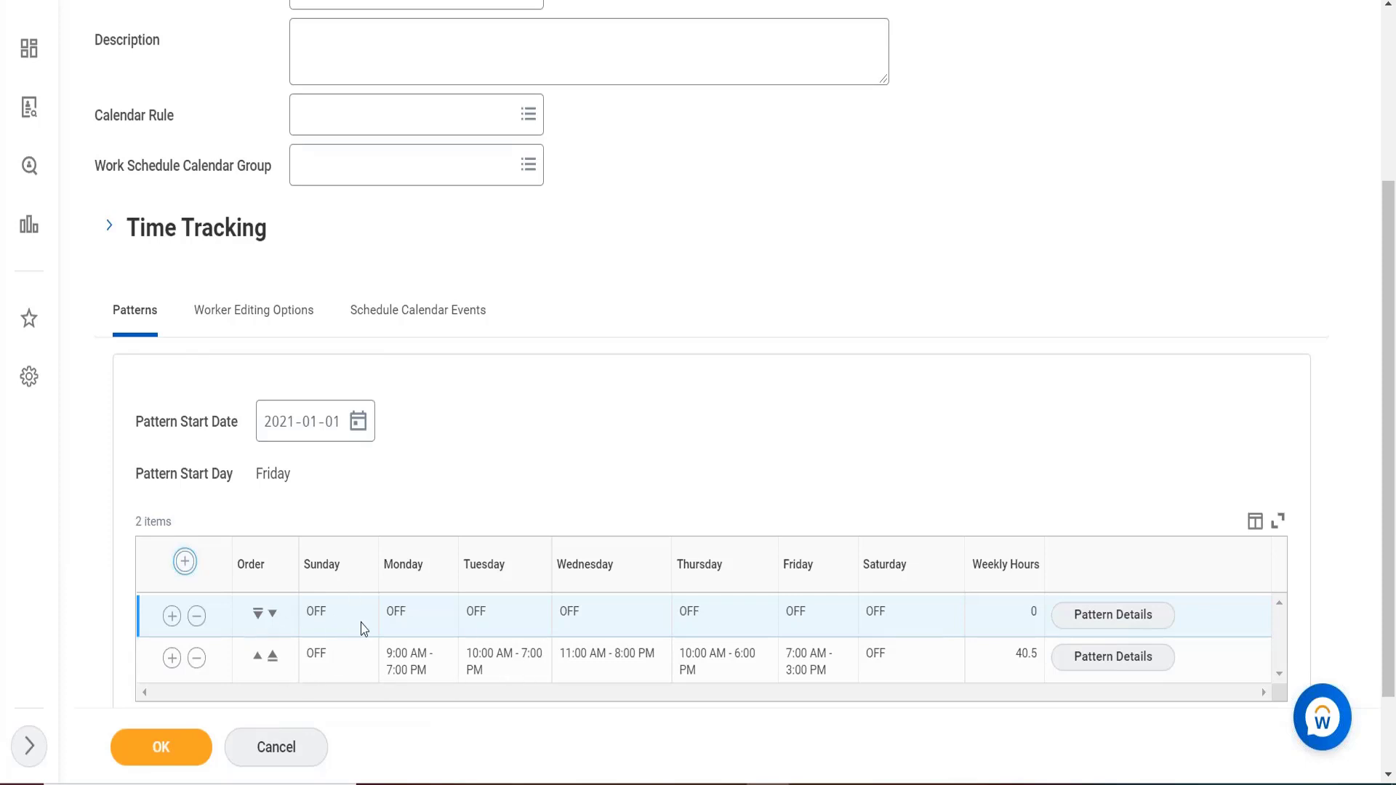
pyautogui.click(1083, 617)
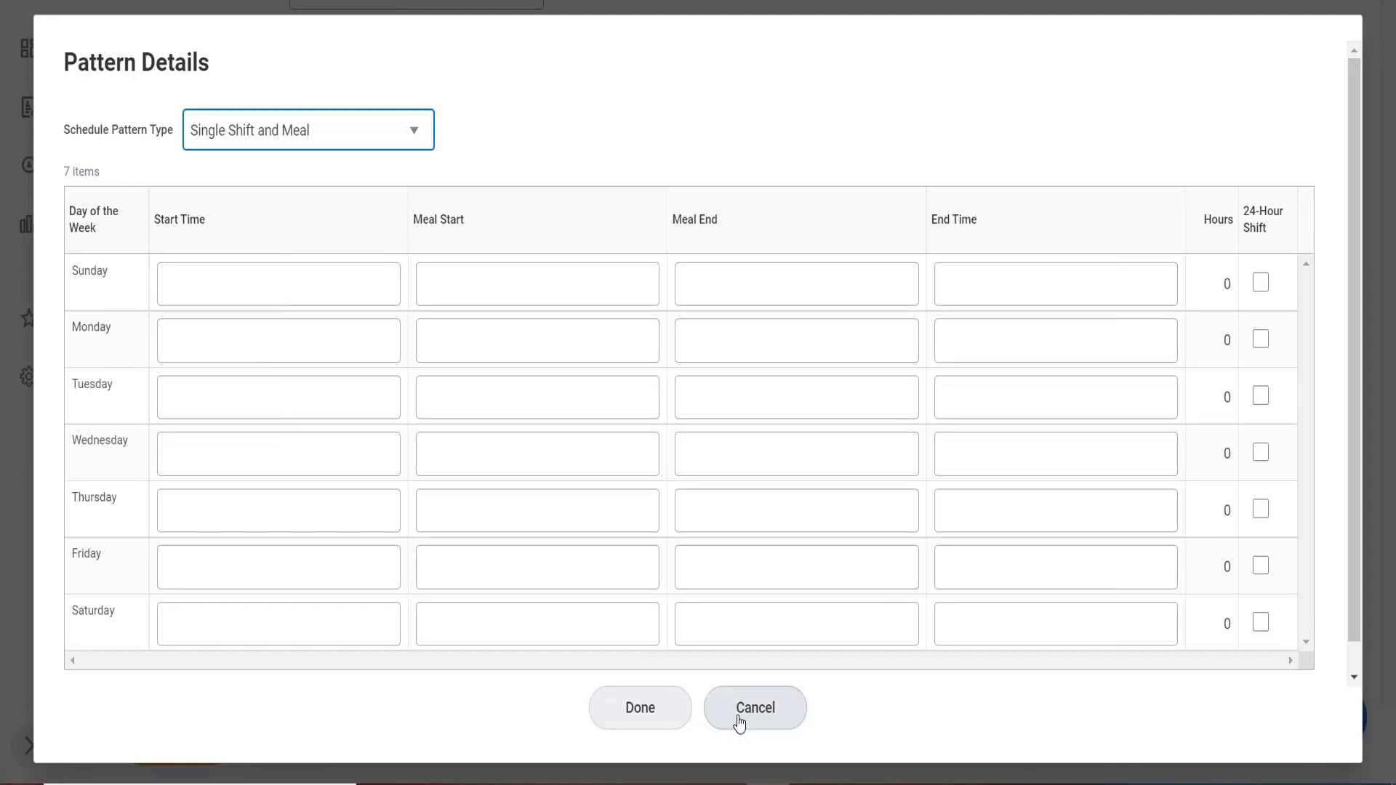
pyautogui.click(620, 706)
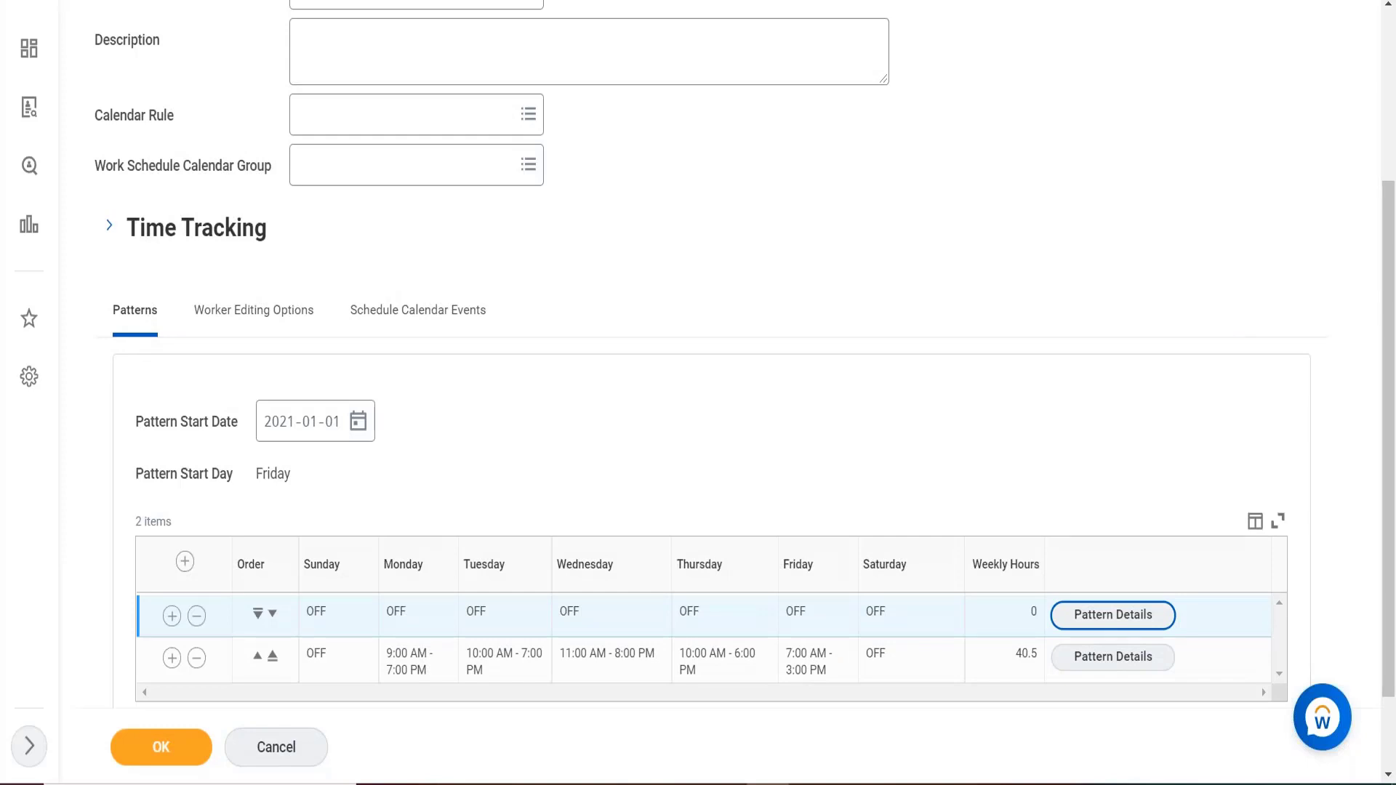
pyautogui.press('XF86AudioLowerVolume')
pyautogui.press('XF86AudioLowerVolume')
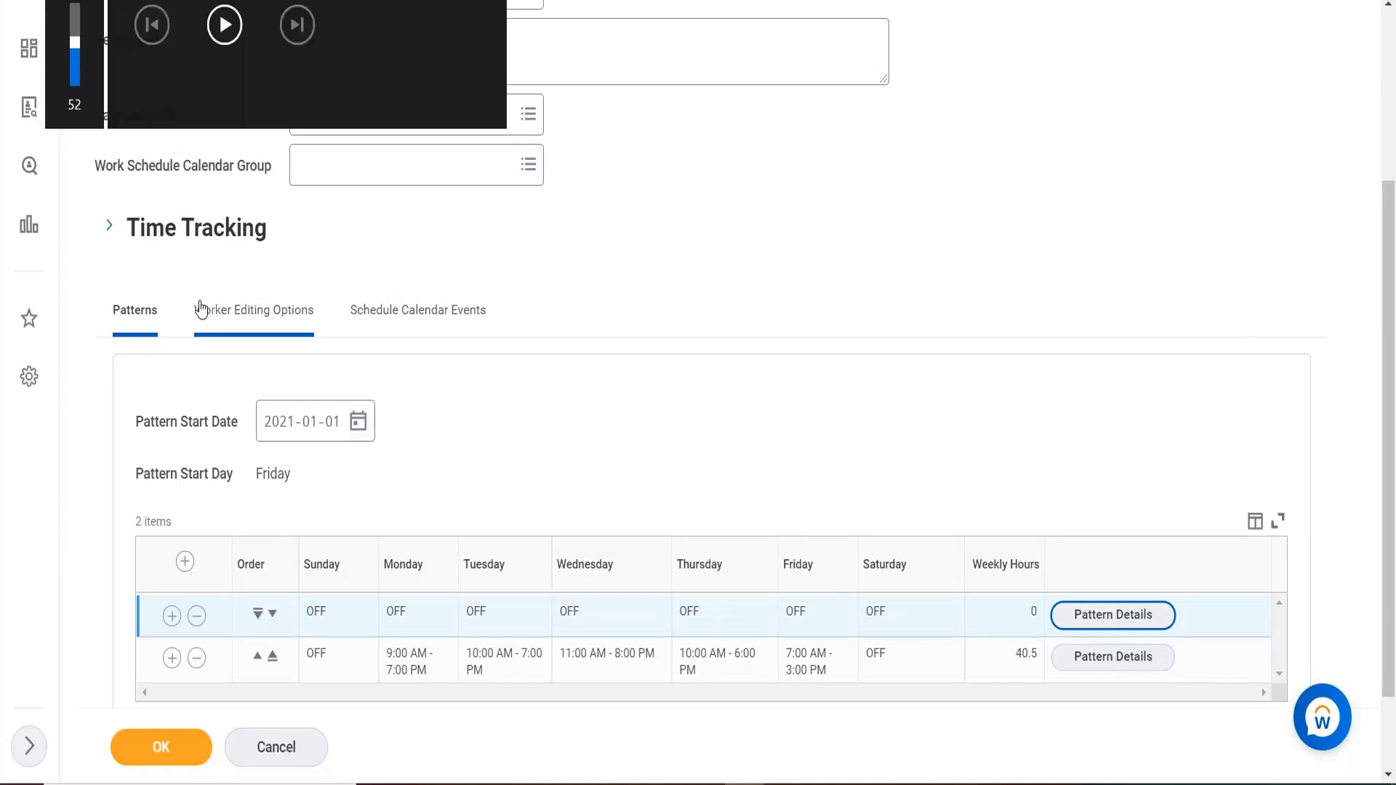
pyautogui.press('XF86AudioLowerVolume')
pyautogui.press('XF86AudioLowerVolume')
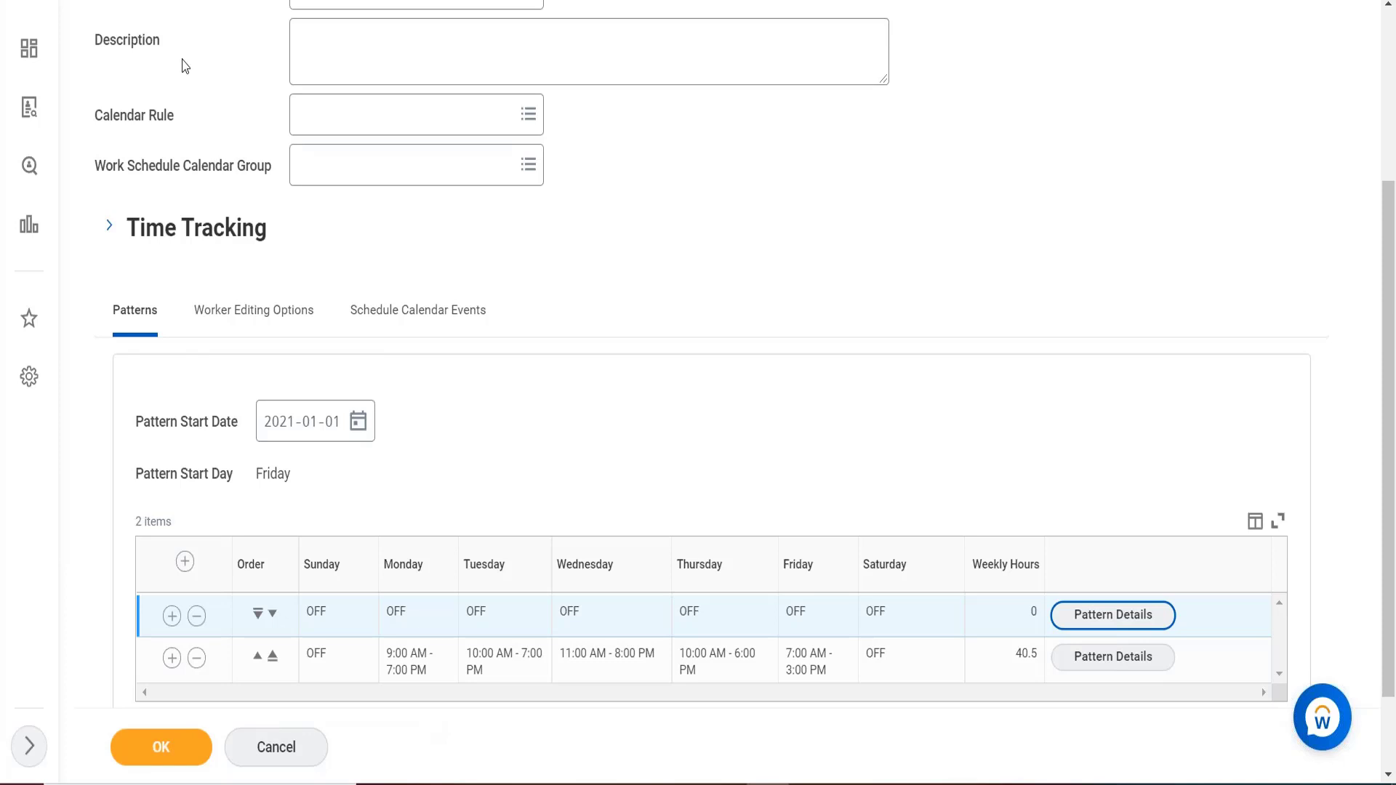
# Replace the search with 'b' and leave the calendar form, discarding unsaved changes.
pyautogui.scroll(3, 314, 244)
pyautogui.click(315, 244)
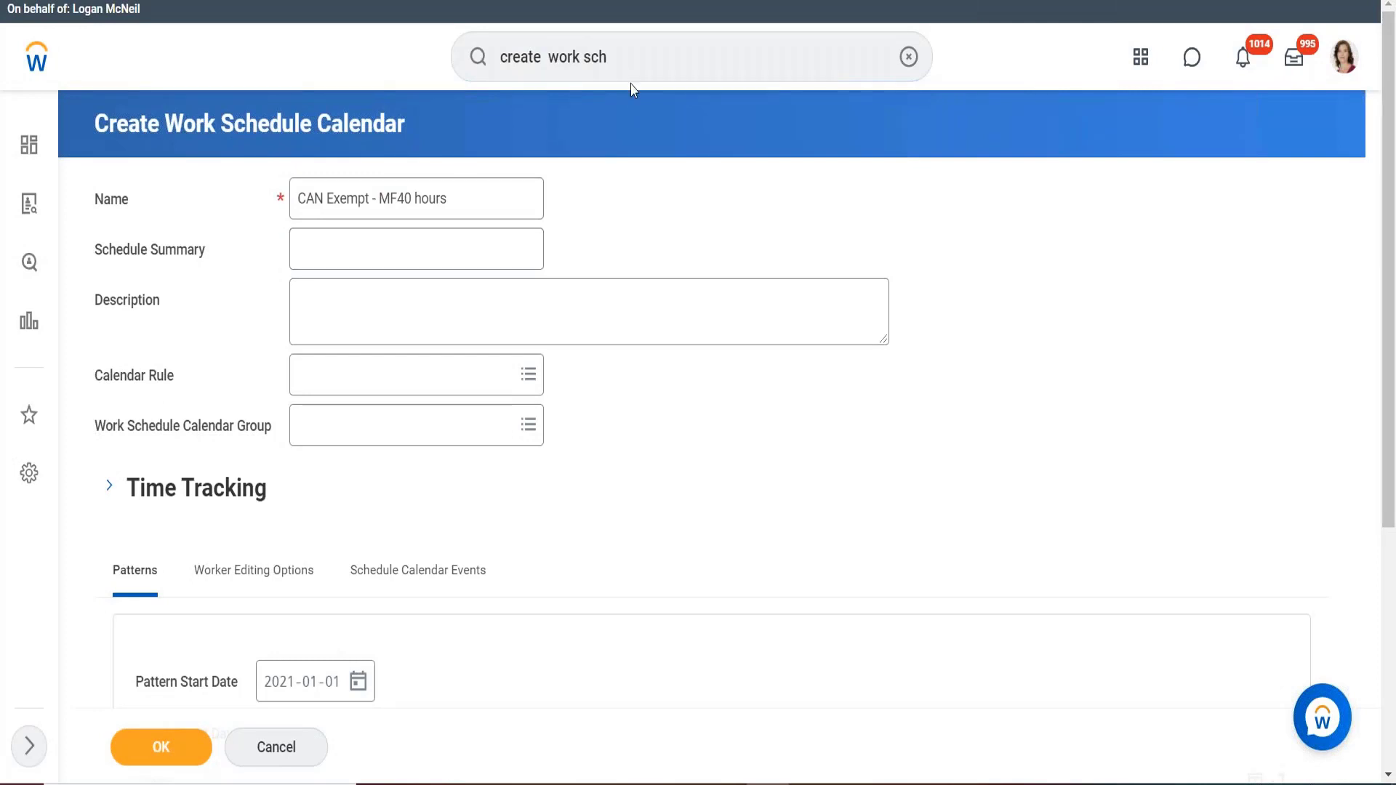
pyautogui.click(612, 59)
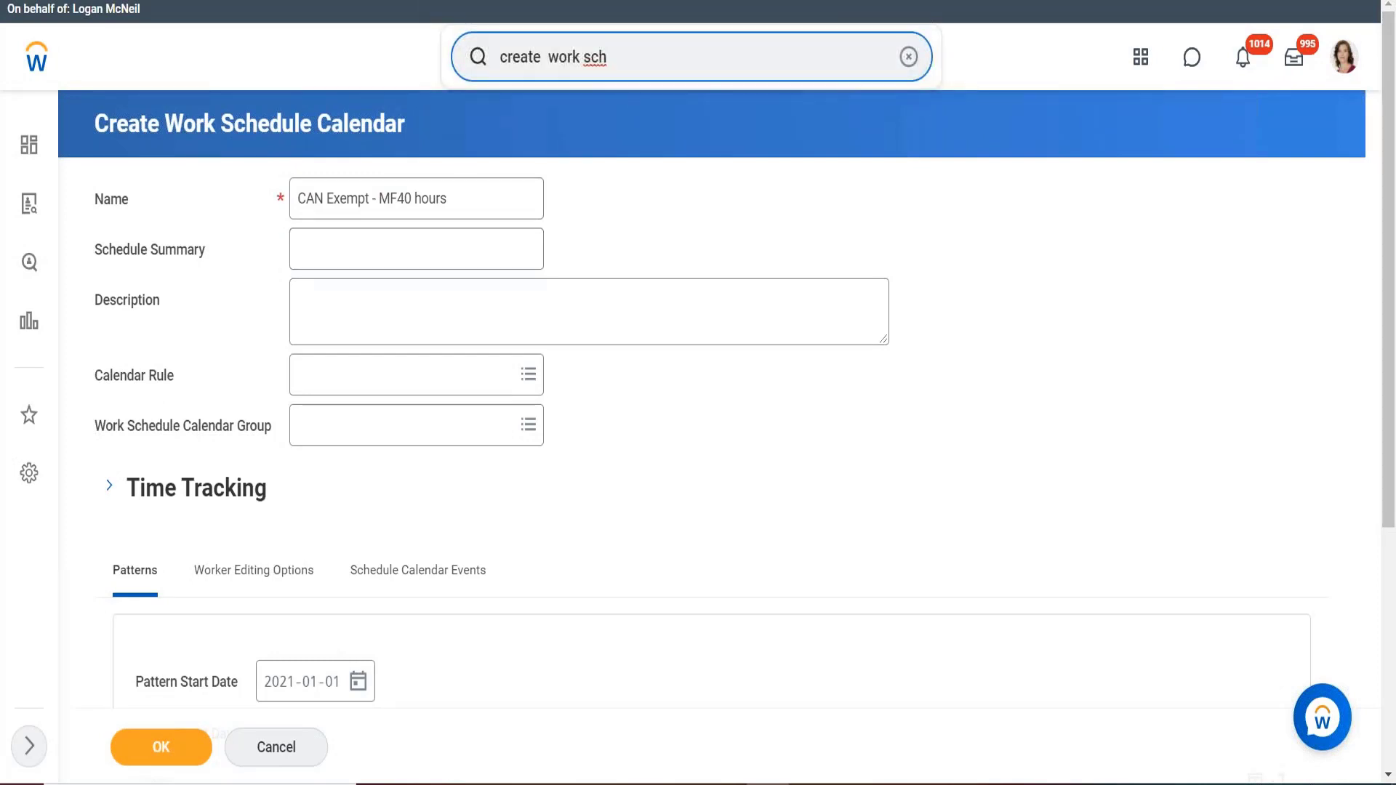
pyautogui.moveTo(608, 58); pyautogui.dragTo(468, 64)
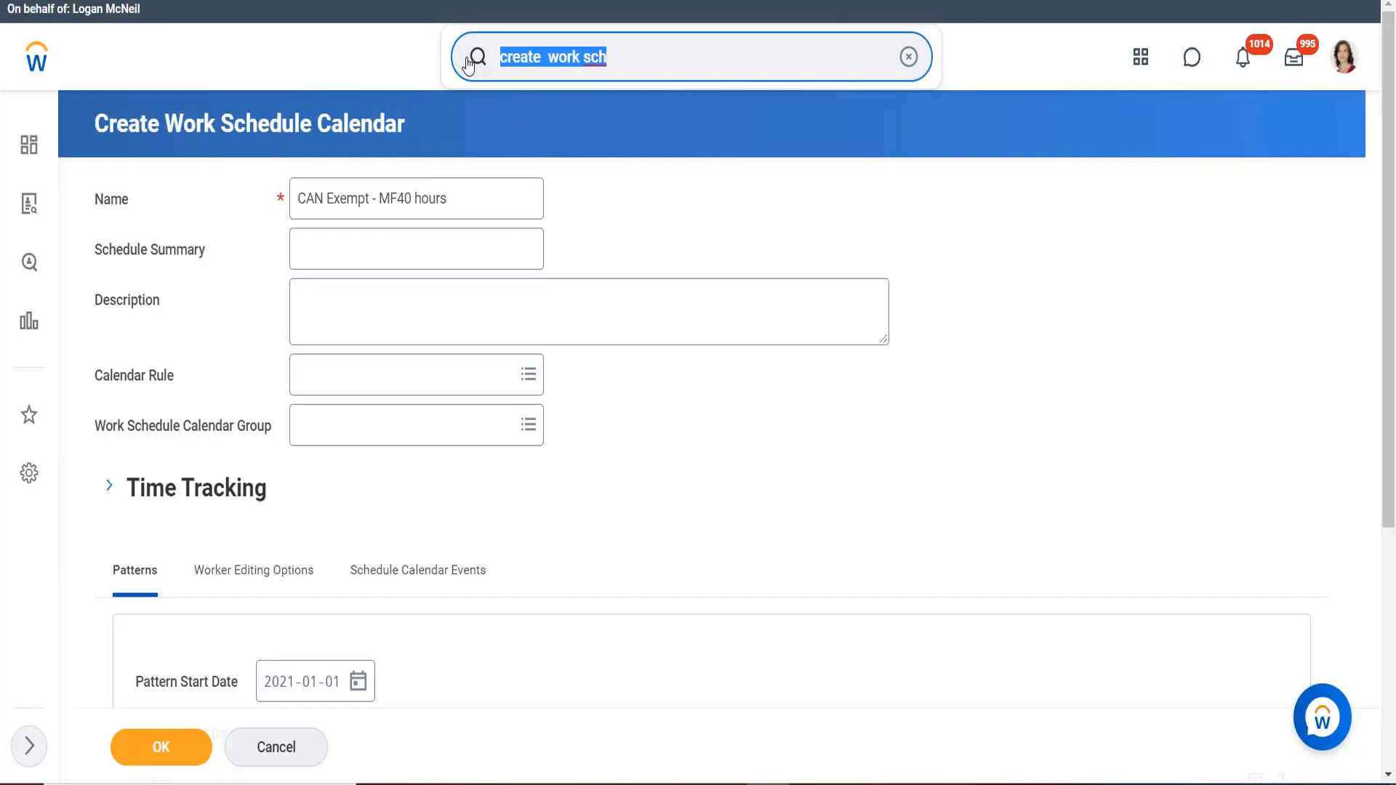
pyautogui.press('BackSpace')
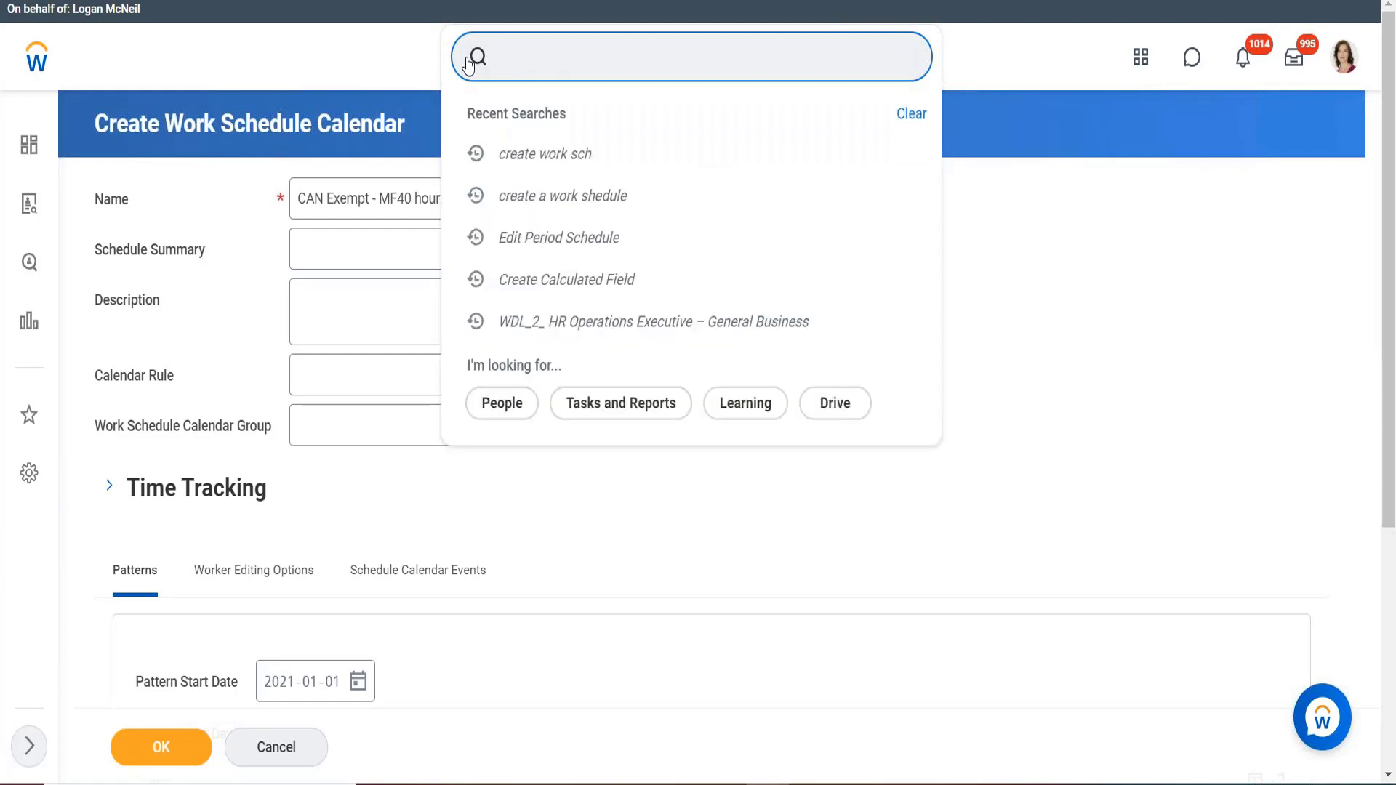
pyautogui.write('b')
pyautogui.press('Return')
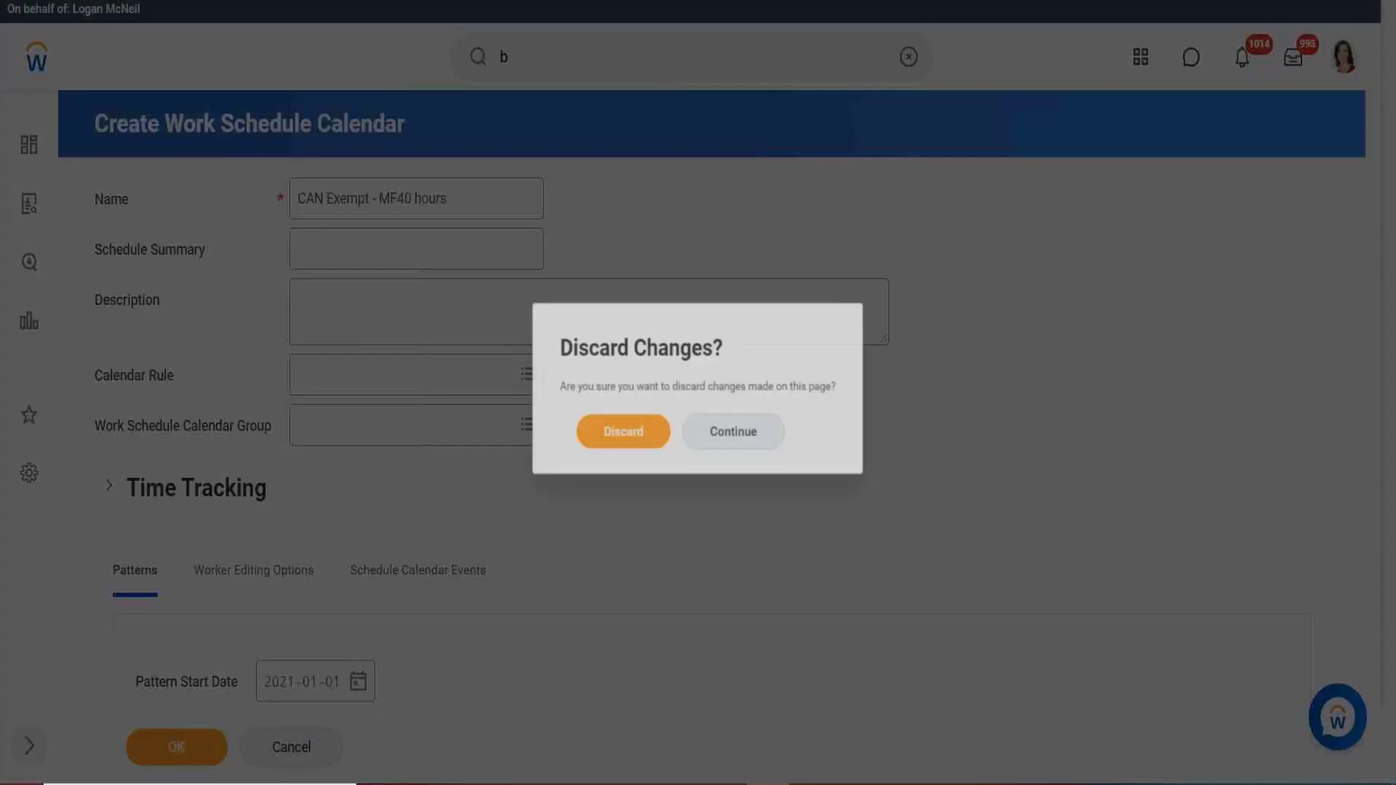
pyautogui.click(595, 460)
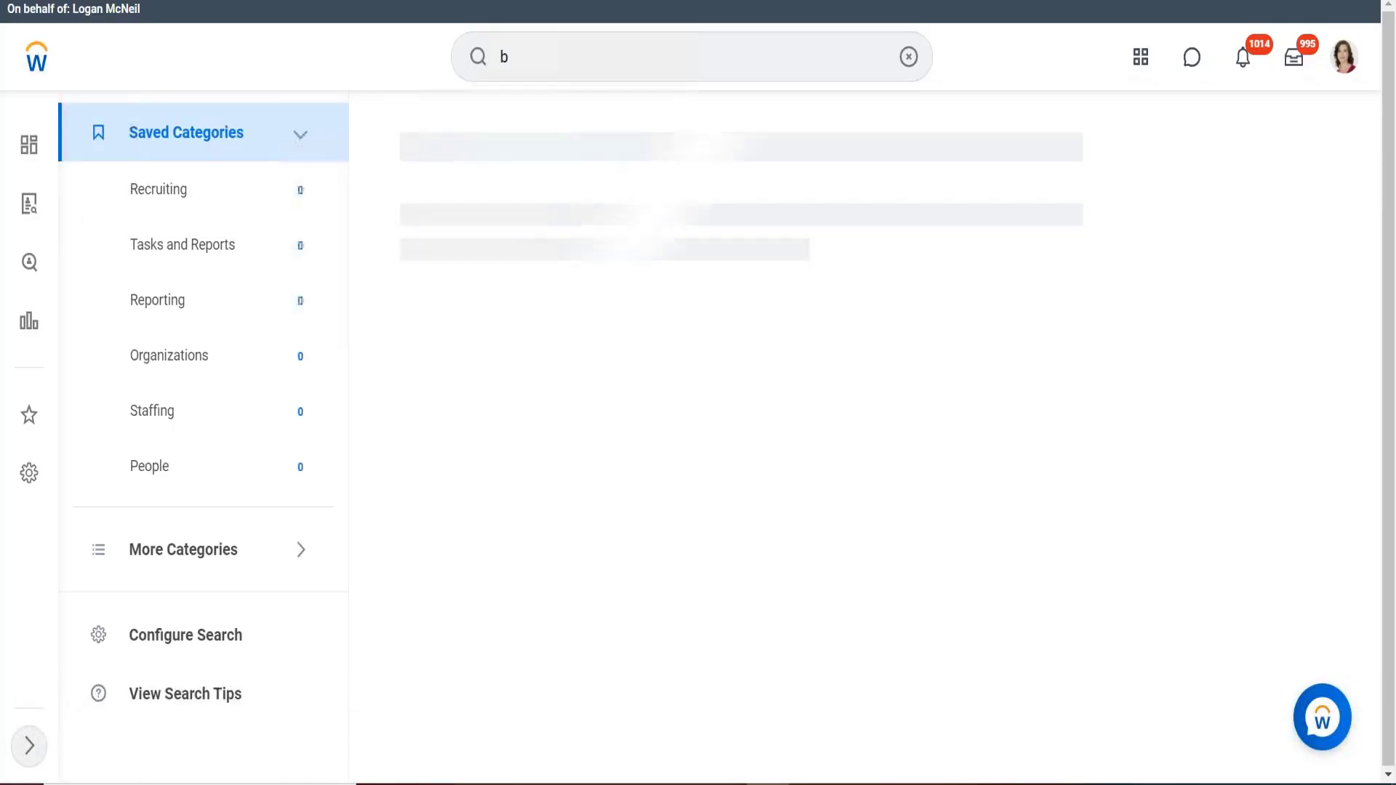
# Search for the worker by name and open the on-leave Director, Payroll Operations profile.
pyautogui.click(552, 56)
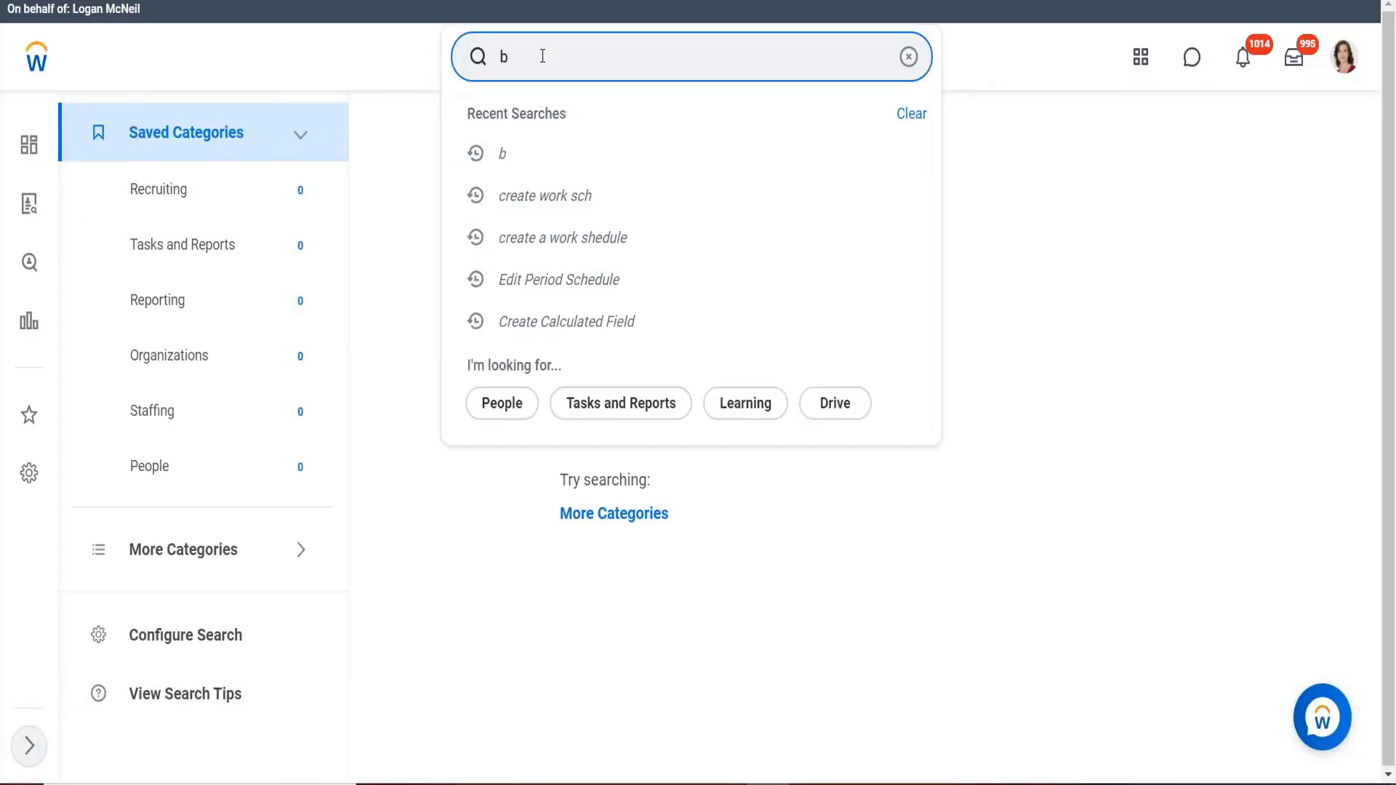
pyautogui.write('etty')
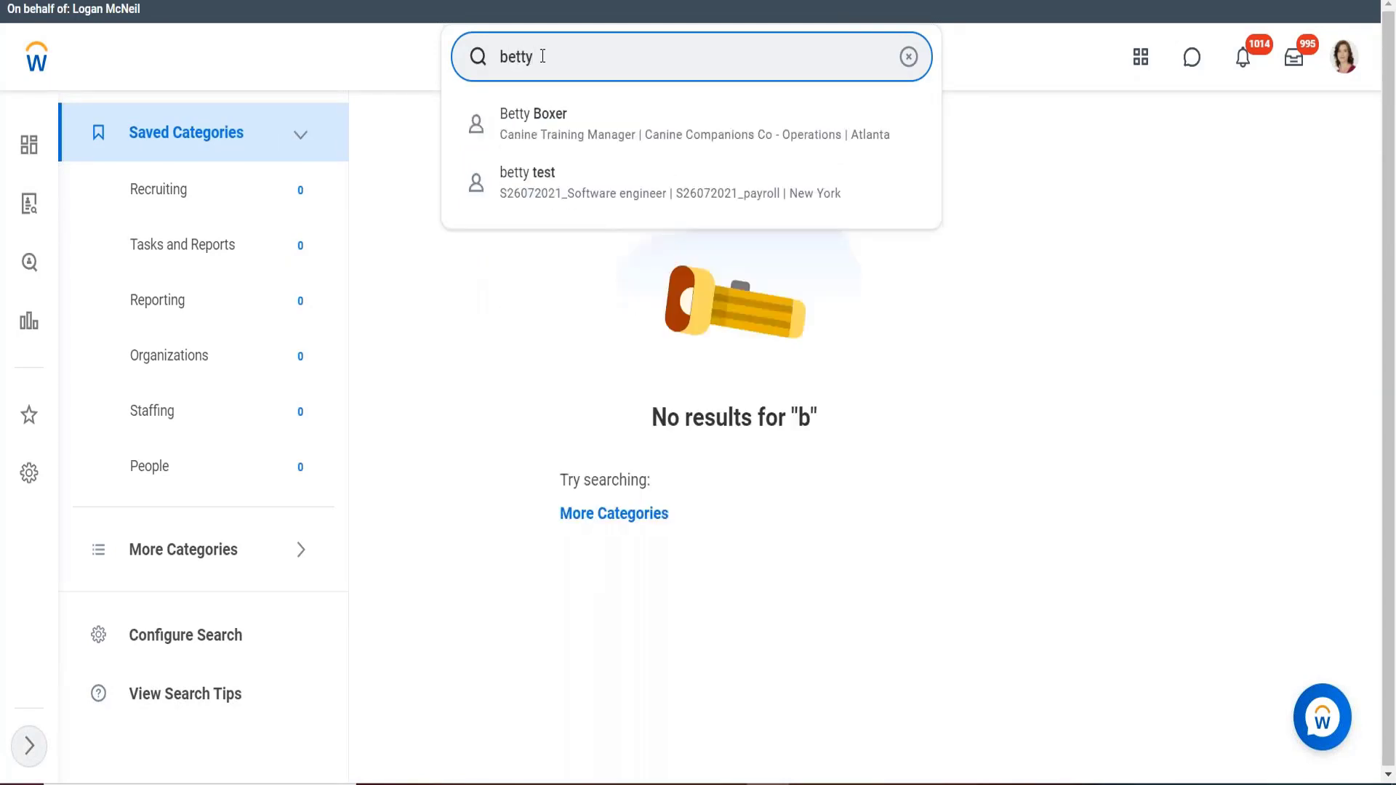
pyautogui.press('Down')
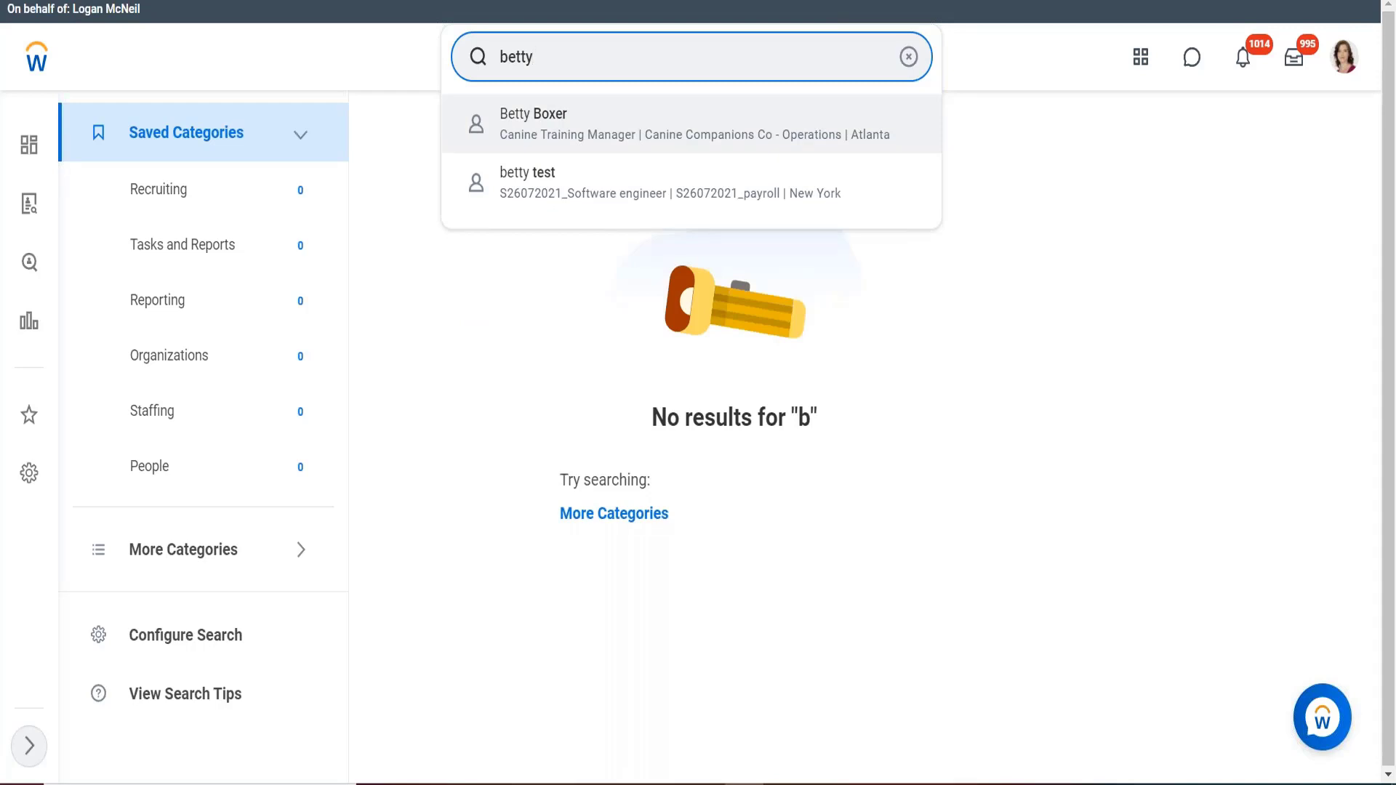
pyautogui.press('BackSpace')
pyautogui.press('BackSpace')
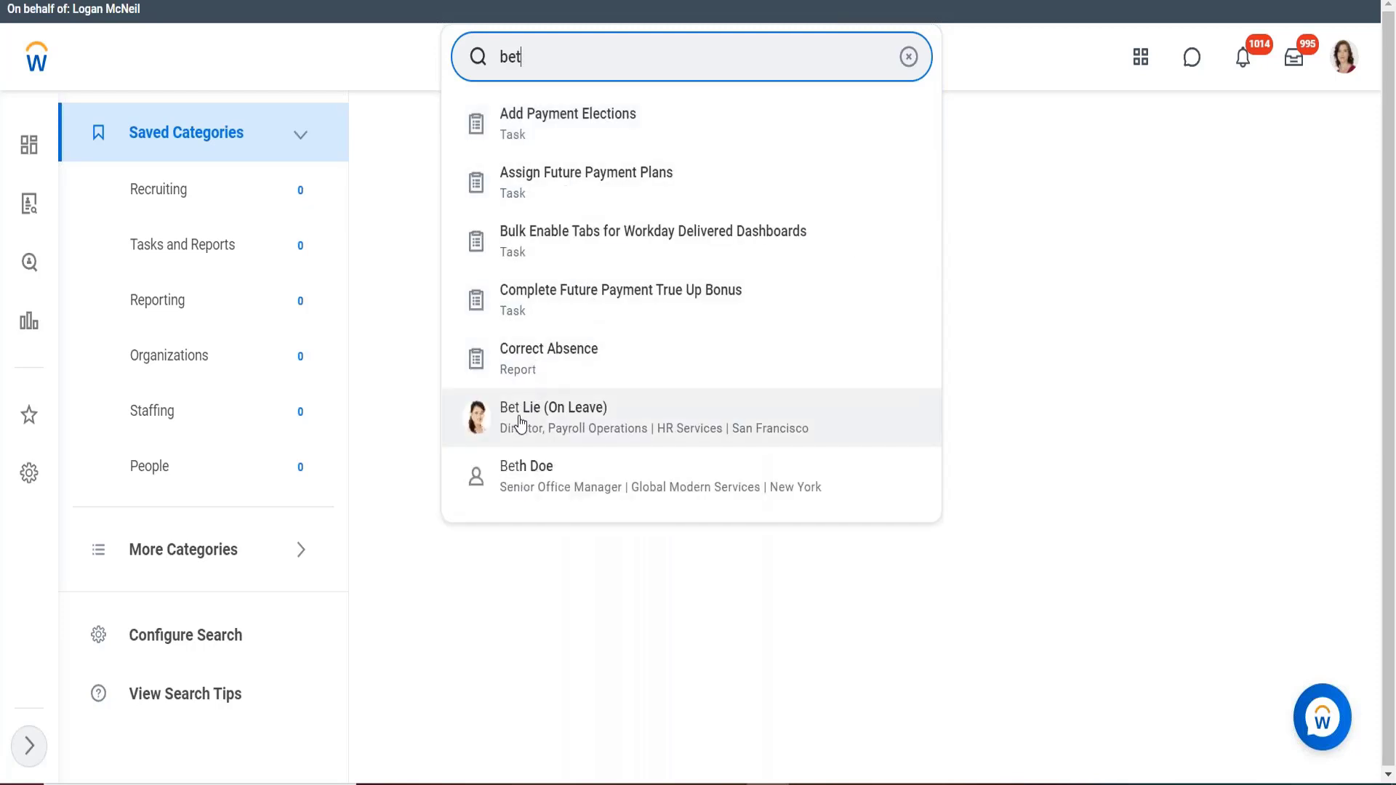
pyautogui.click(520, 418)
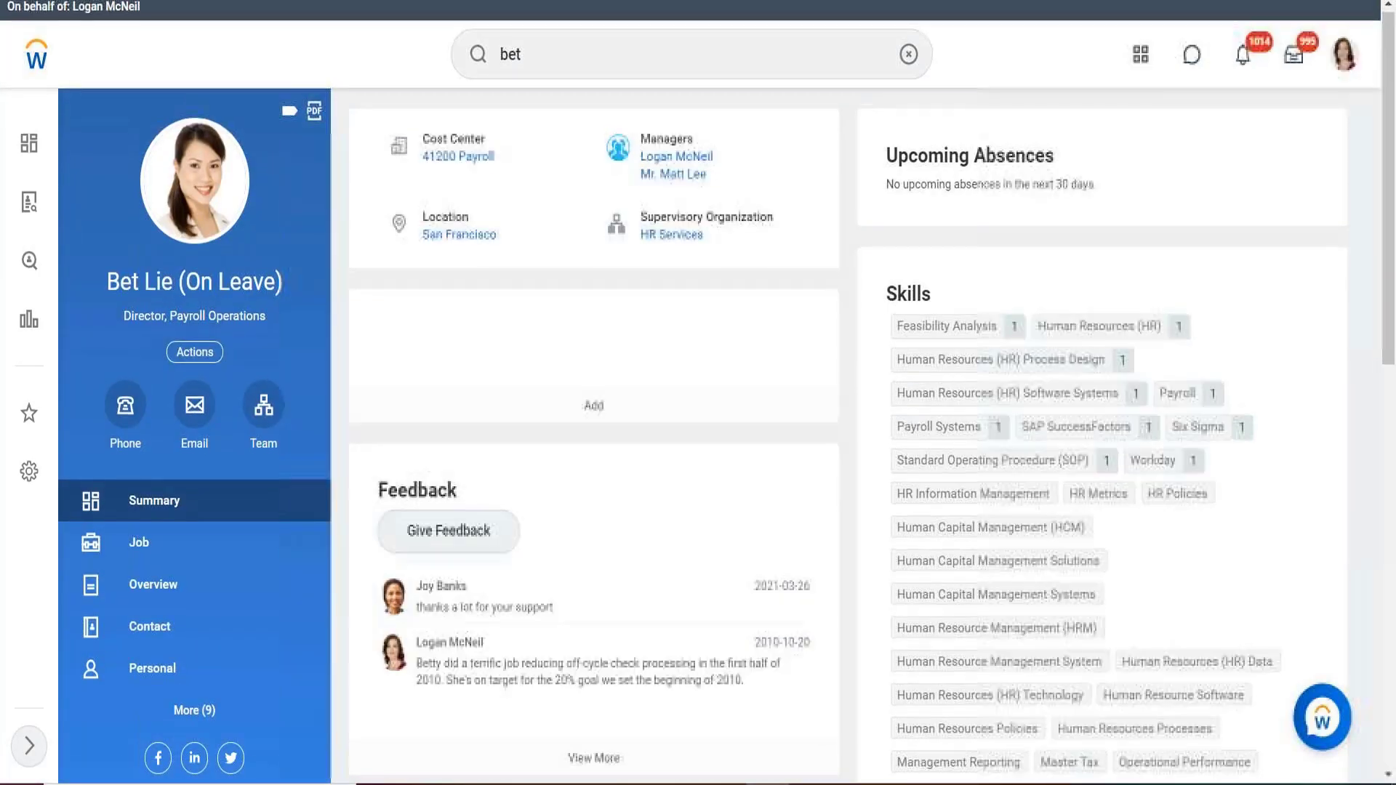
# Open the worker's View Schedule for Worker page in a new tab from Actions.
pyautogui.click(193, 357)
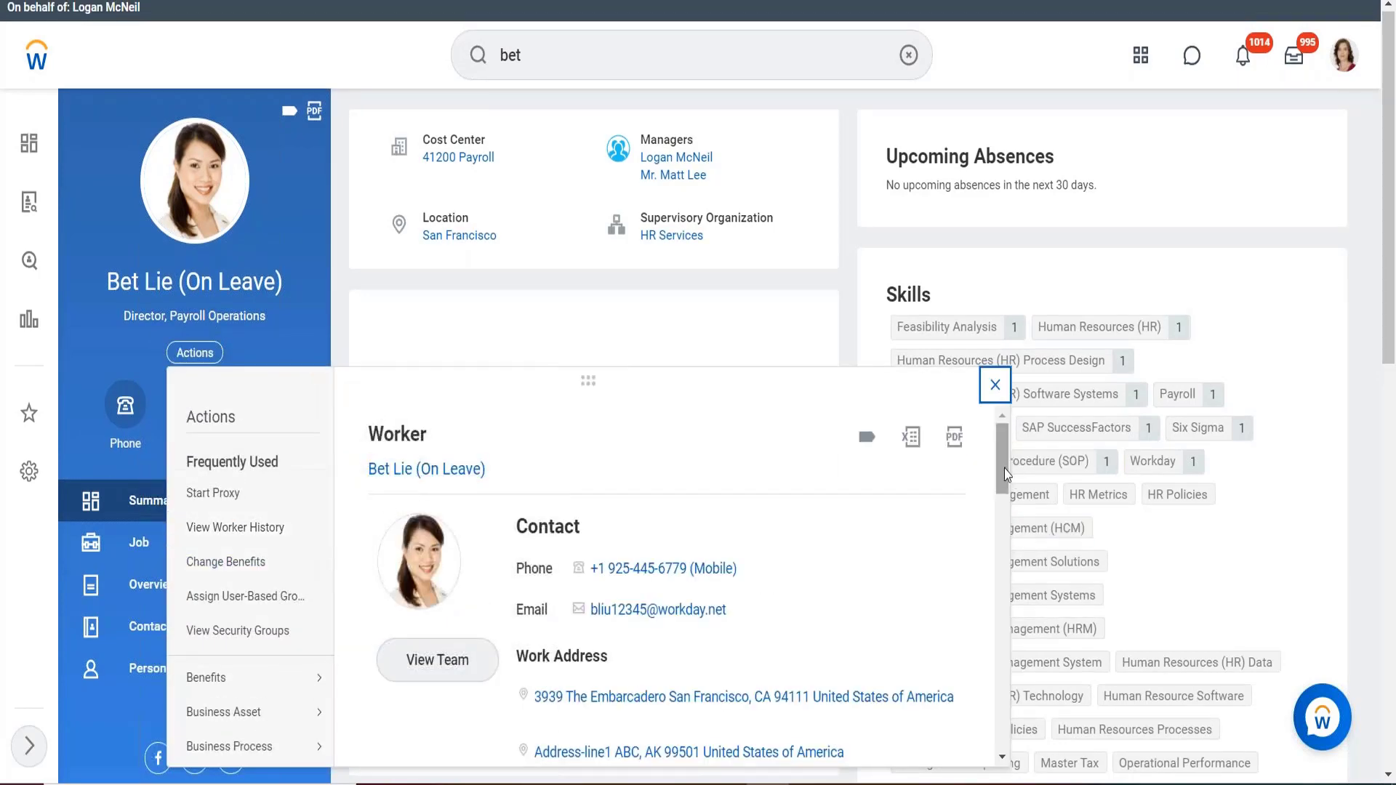
pyautogui.moveTo(1005, 468); pyautogui.dragTo(1001, 619)
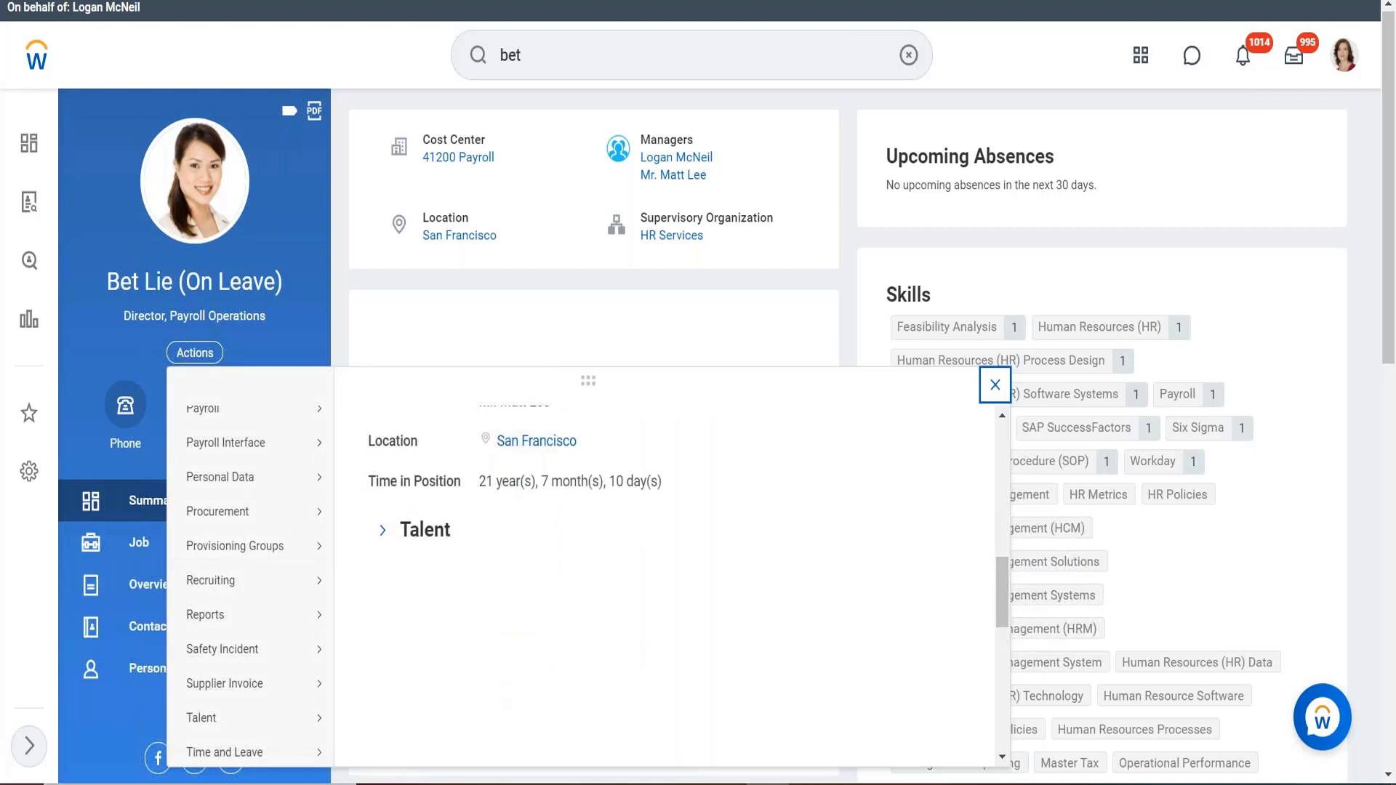
pyautogui.moveTo(258, 756)
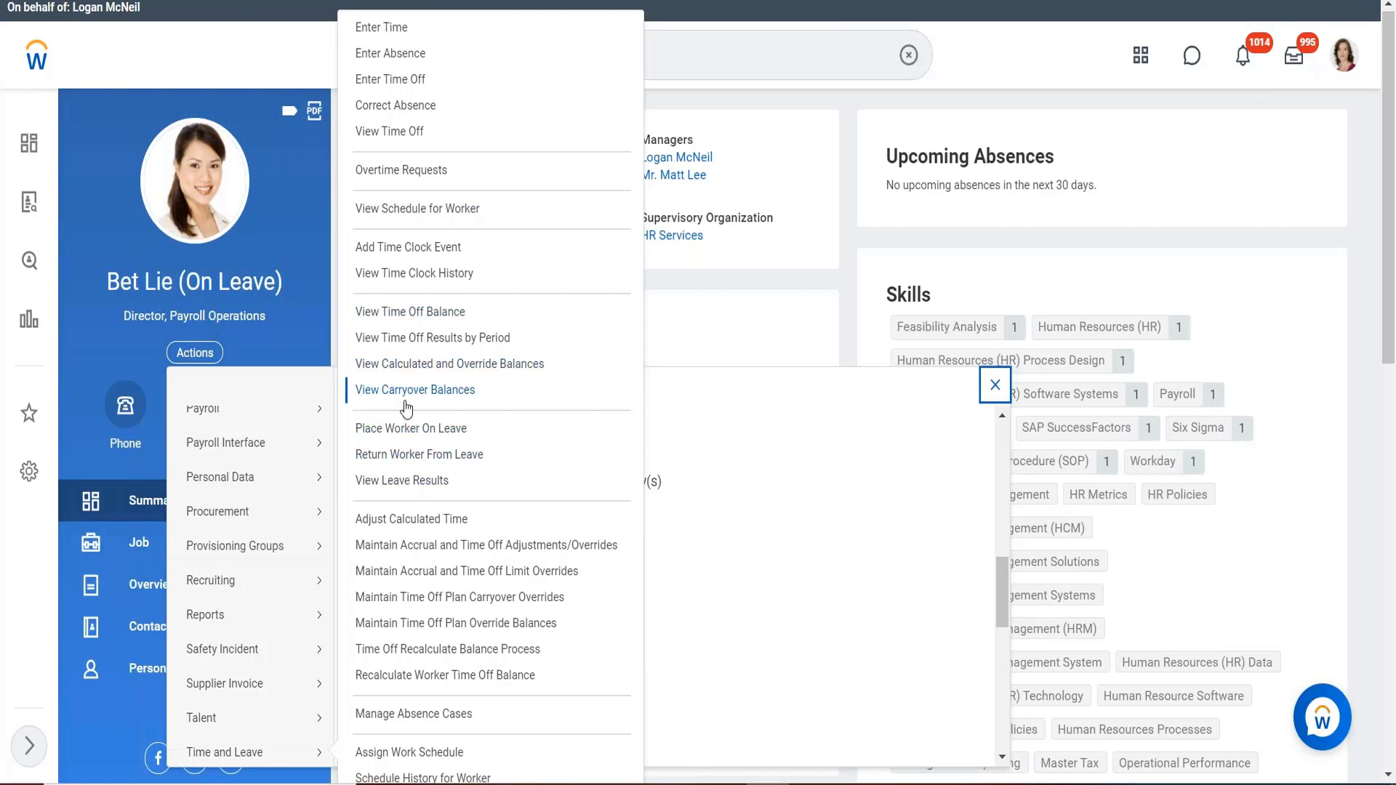
pyautogui.rightClick(391, 210)
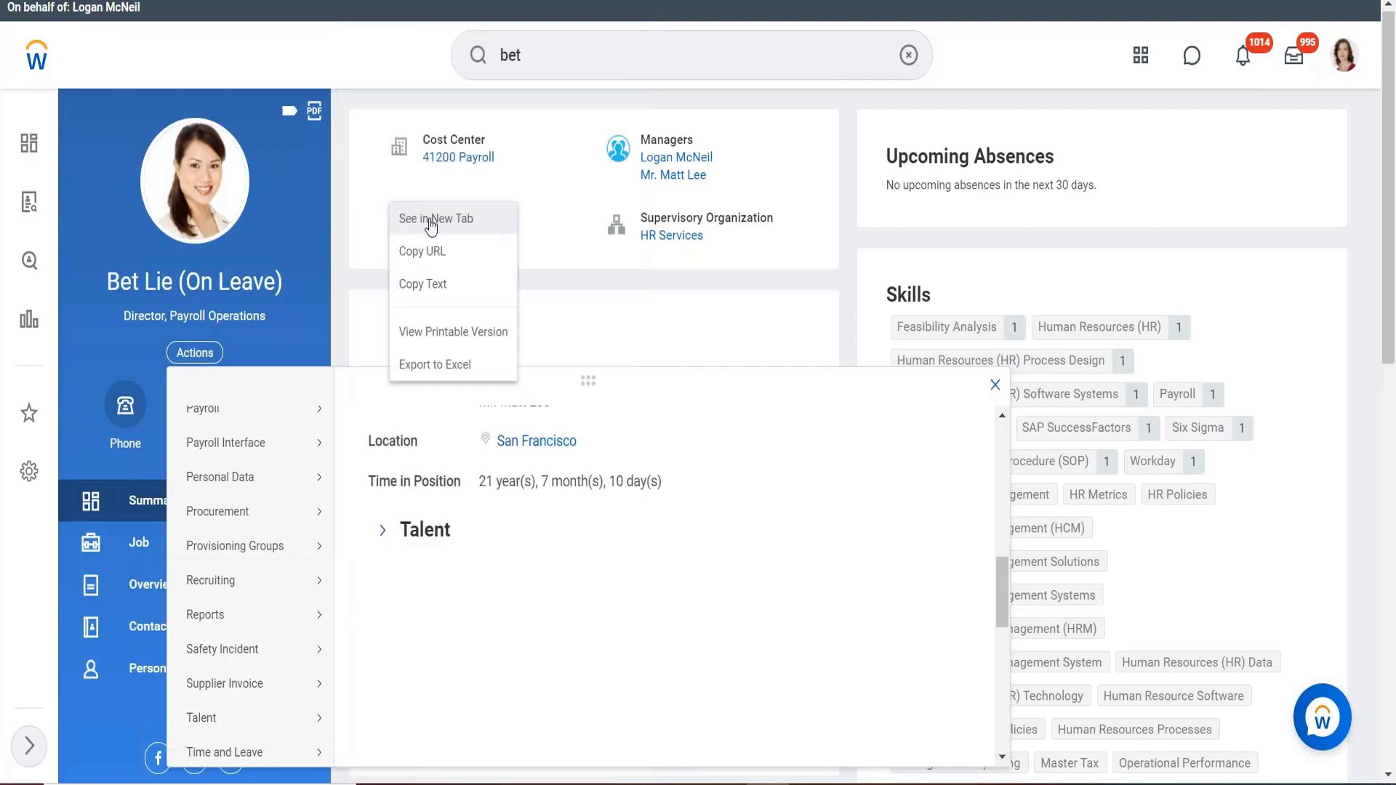
pyautogui.click(435, 218)
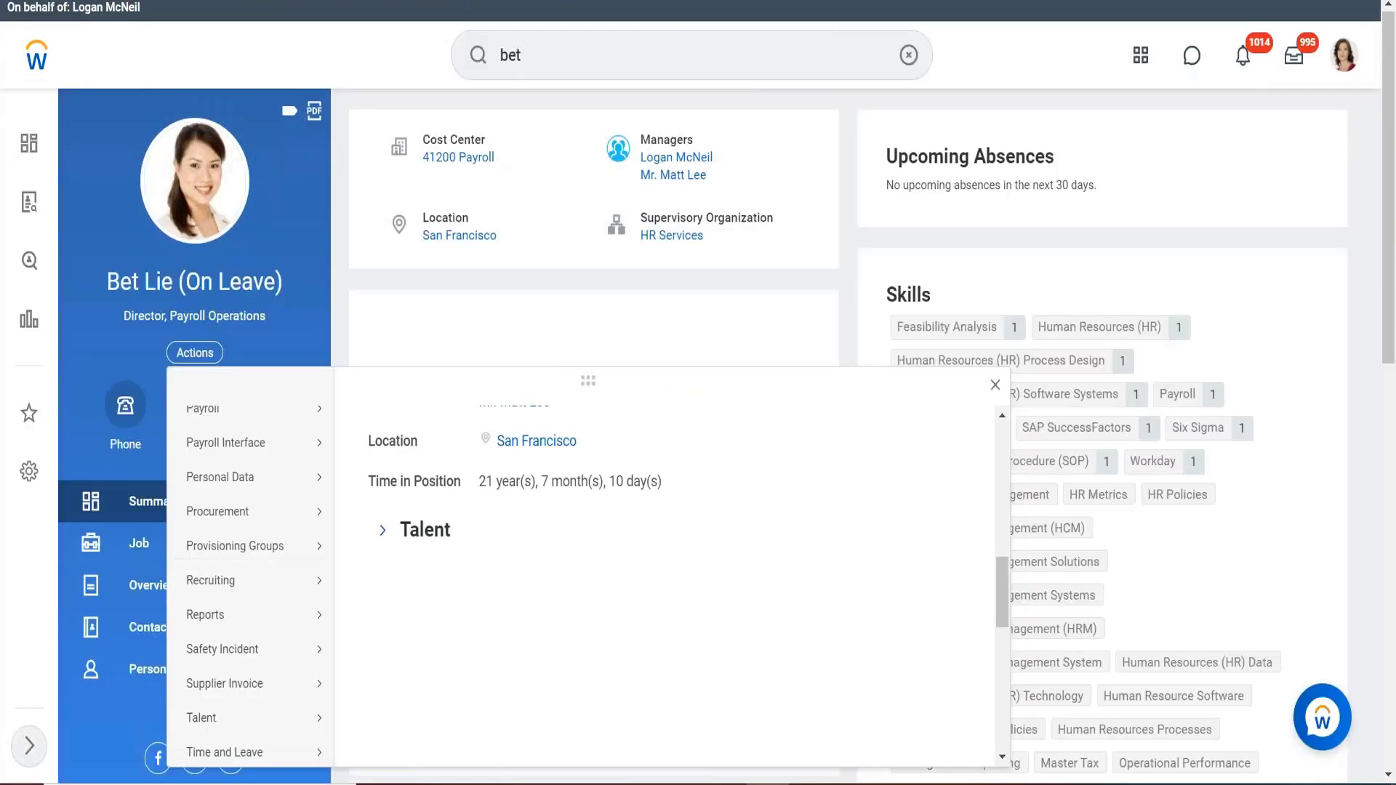
# Open the worker's View Worker Calendars page in a new tab.
pyautogui.moveTo(228, 623)
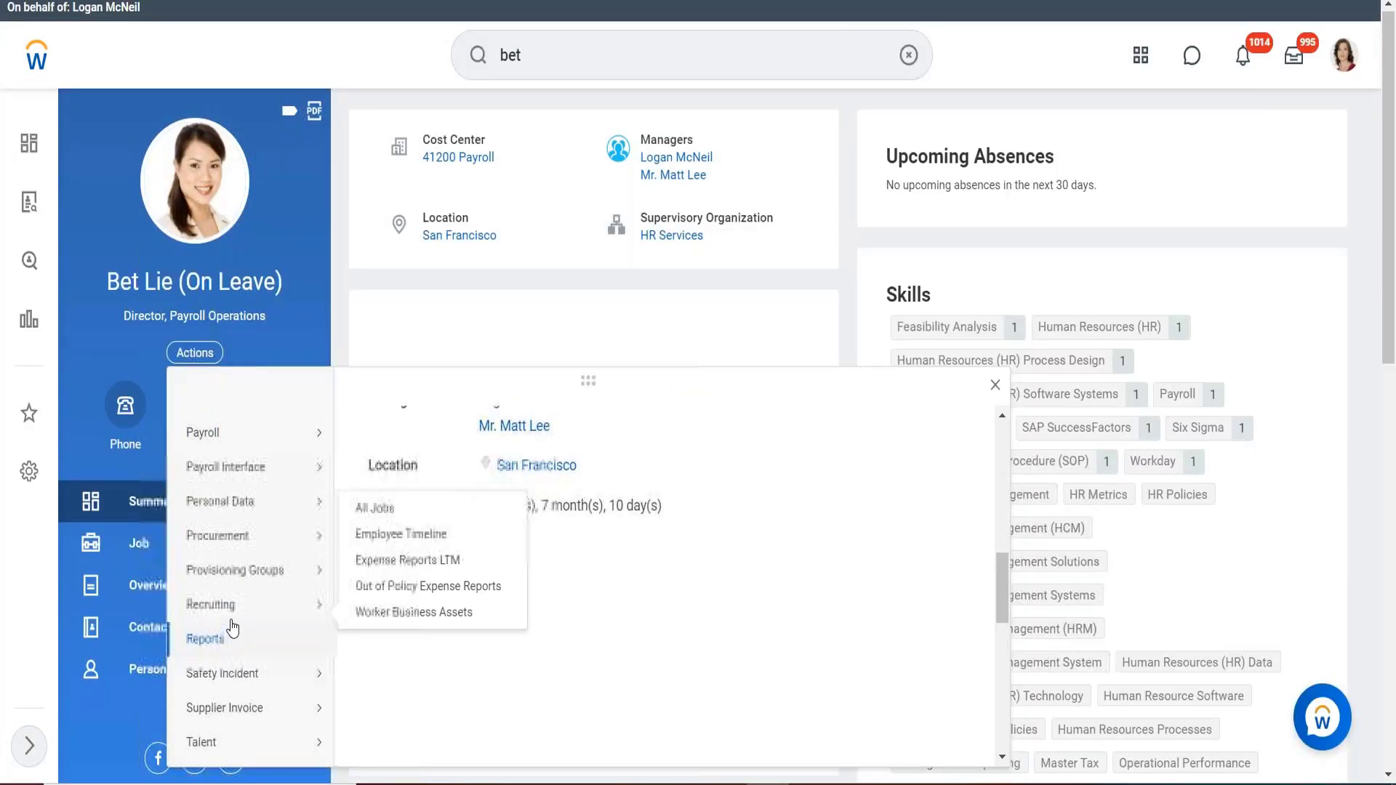
pyautogui.scroll(2, 233, 627)
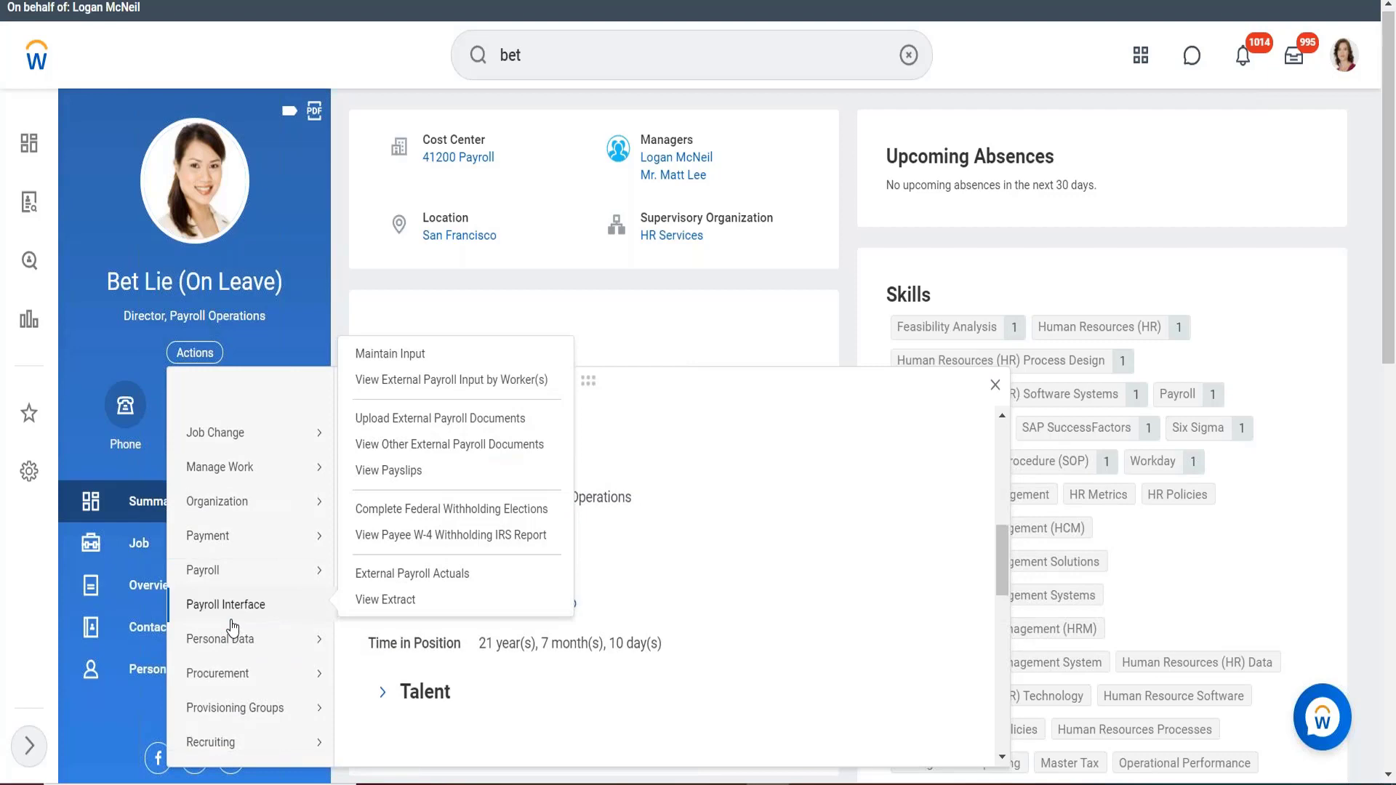
pyautogui.scroll(3, 232, 628)
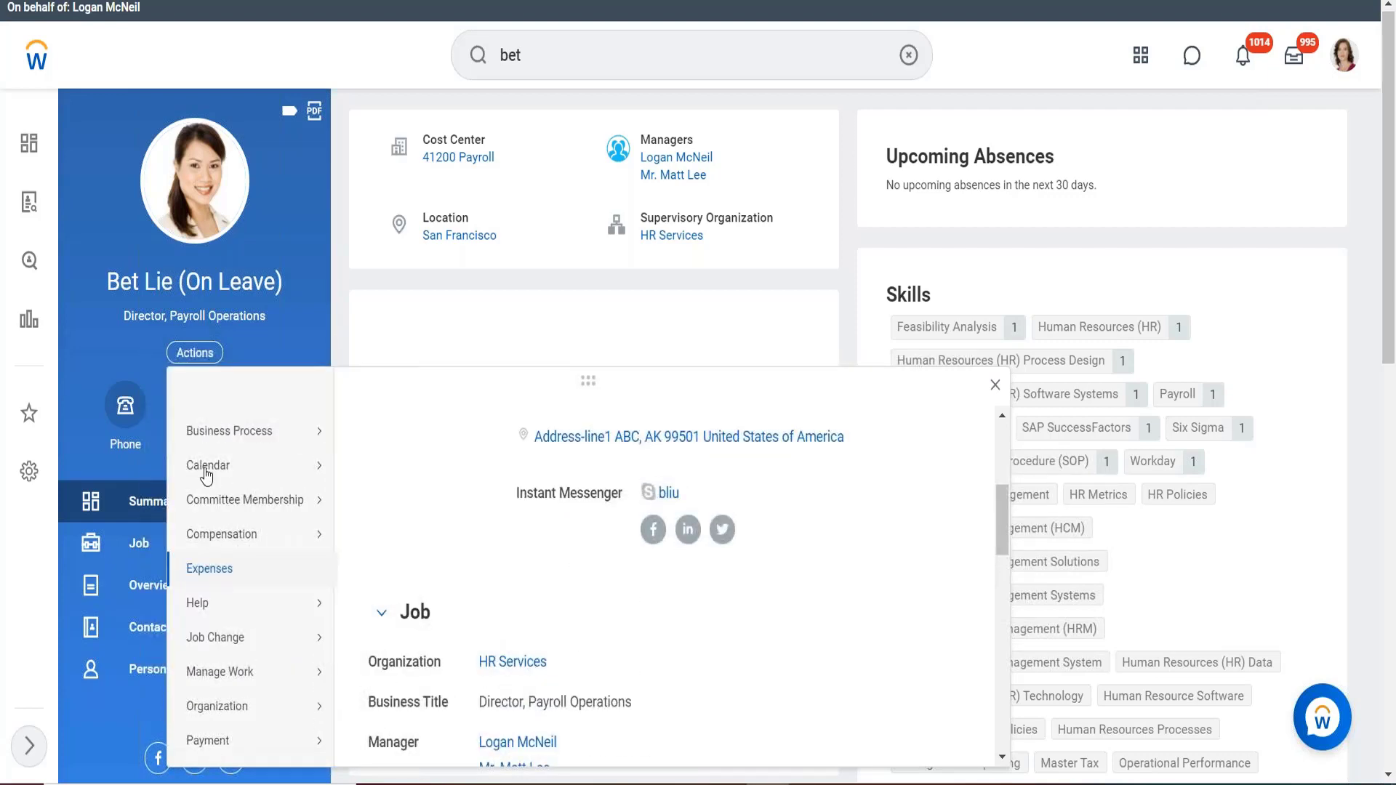
pyautogui.moveTo(206, 477)
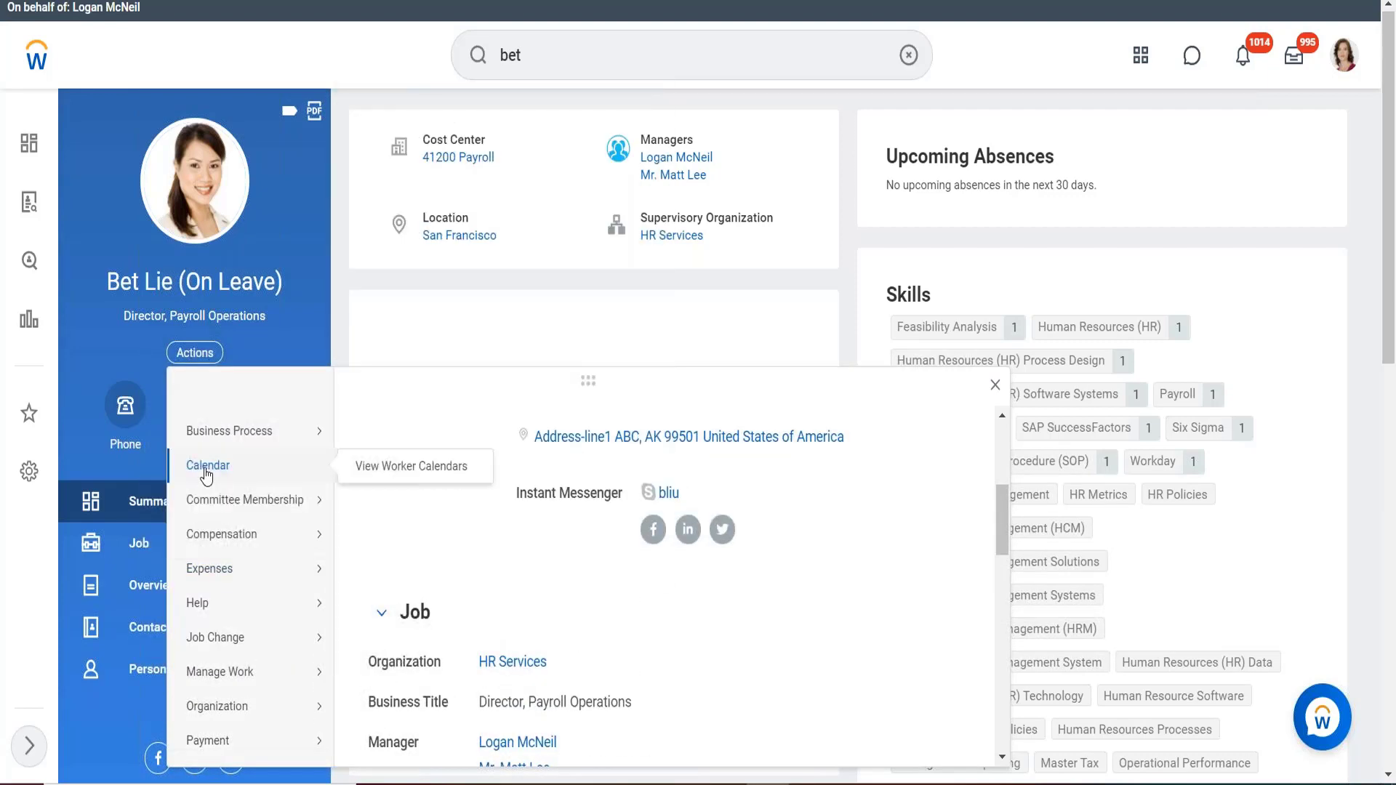
pyautogui.rightClick(374, 466)
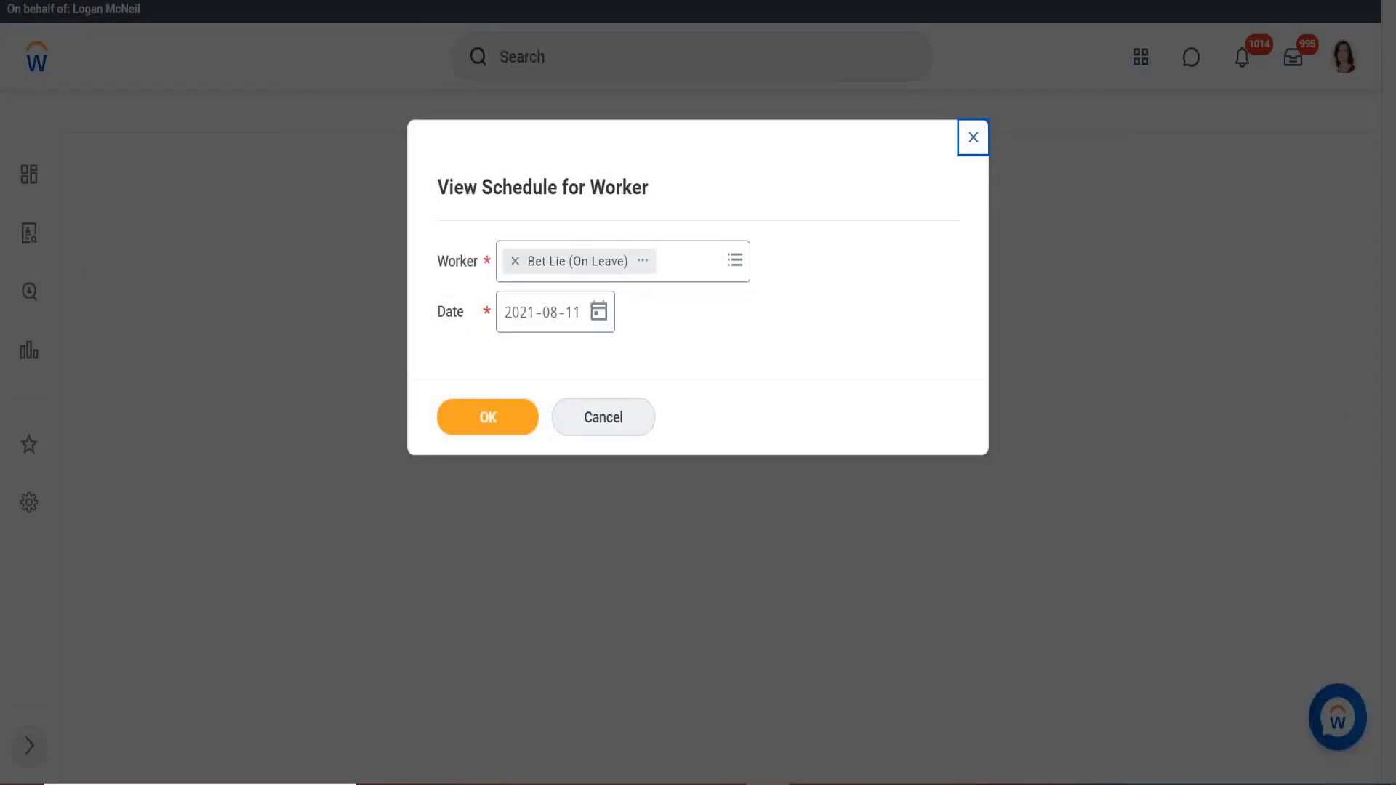
# Run the worker schedule and worker calendars reports as of 2021-08-11.
pyautogui.click(476, 430)
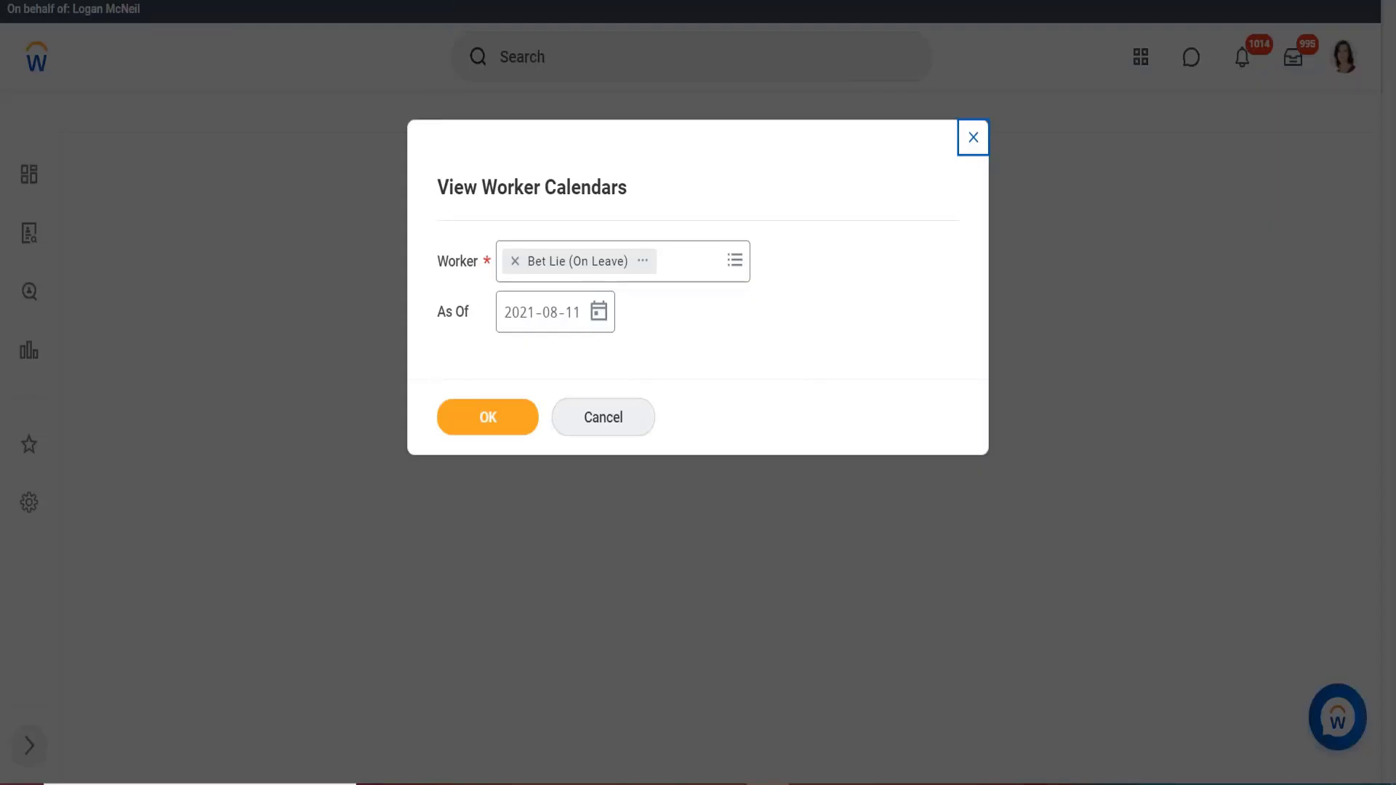
pyautogui.click(489, 415)
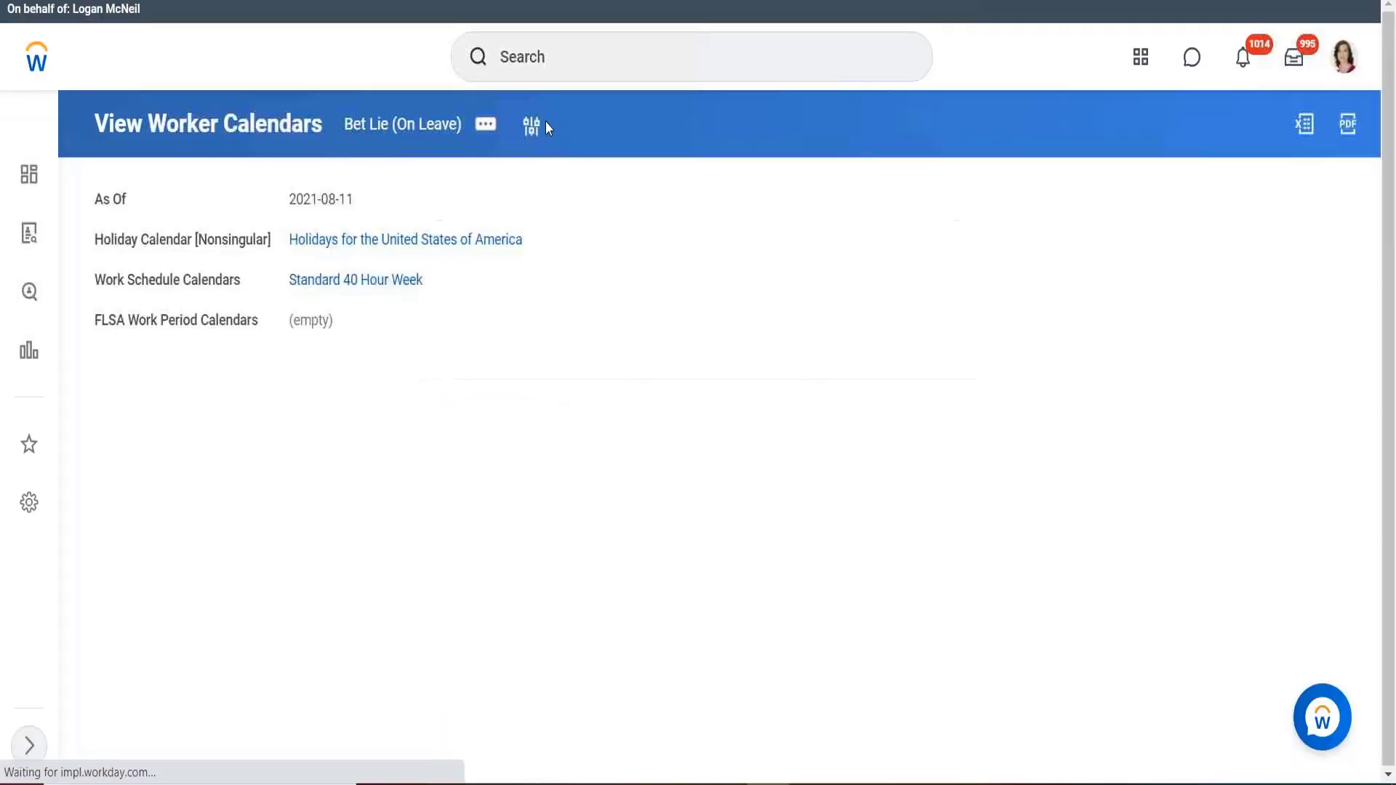
# Open Standard 40 Hour Week in a new tab and review August 2021's 9:00 AM–5:00 PM weekday shifts.
pyautogui.rightClick(320, 282)
pyautogui.click(359, 302)
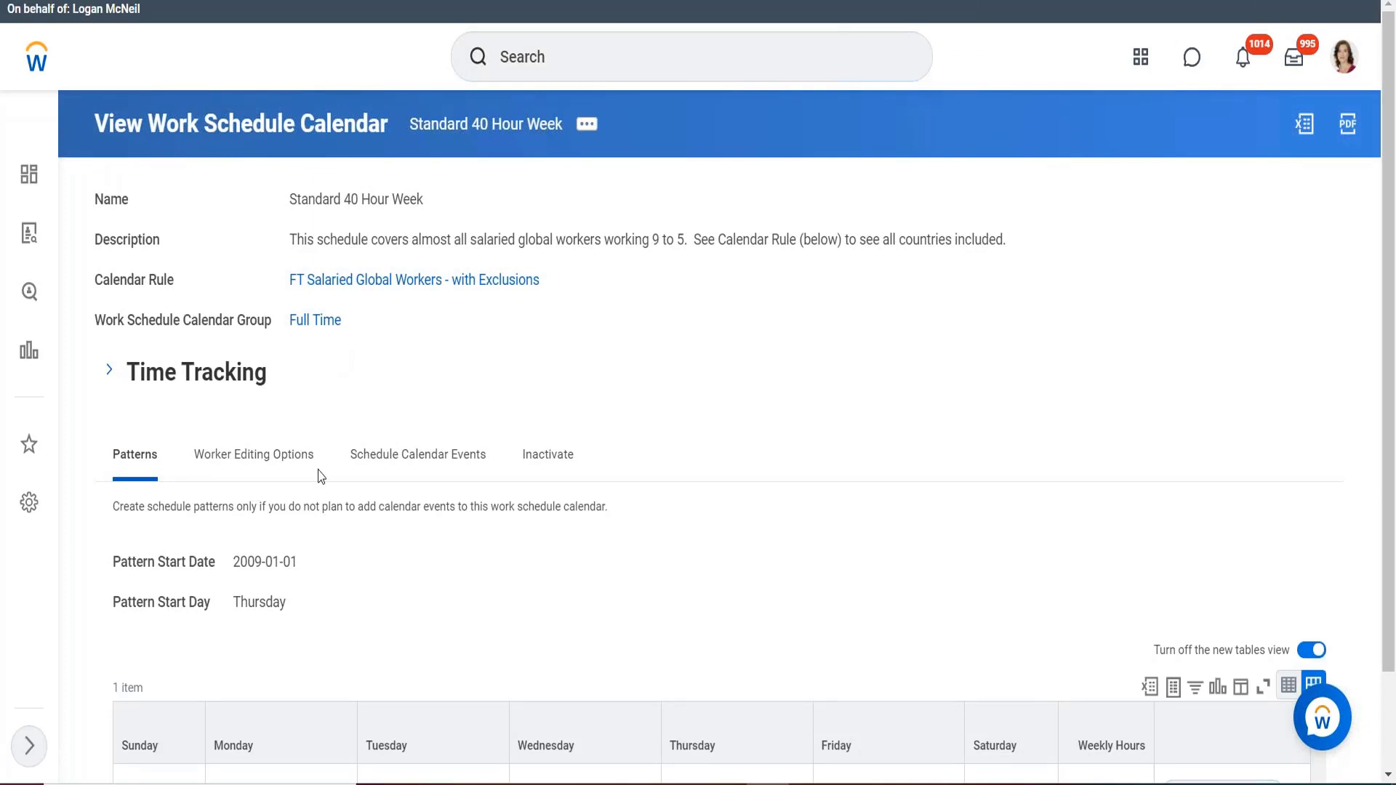
pyautogui.scroll(-2, 544, 368)
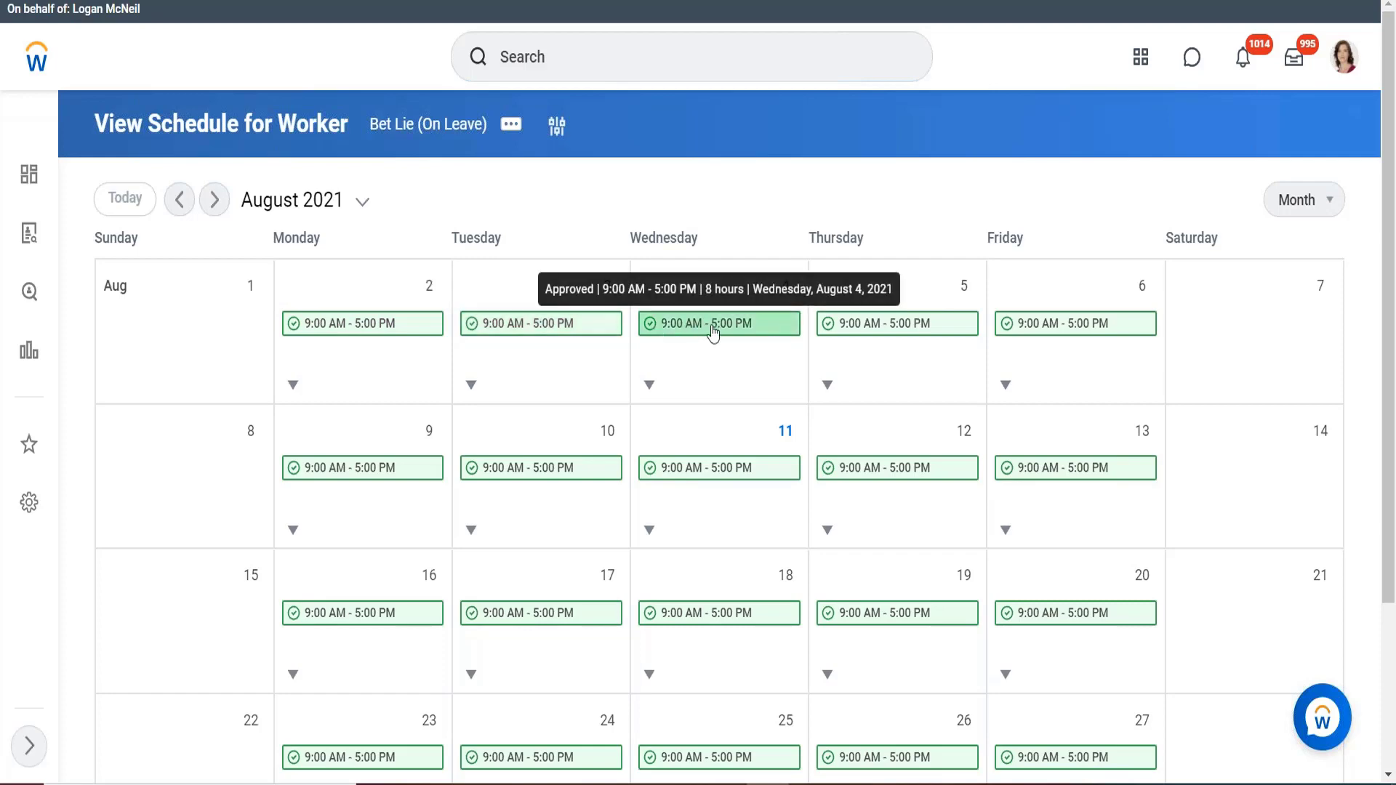
# Scroll through the August 2 – September 3, 2021 month schedule of 9:00 AM–5:00 PM shifts.
pyautogui.scroll(-2, 851, 473)
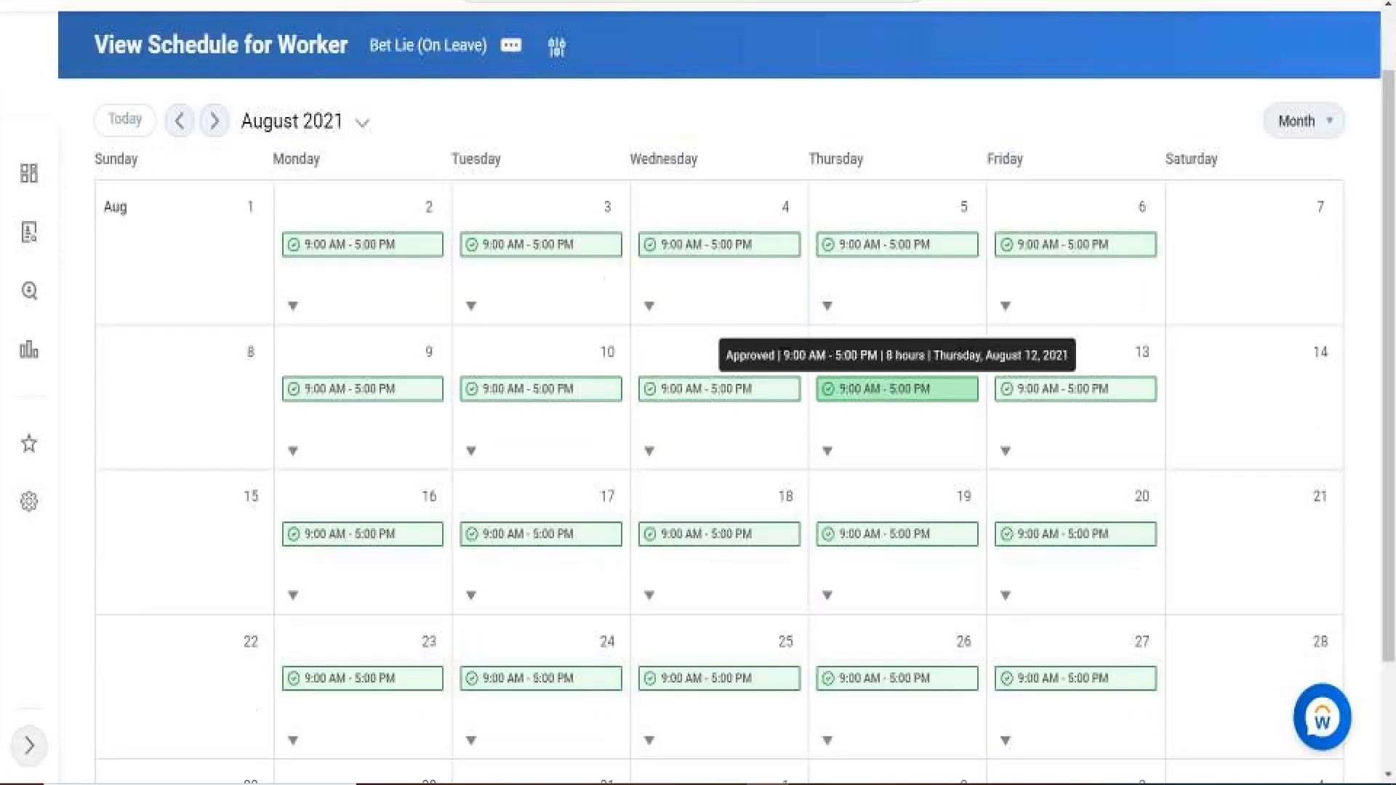
pyautogui.scroll(-1, 963, 414)
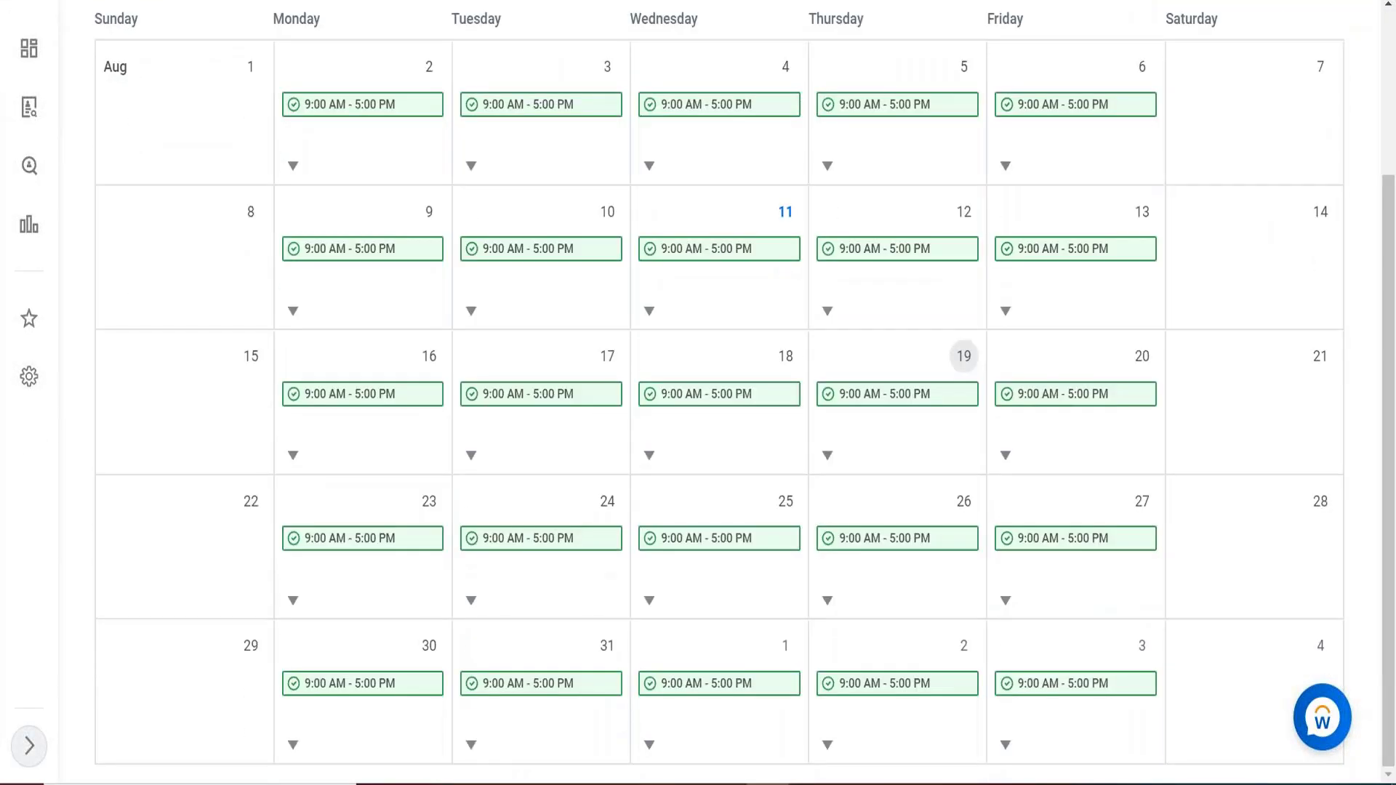
pyautogui.scroll(3, 850, 466)
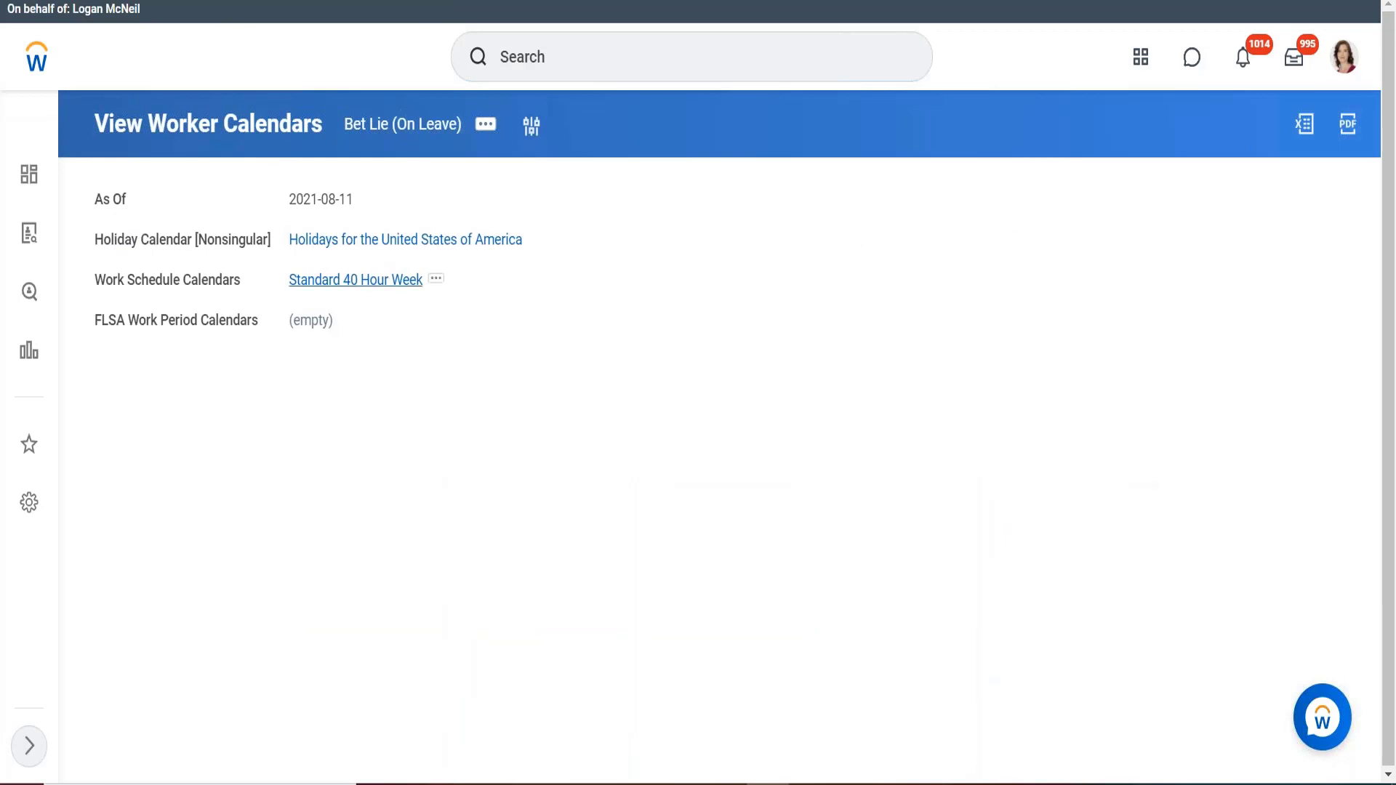
# Open the Edit Work Schedule Calendar form for Standard 40 Hour Week at its Worker Editing Options.
pyautogui.click(355, 279)
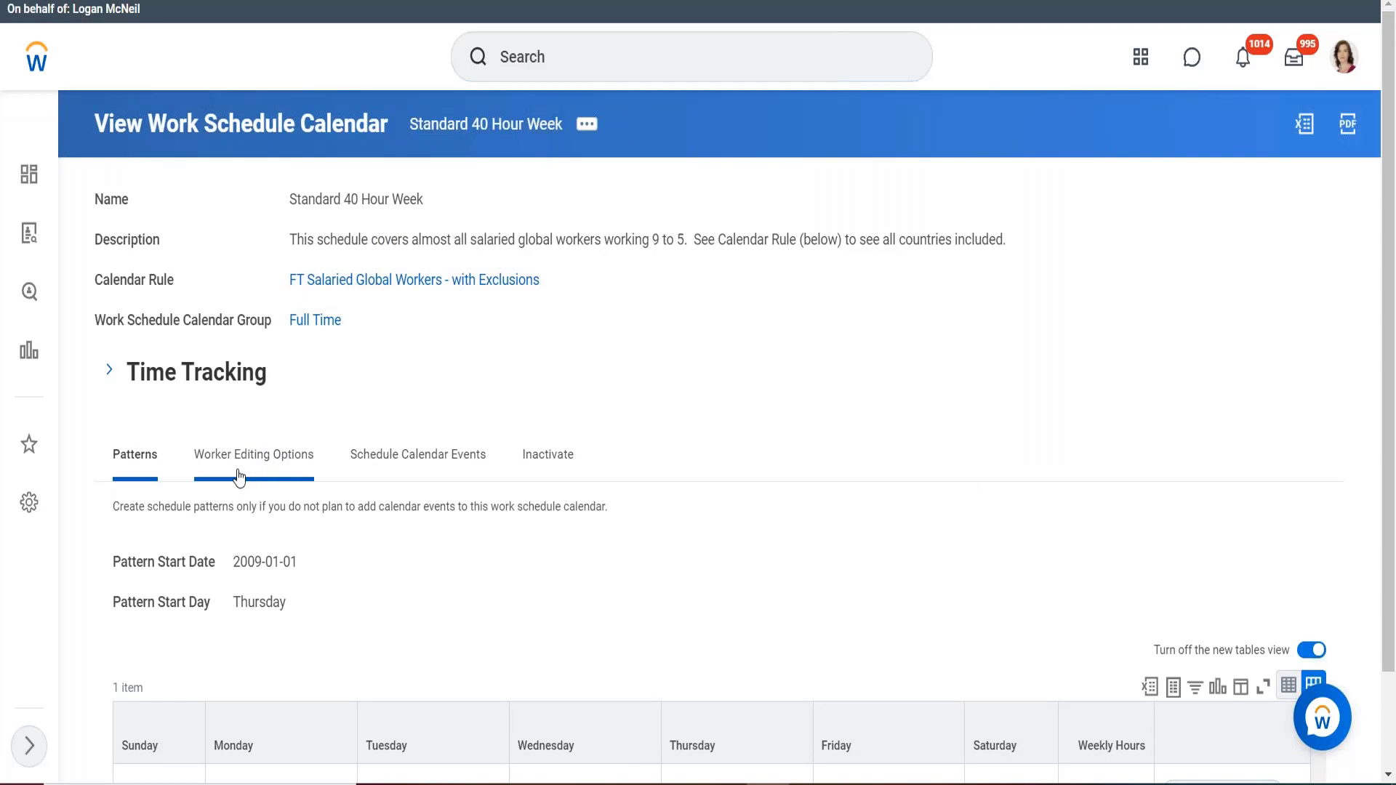
pyautogui.click(587, 126)
pyautogui.moveTo(748, 204)
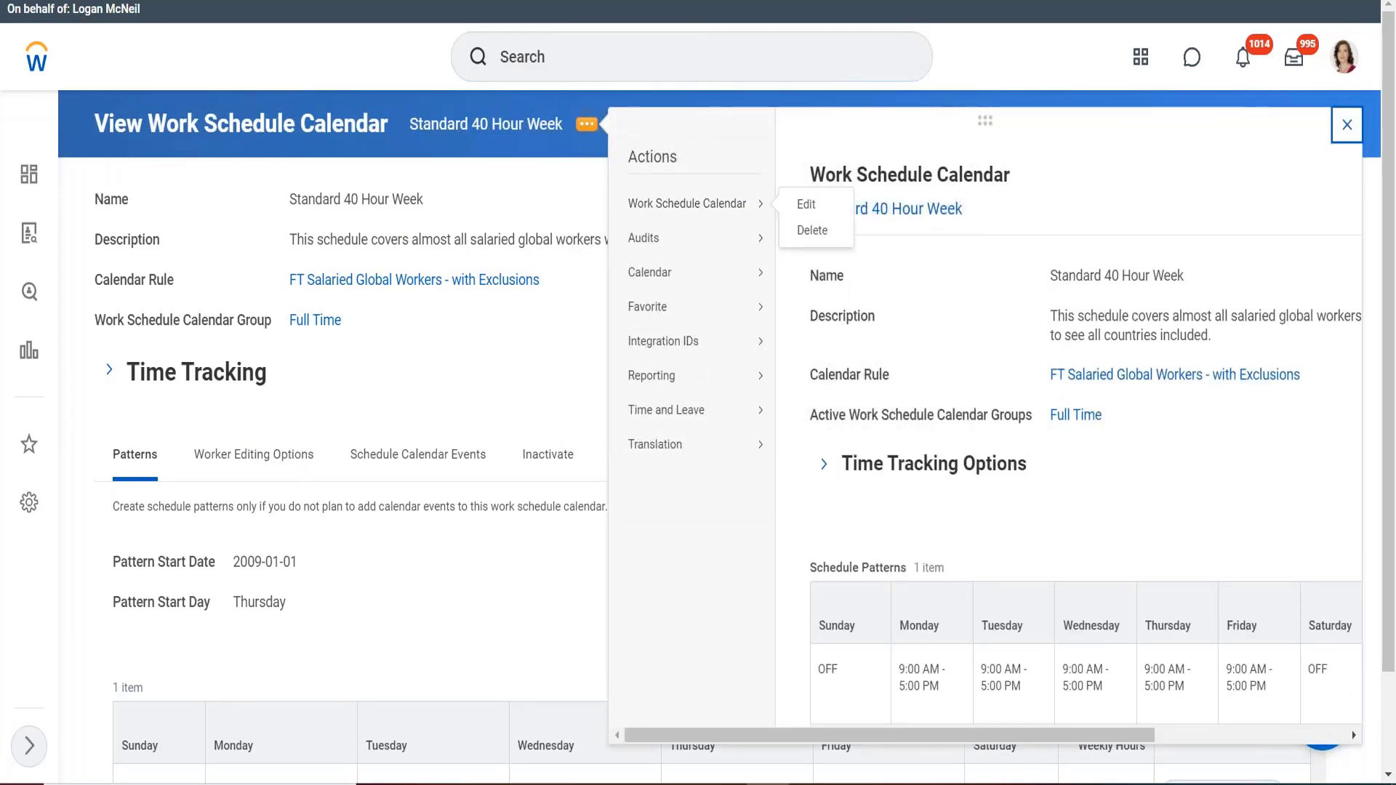
pyautogui.click(804, 204)
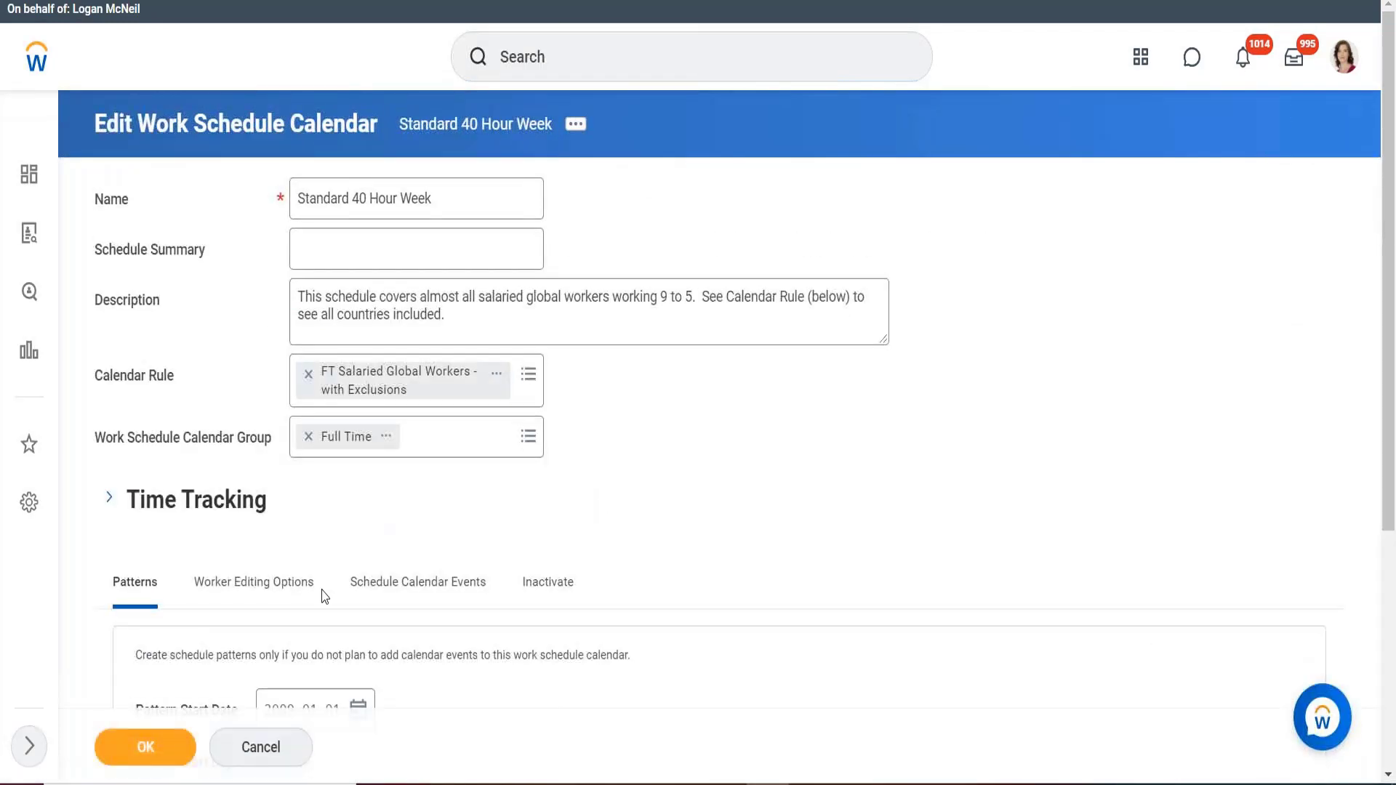
pyautogui.click(290, 584)
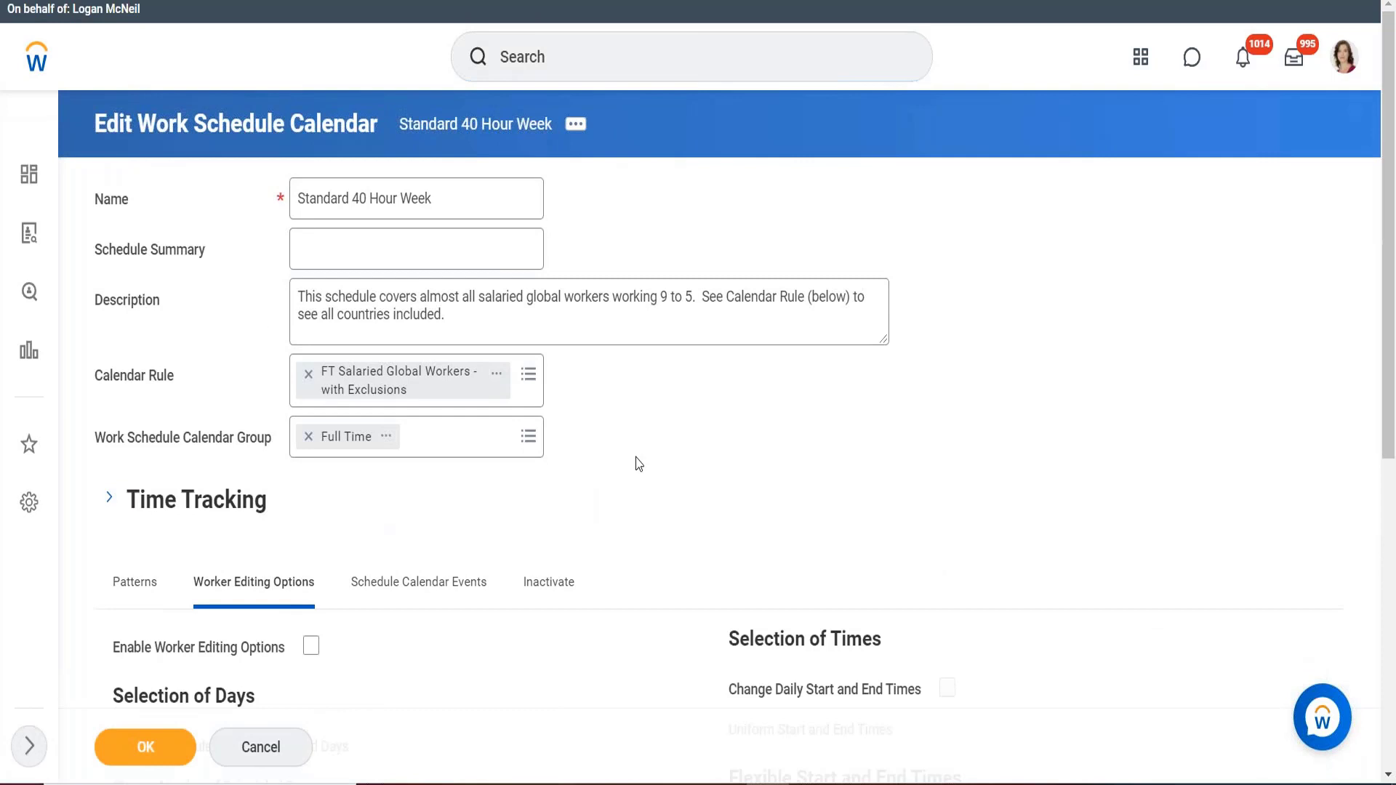
pyautogui.scroll(-3, 638, 463)
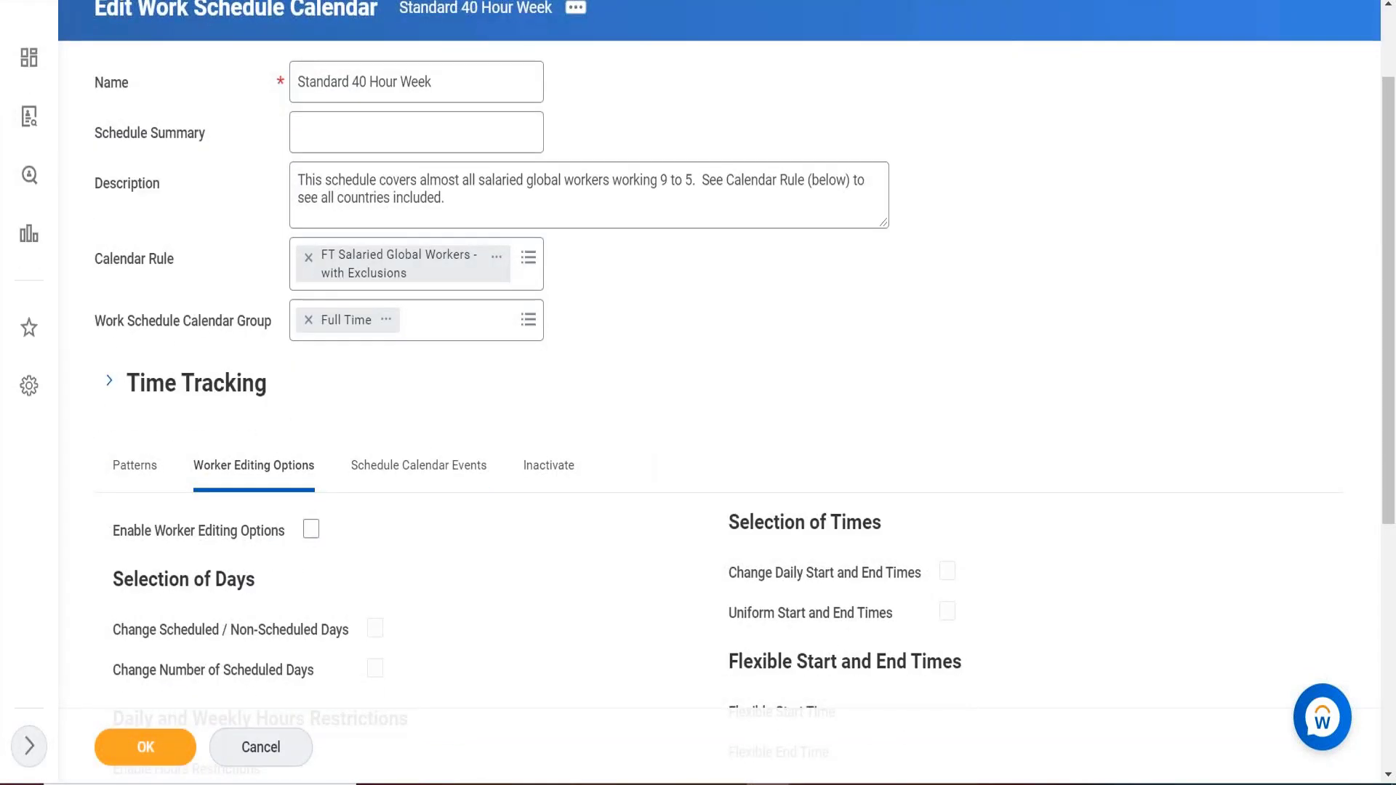
# Enable worker editing options and daily/weekly hours restrictions, leaving all hour limits at 0.
pyautogui.click(311, 529)
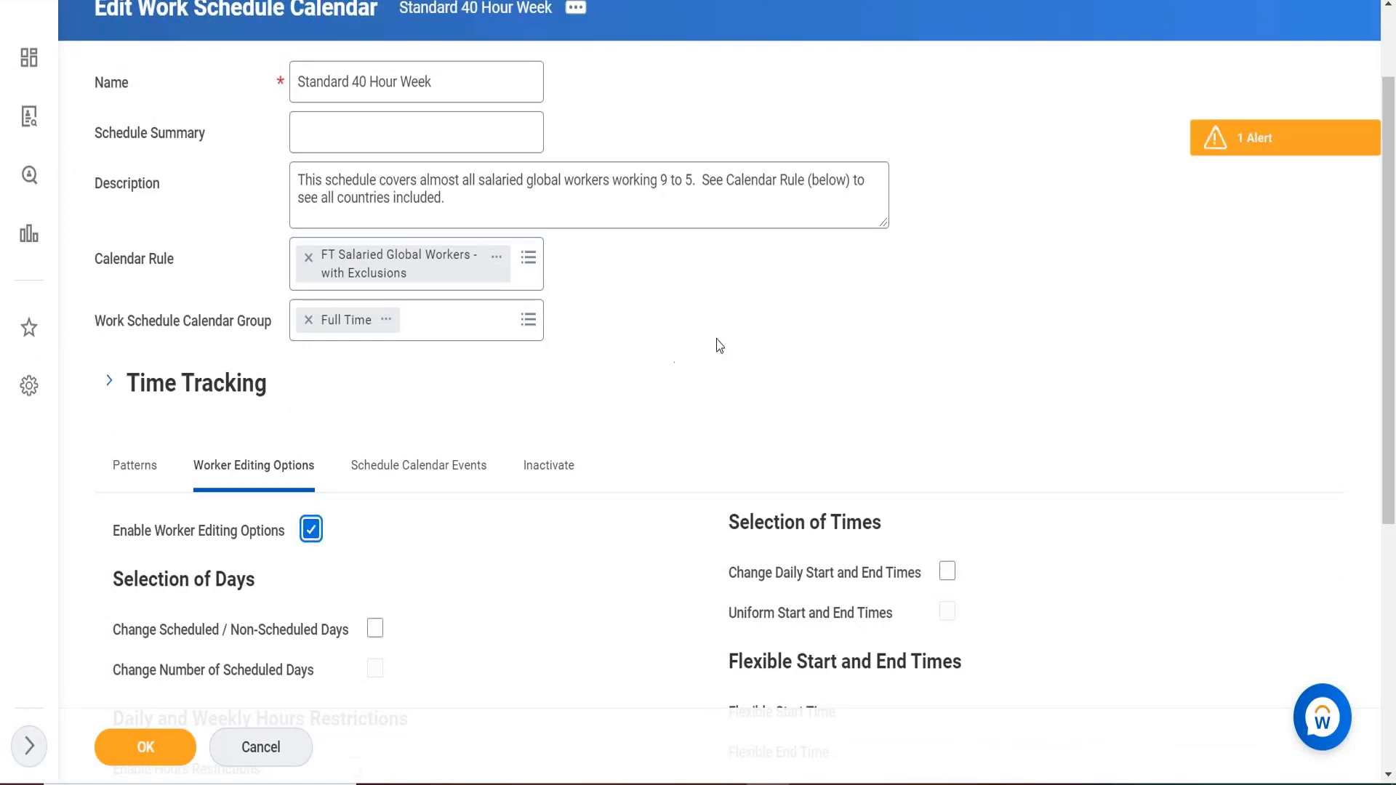
pyautogui.scroll(-1, 718, 346)
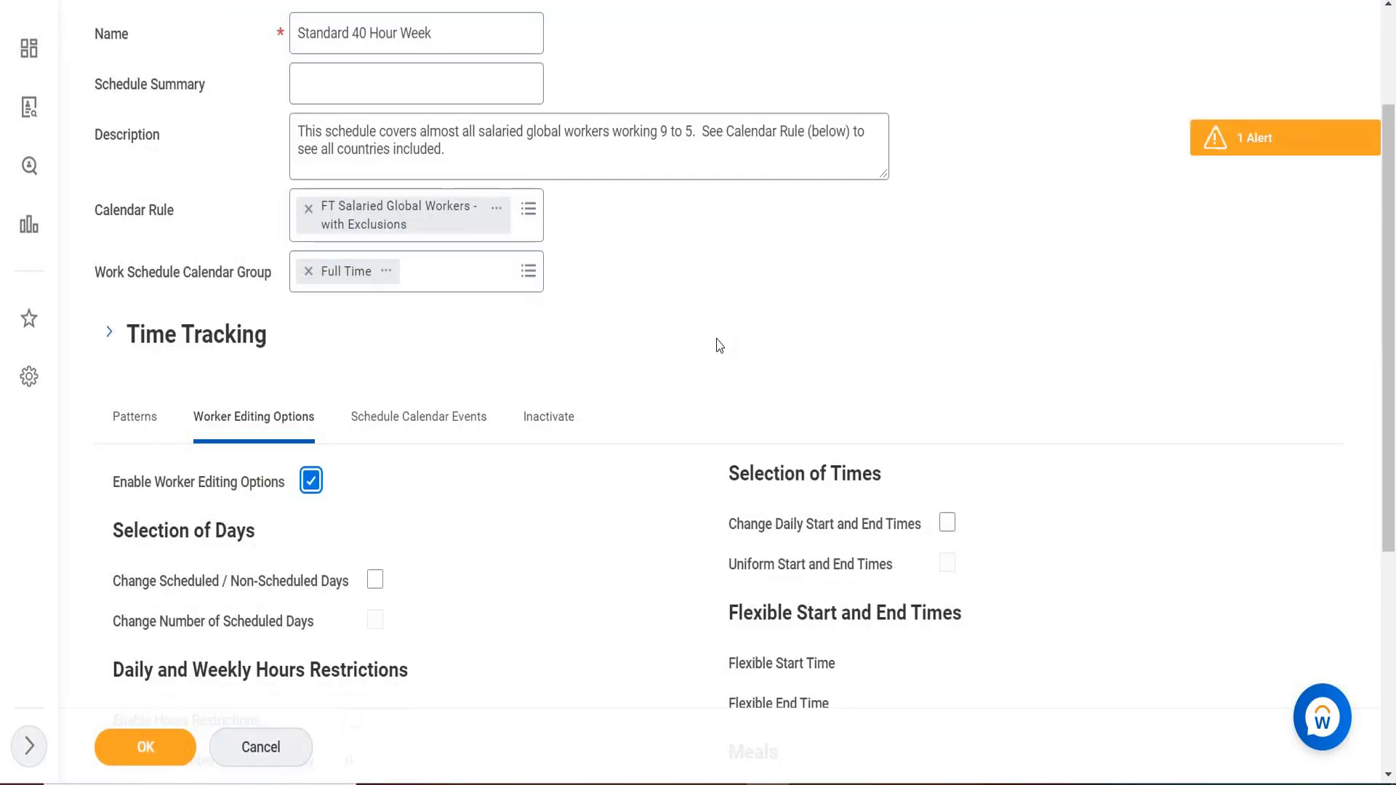
pyautogui.scroll(-1, 713, 346)
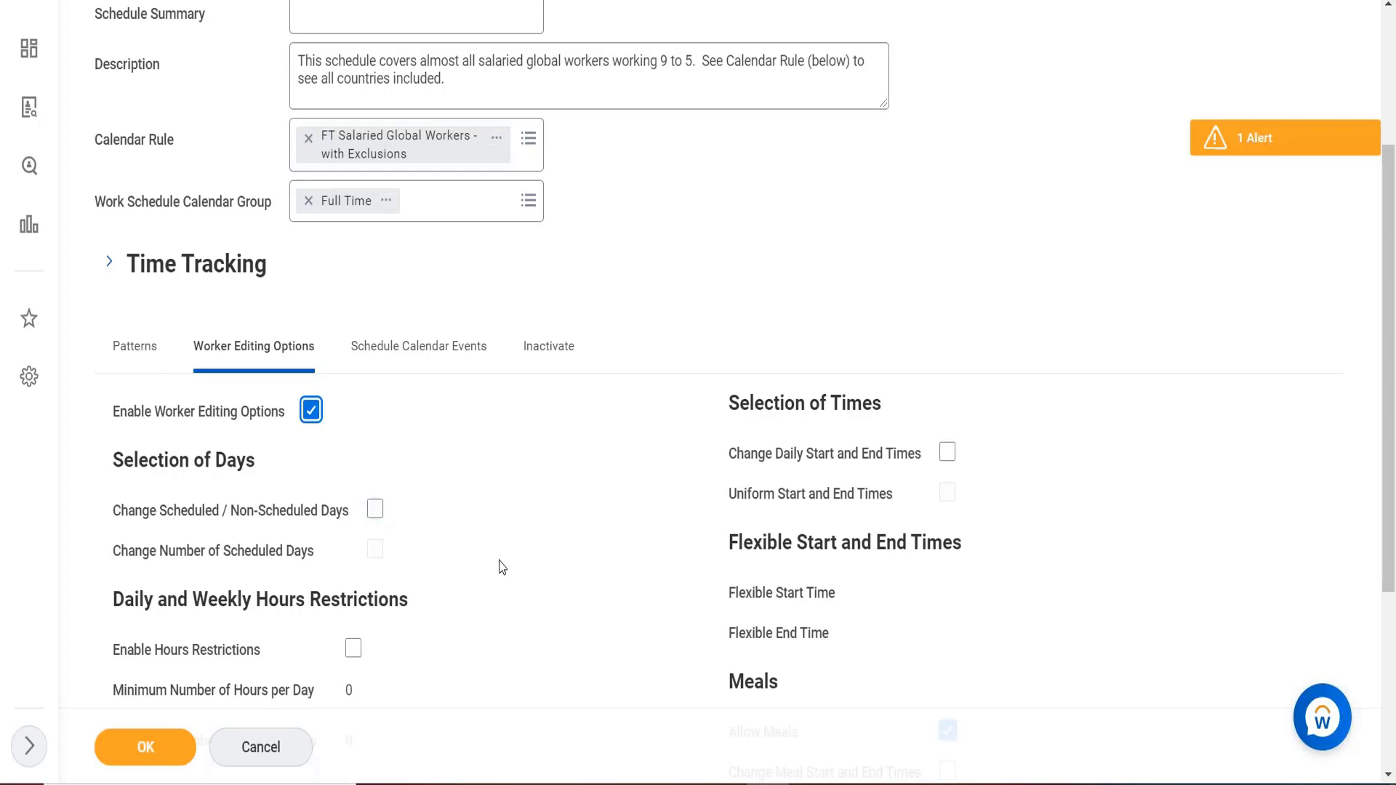
pyautogui.scroll(-1, 505, 589)
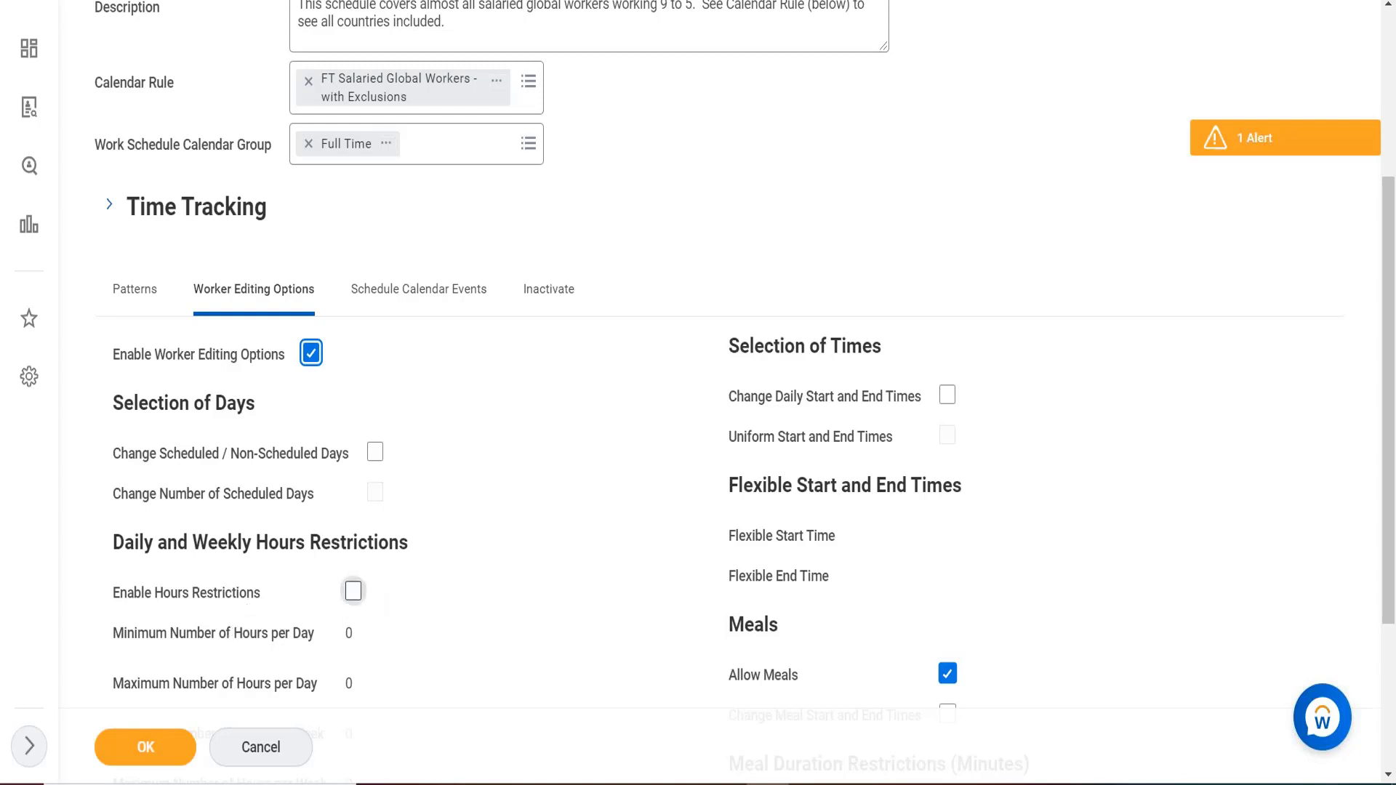
pyautogui.click(354, 592)
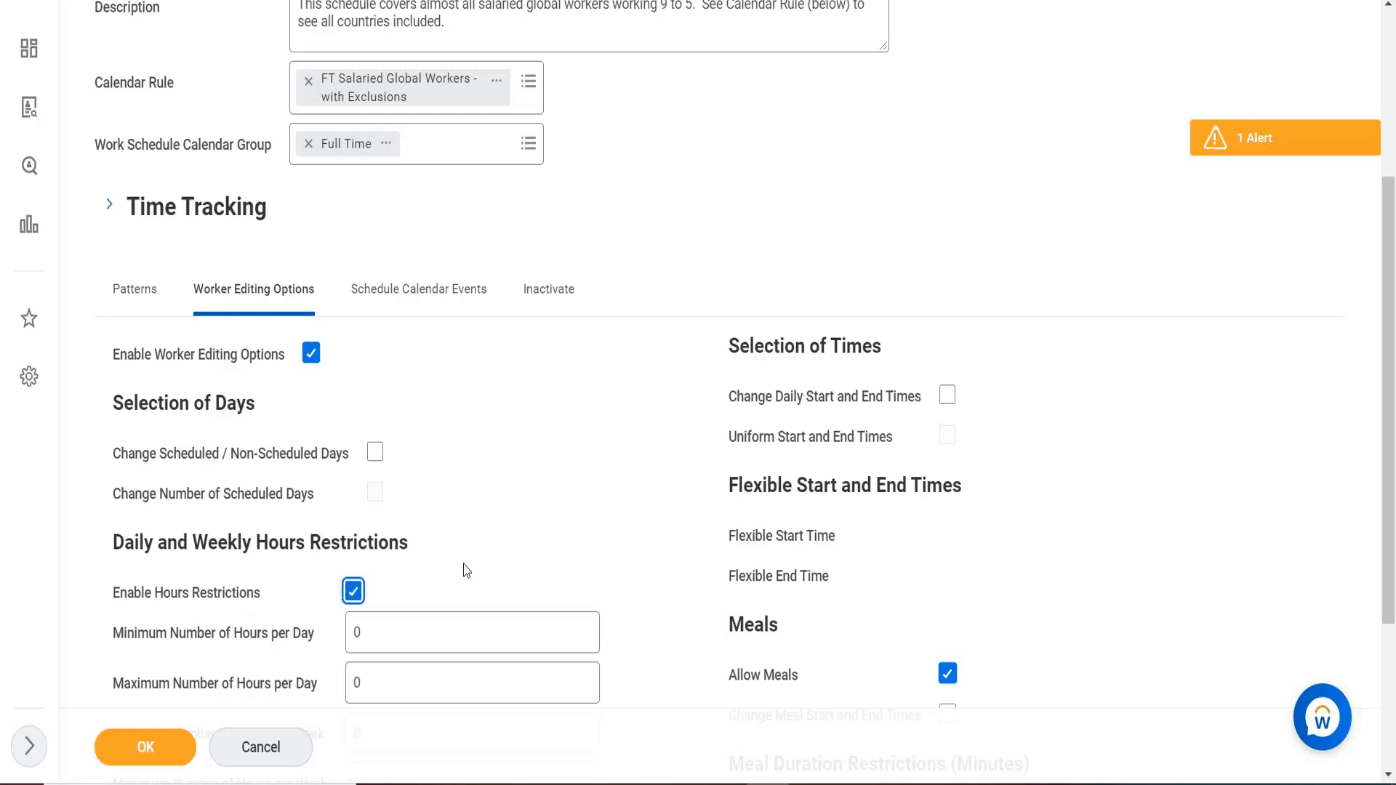
pyautogui.scroll(-1, 466, 571)
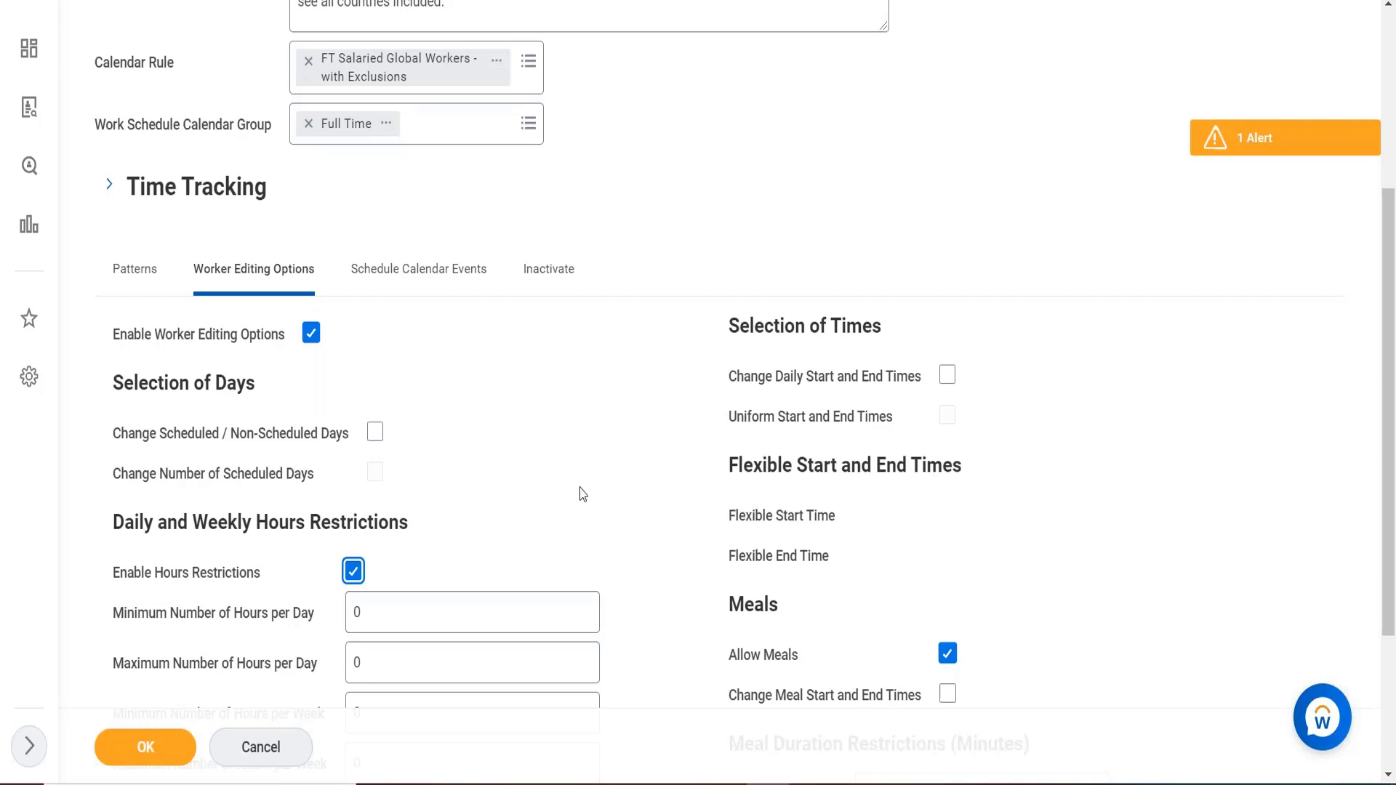
pyautogui.scroll(-1, 582, 494)
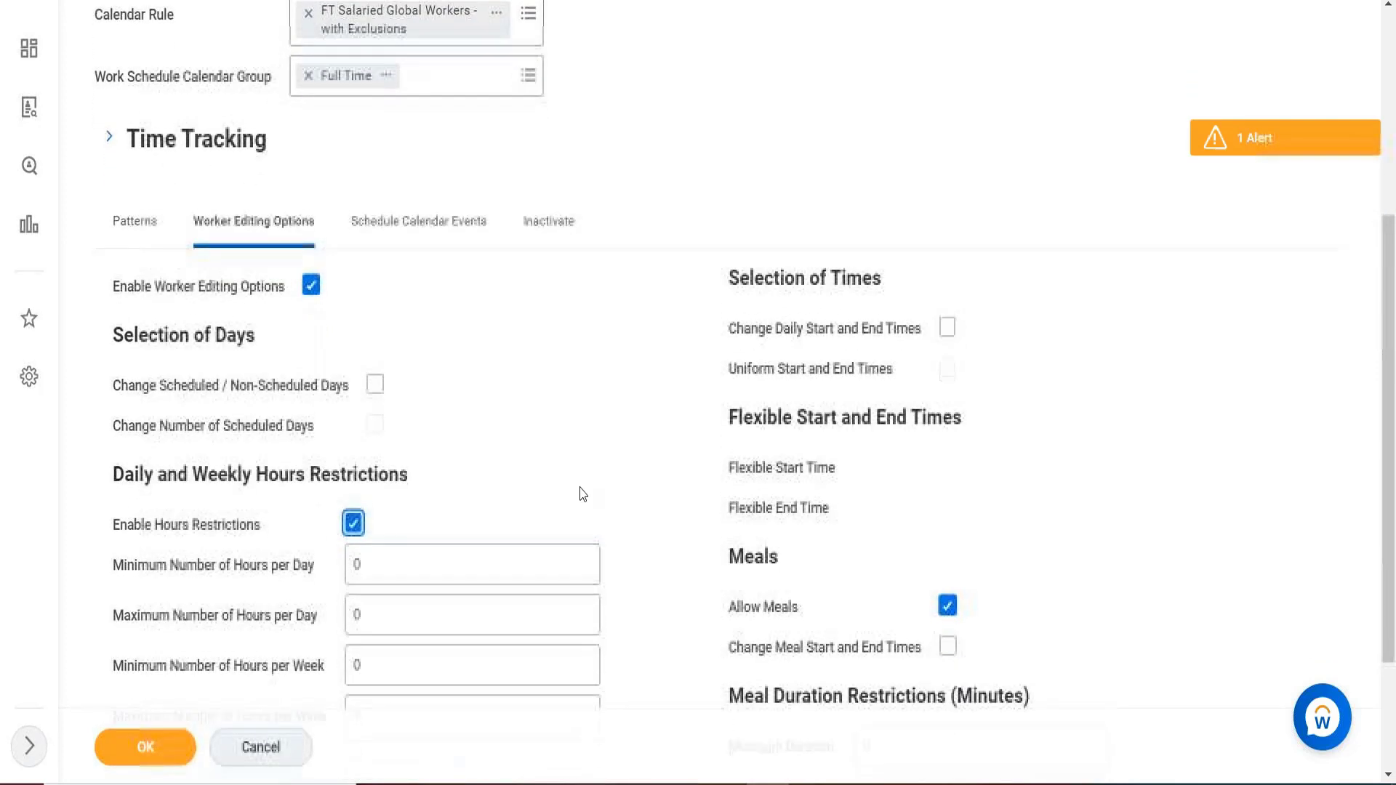
pyautogui.scroll(-2, 583, 494)
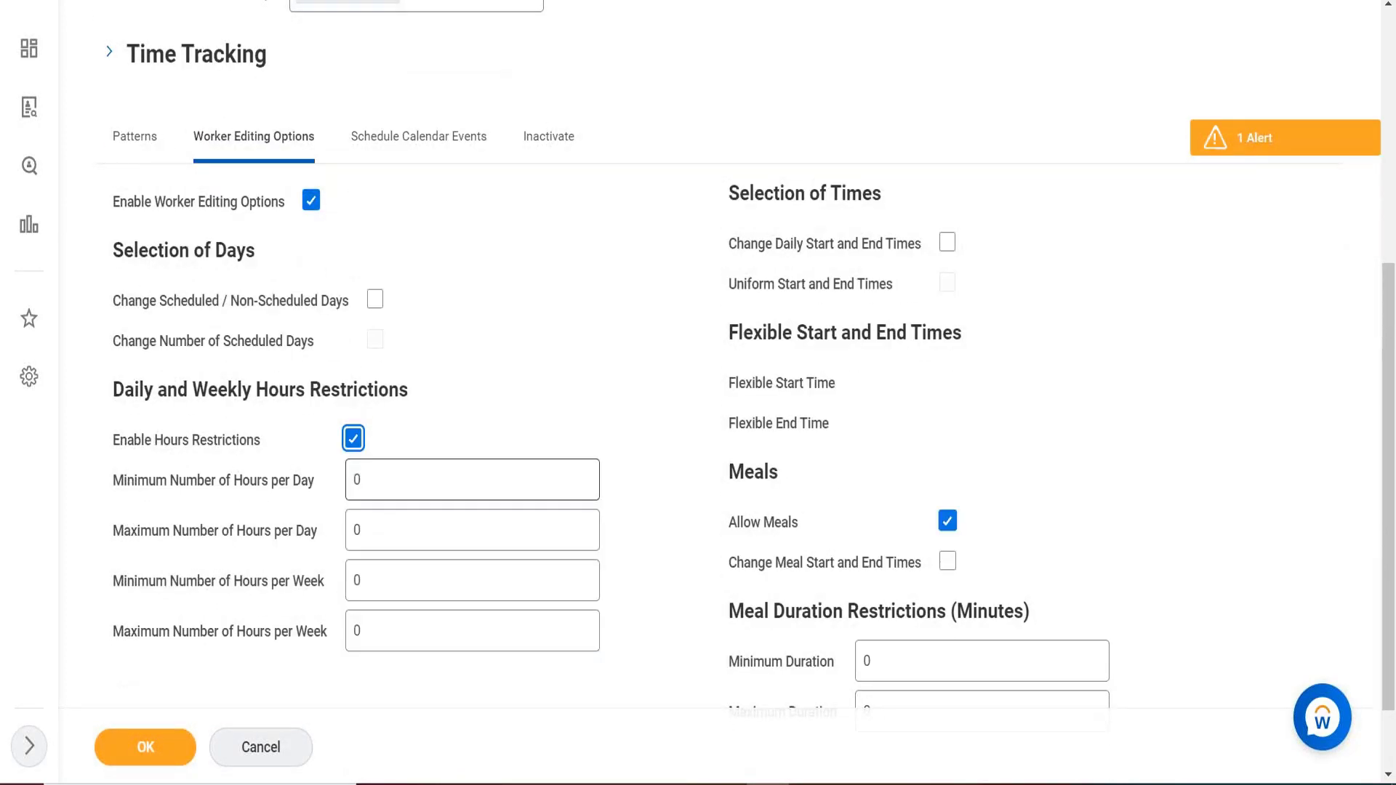
pyautogui.press('XF86AudioLowerVolume')
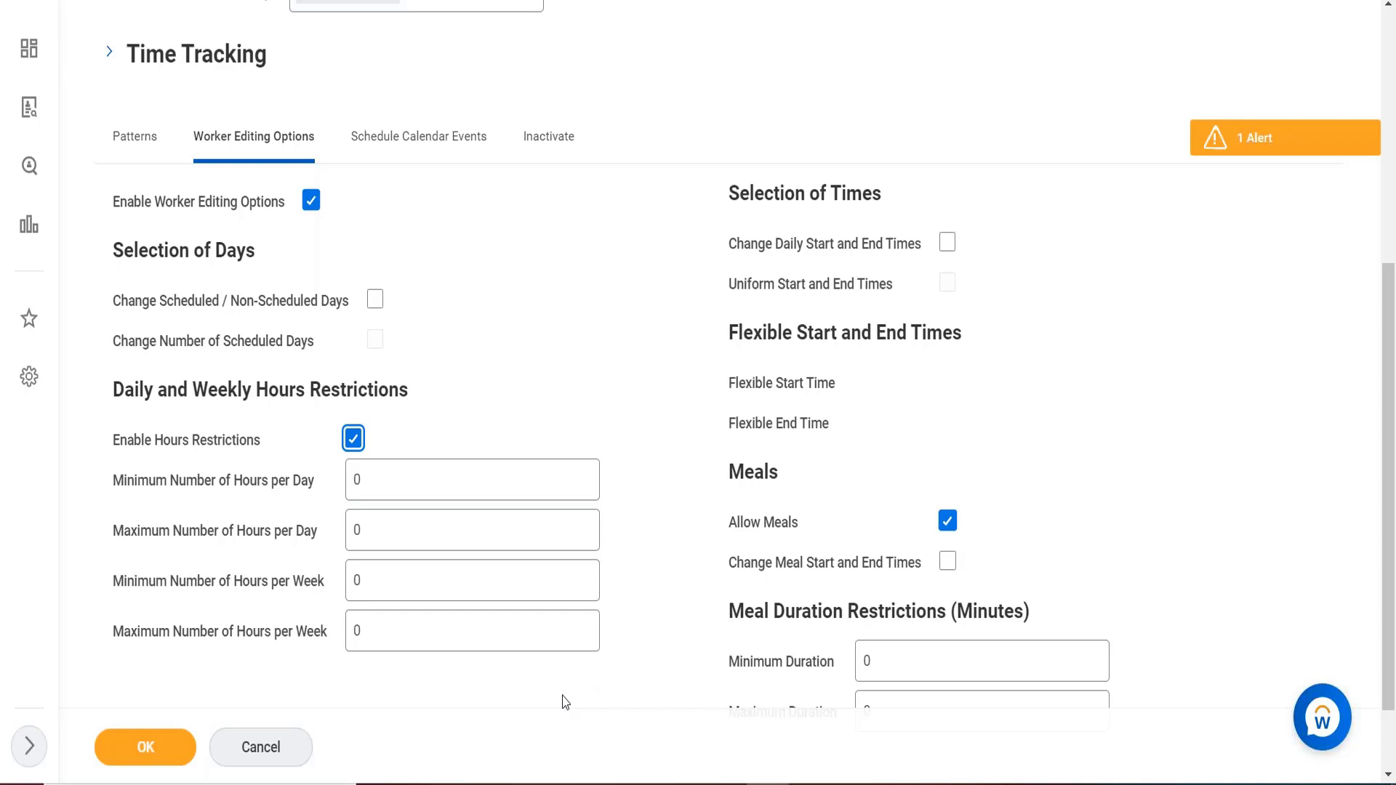
# Allow workers to change their daily start/end times and meal start/end times.
pyautogui.click(946, 242)
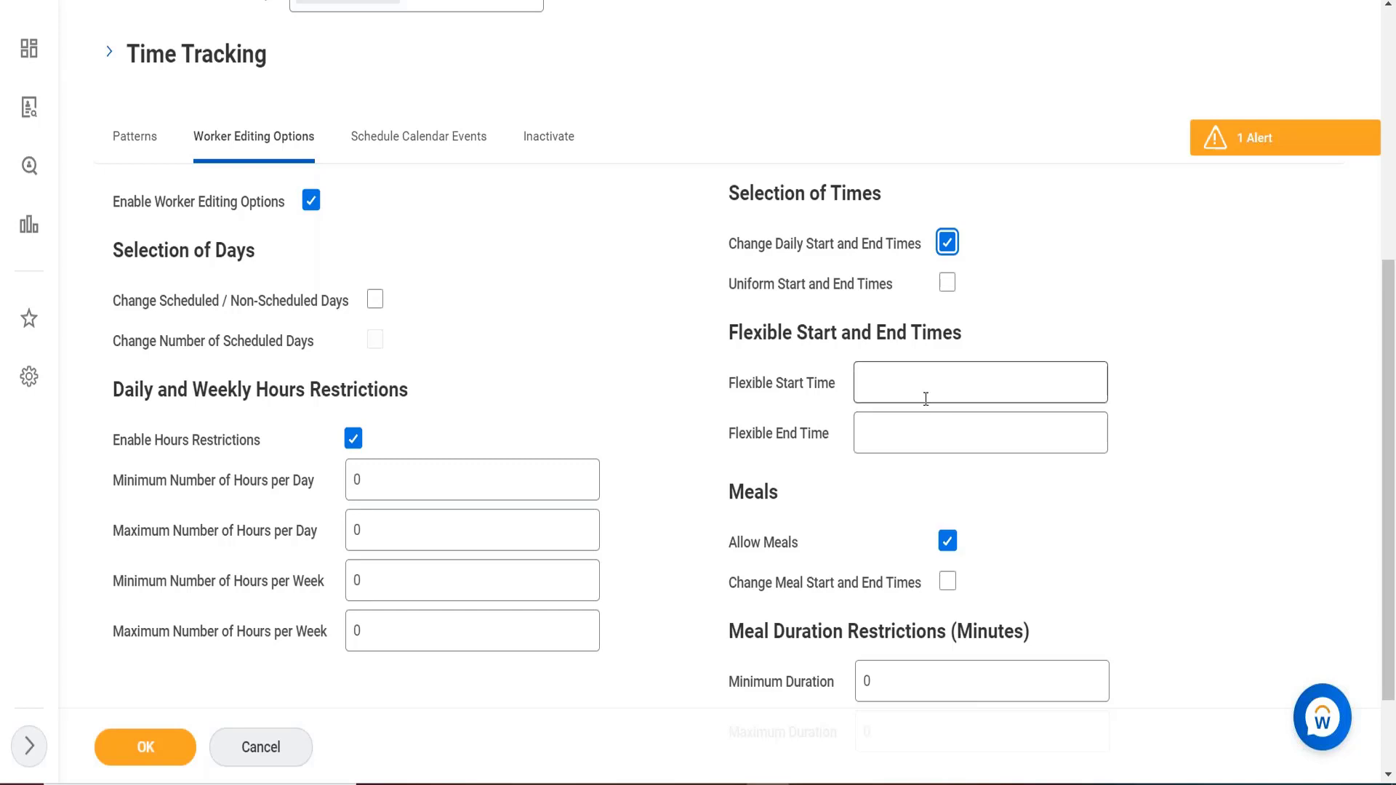
pyautogui.click(945, 583)
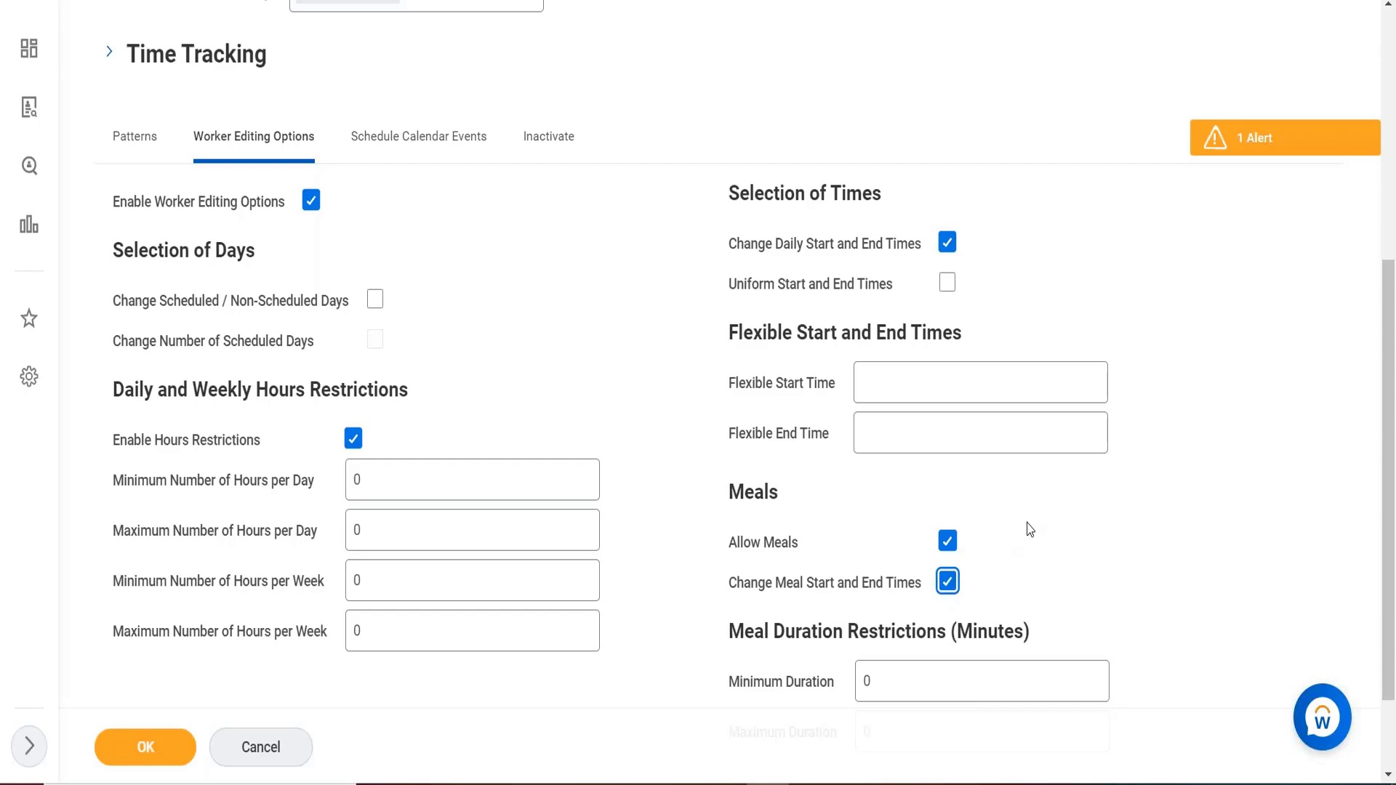
pyautogui.scroll(-1, 1029, 529)
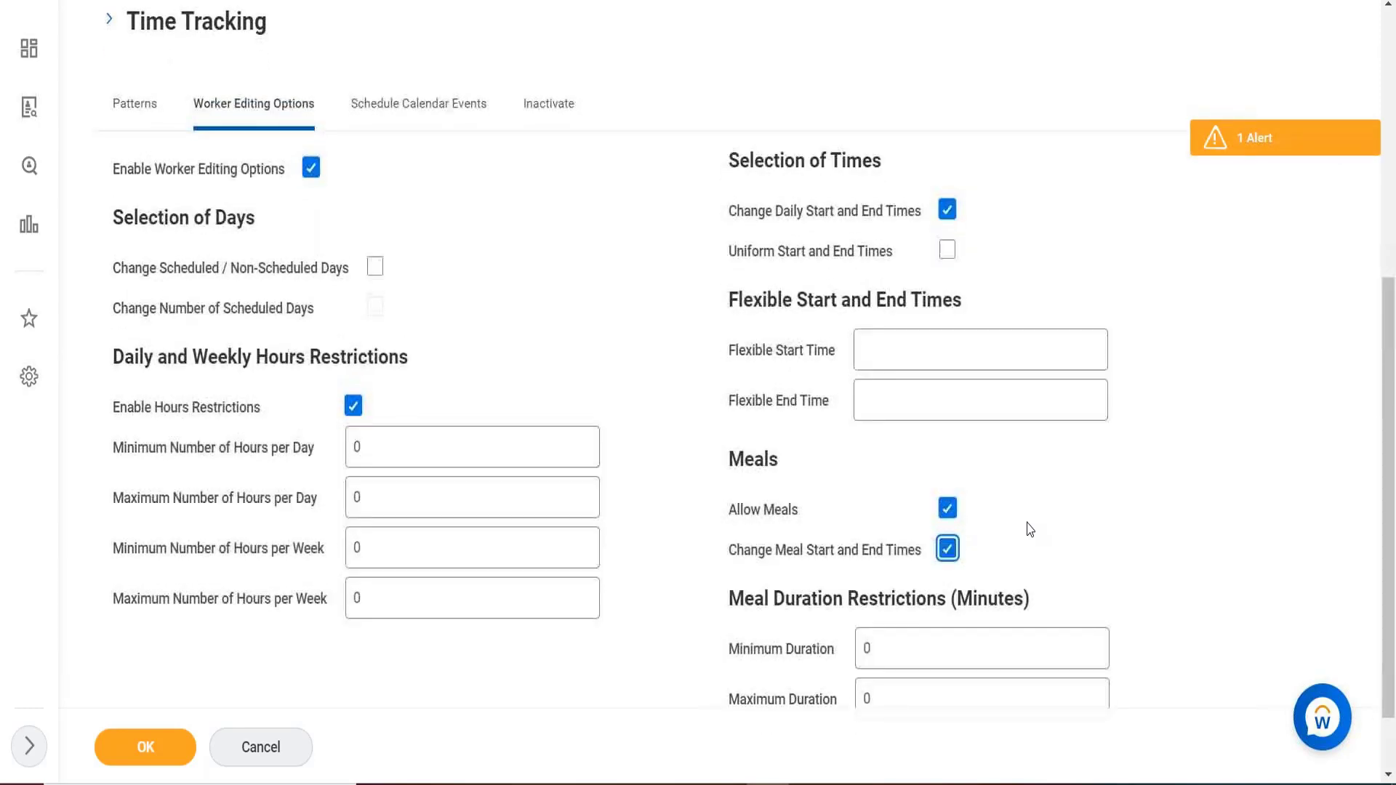
pyautogui.scroll(2, 1029, 530)
pyautogui.scroll(-1, 1030, 529)
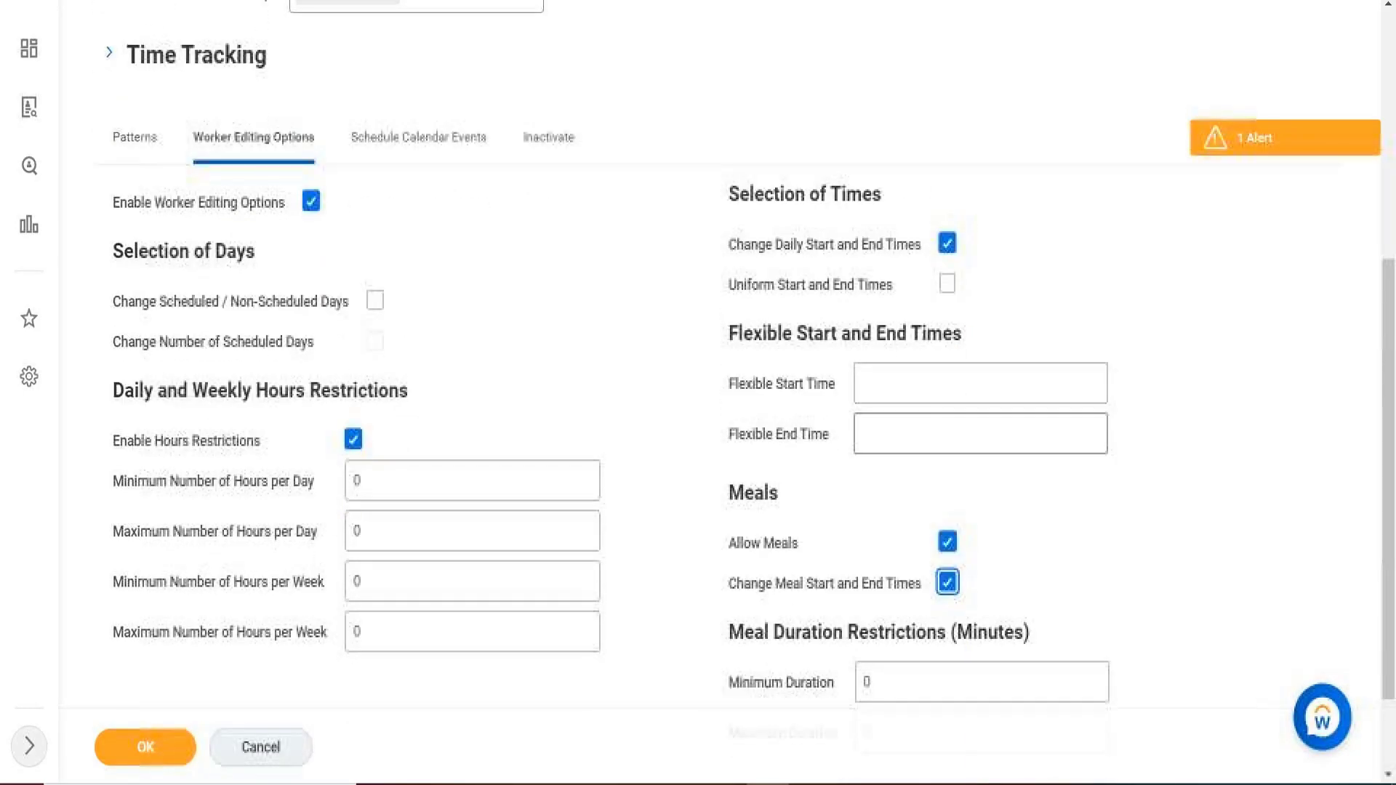
pyautogui.scroll(-2, 969, 701)
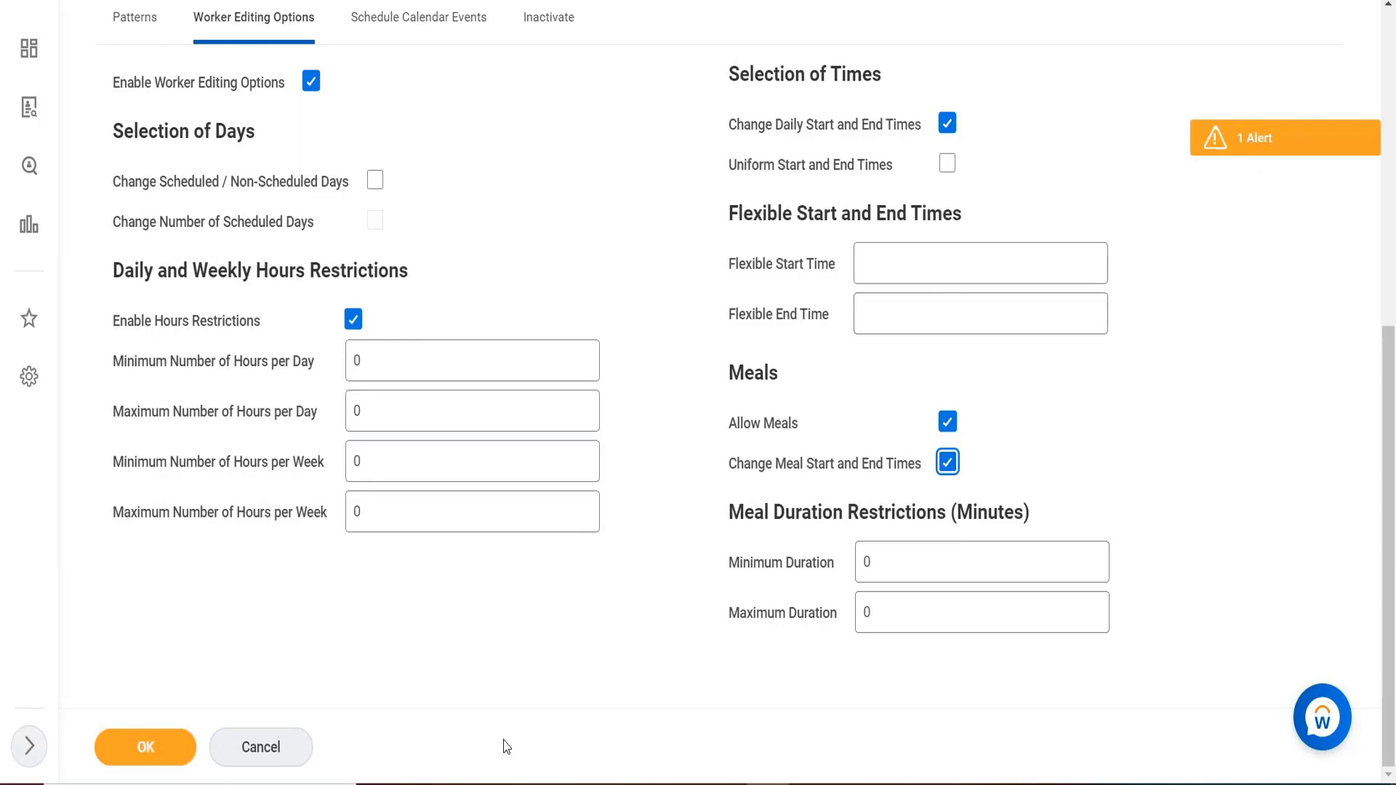
# Uncheck Enable Worker Editing Options so every editing option is cleared again.
pyautogui.click(311, 82)
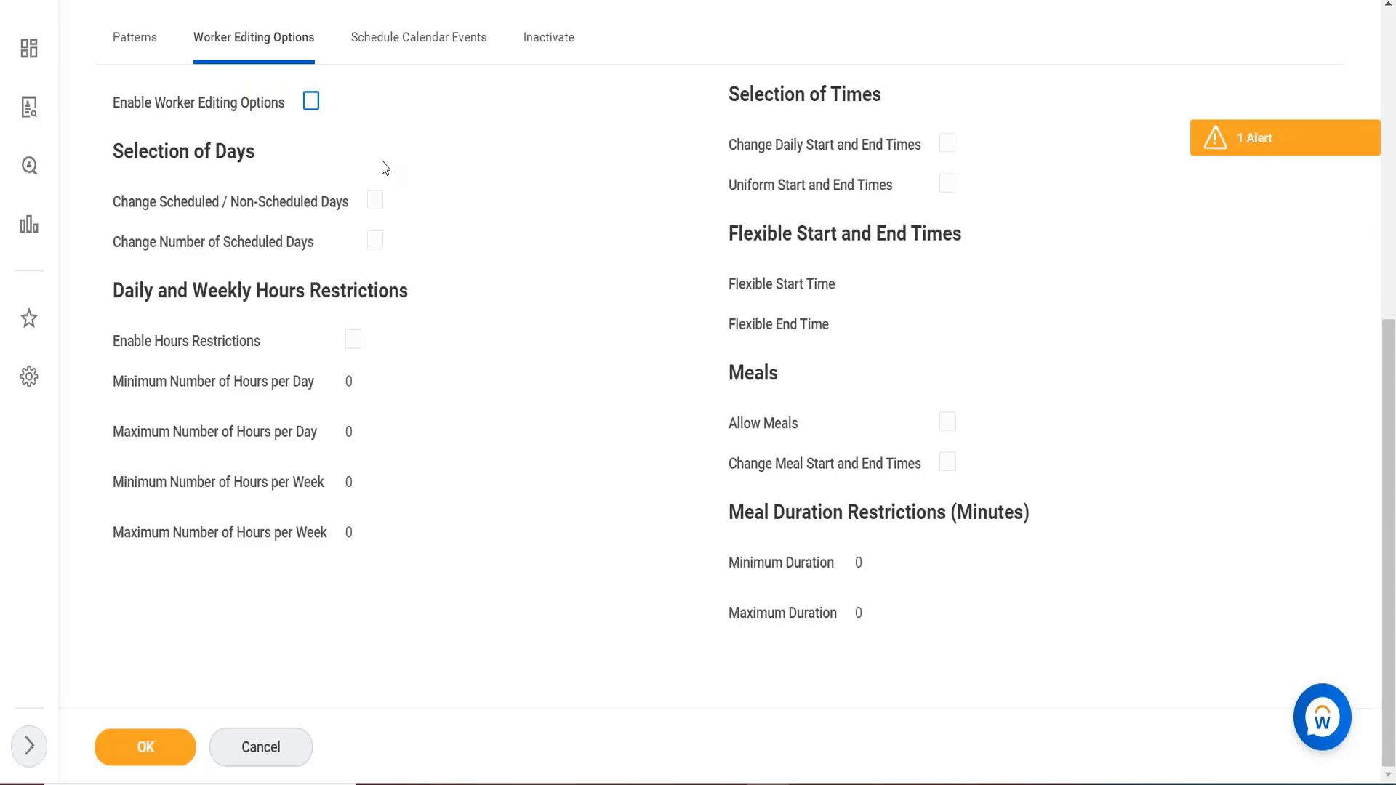
pyautogui.moveTo(382, 161); pyautogui.dragTo(401, 56)
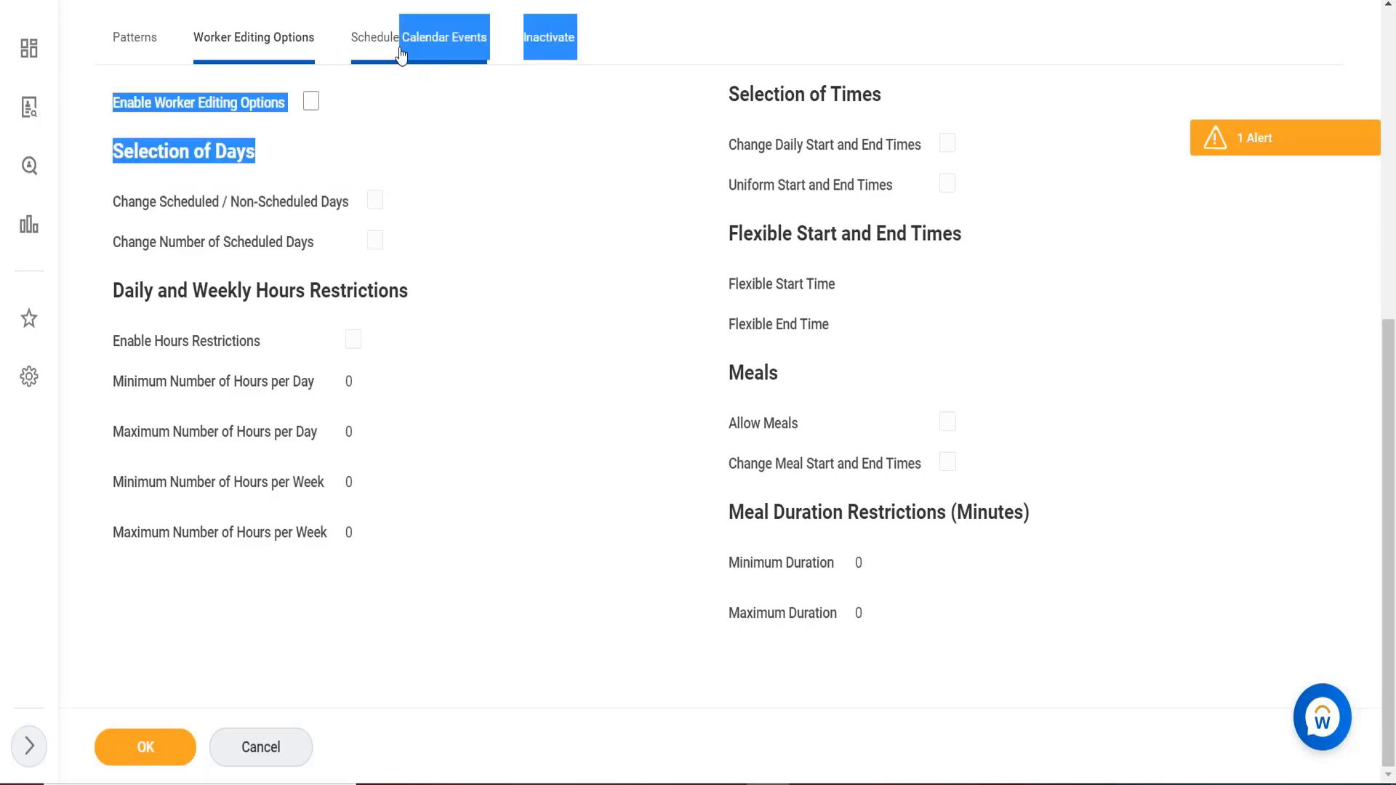
# Review the calendar events and schedule pattern tabs, then cancel and discard the unsaved edits.
pyautogui.click(400, 55)
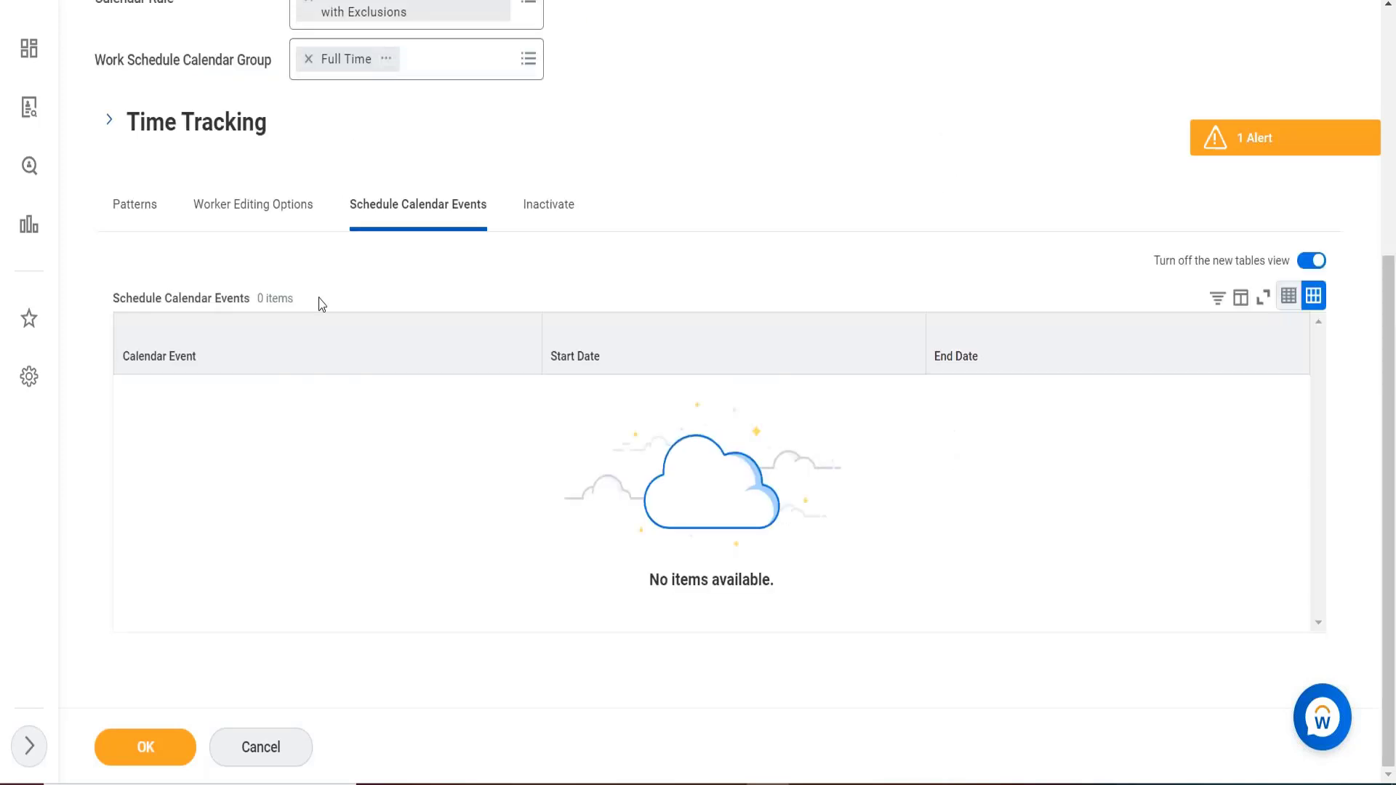
pyautogui.click(262, 205)
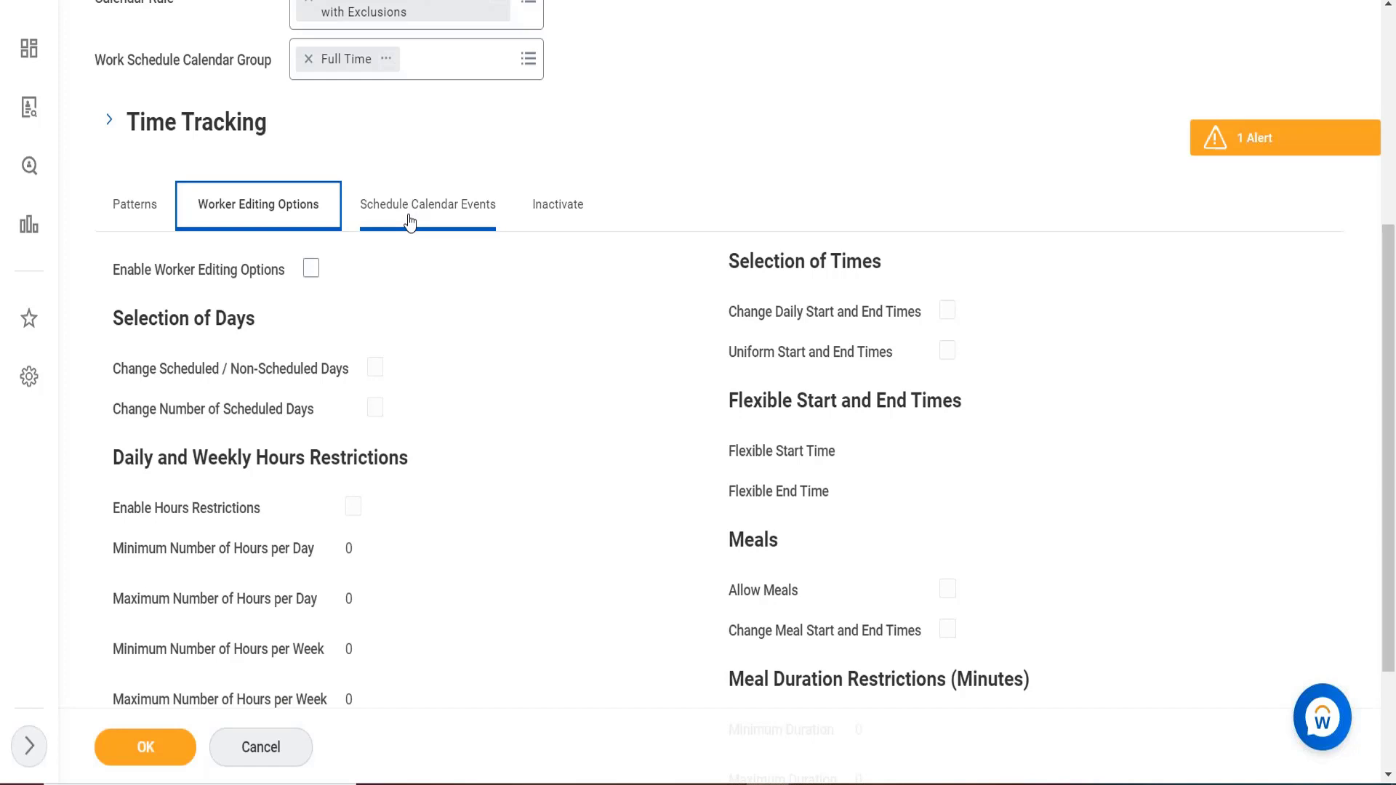
pyautogui.click(411, 221)
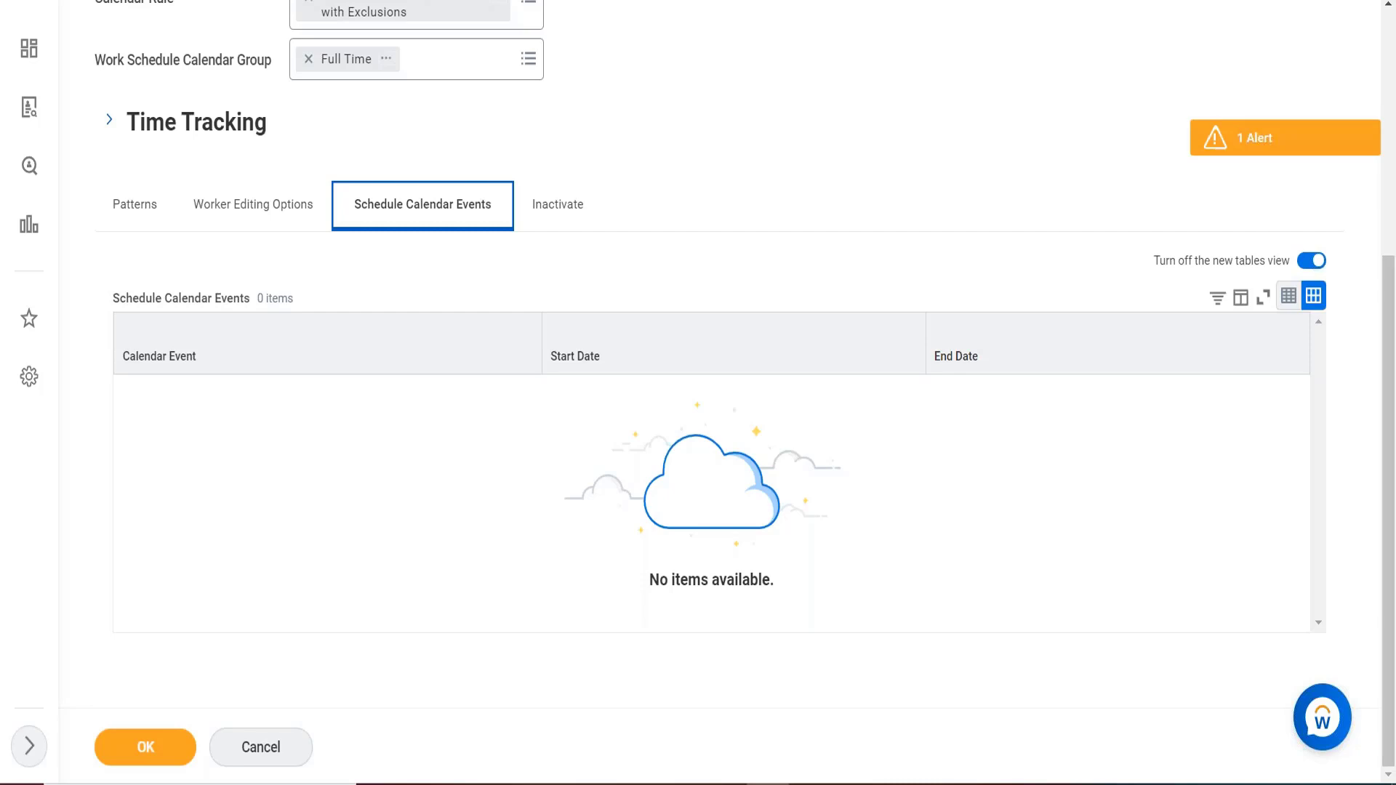
pyautogui.rightClick(281, 410)
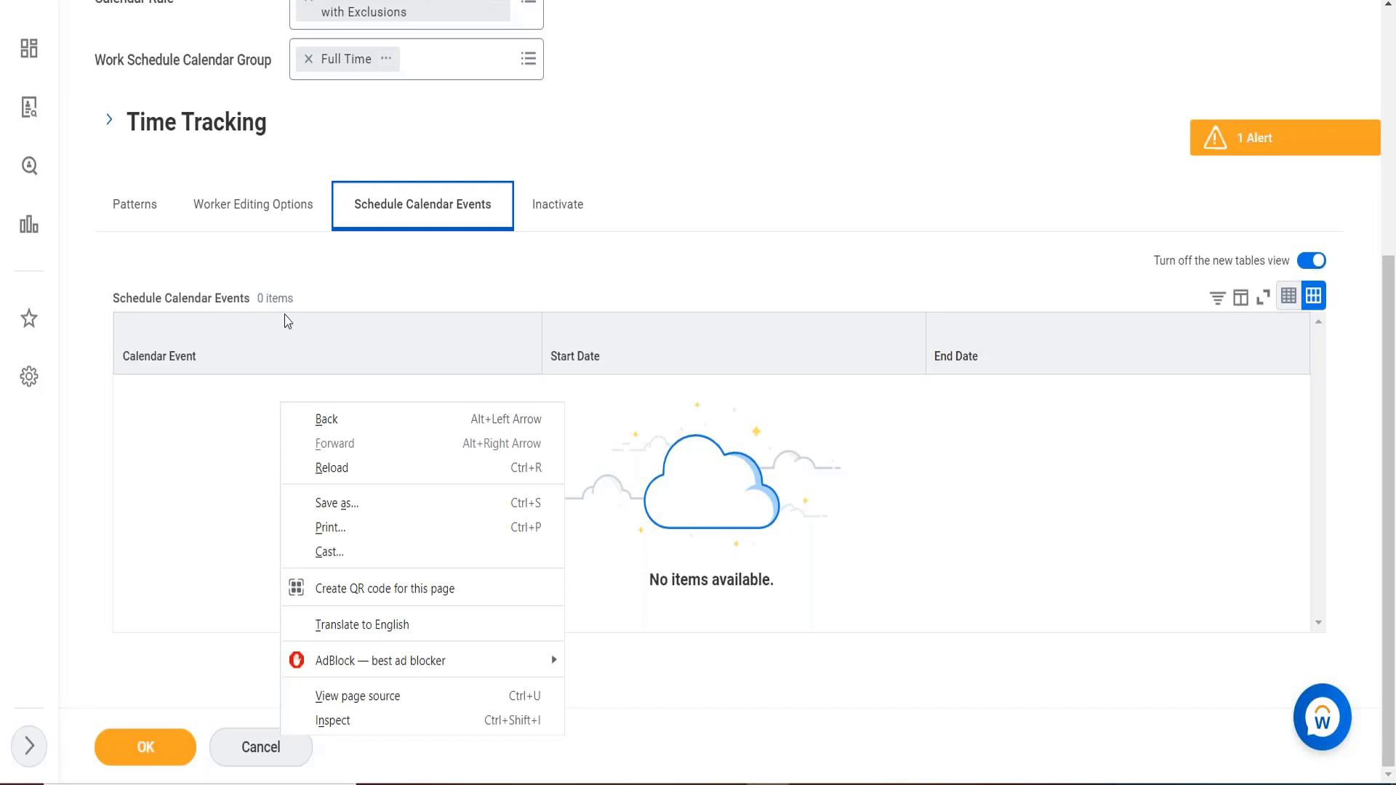
pyautogui.click(143, 219)
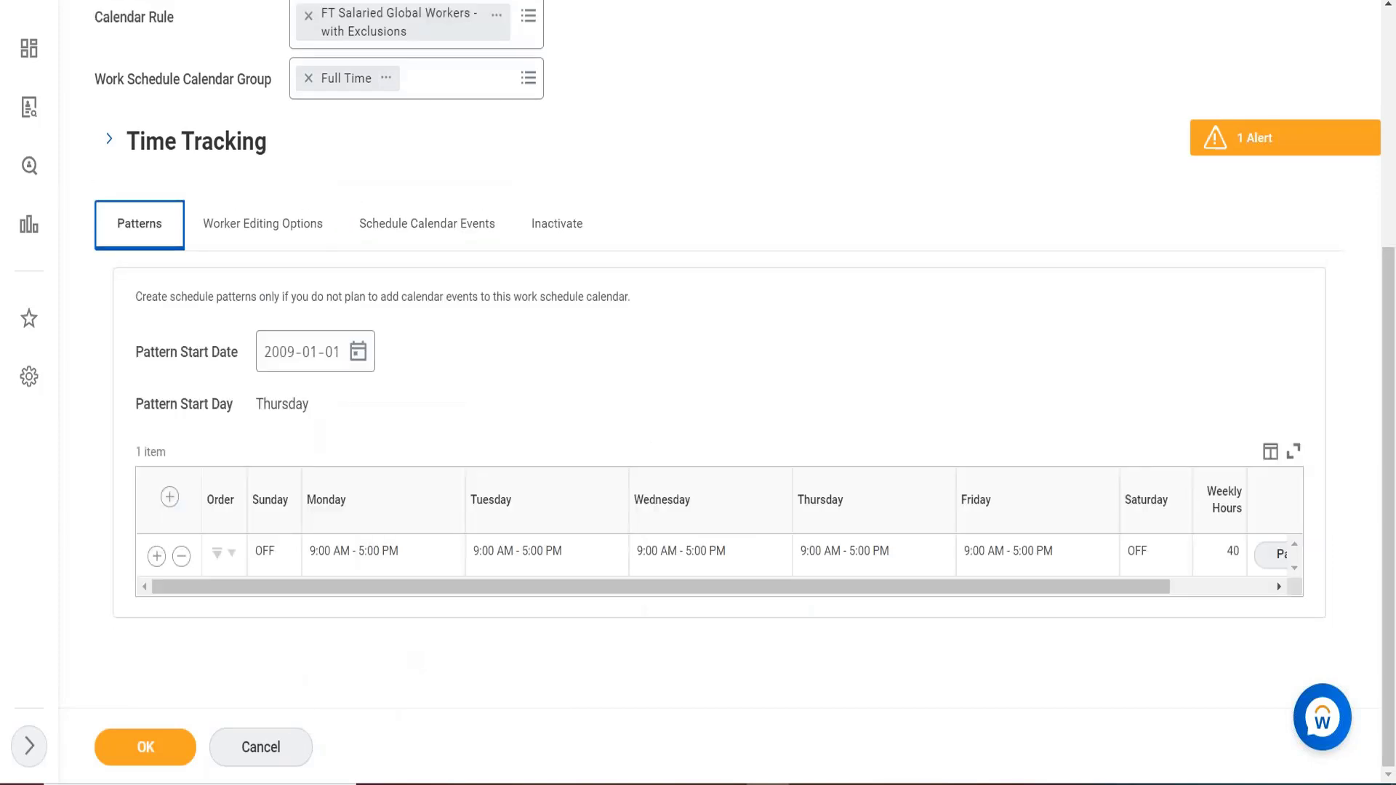
pyautogui.click(233, 749)
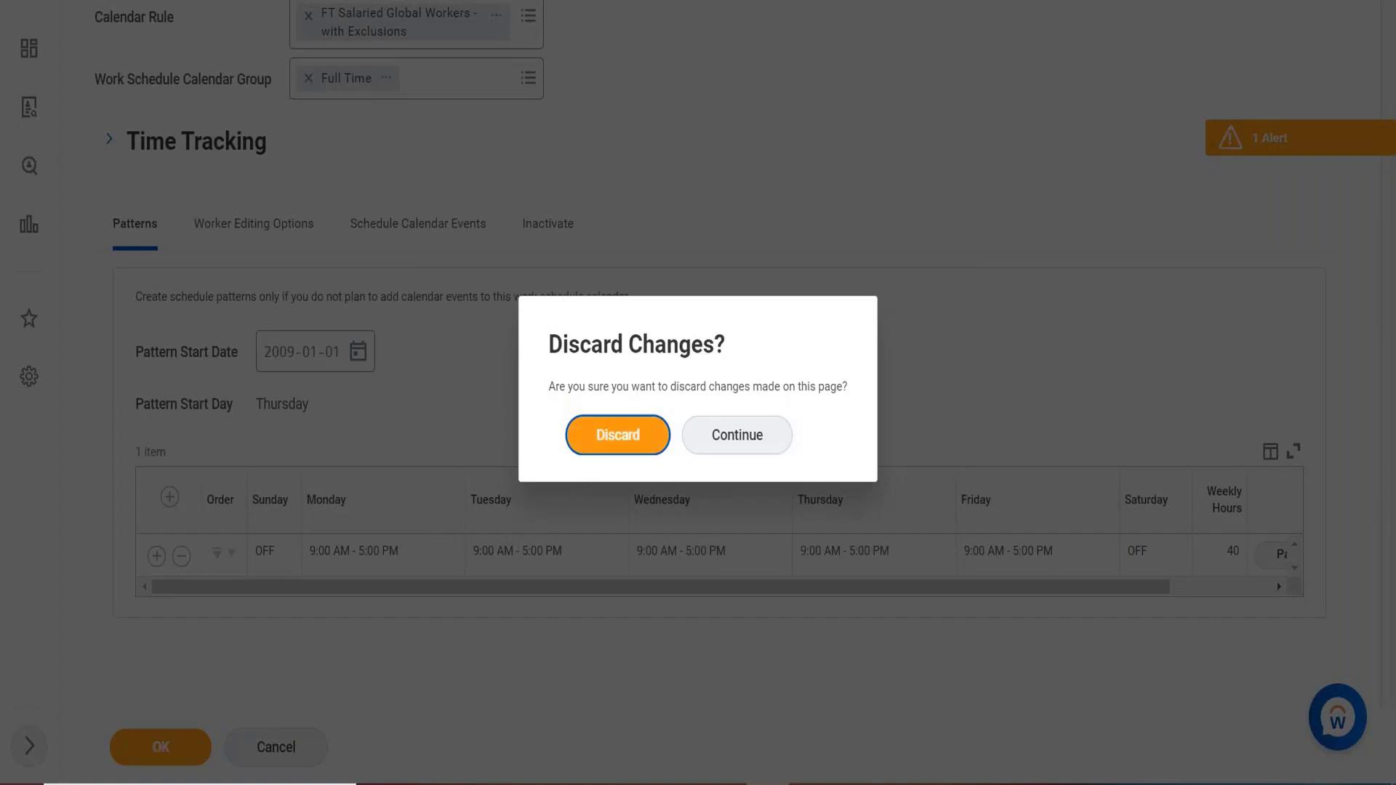
pyautogui.click(618, 434)
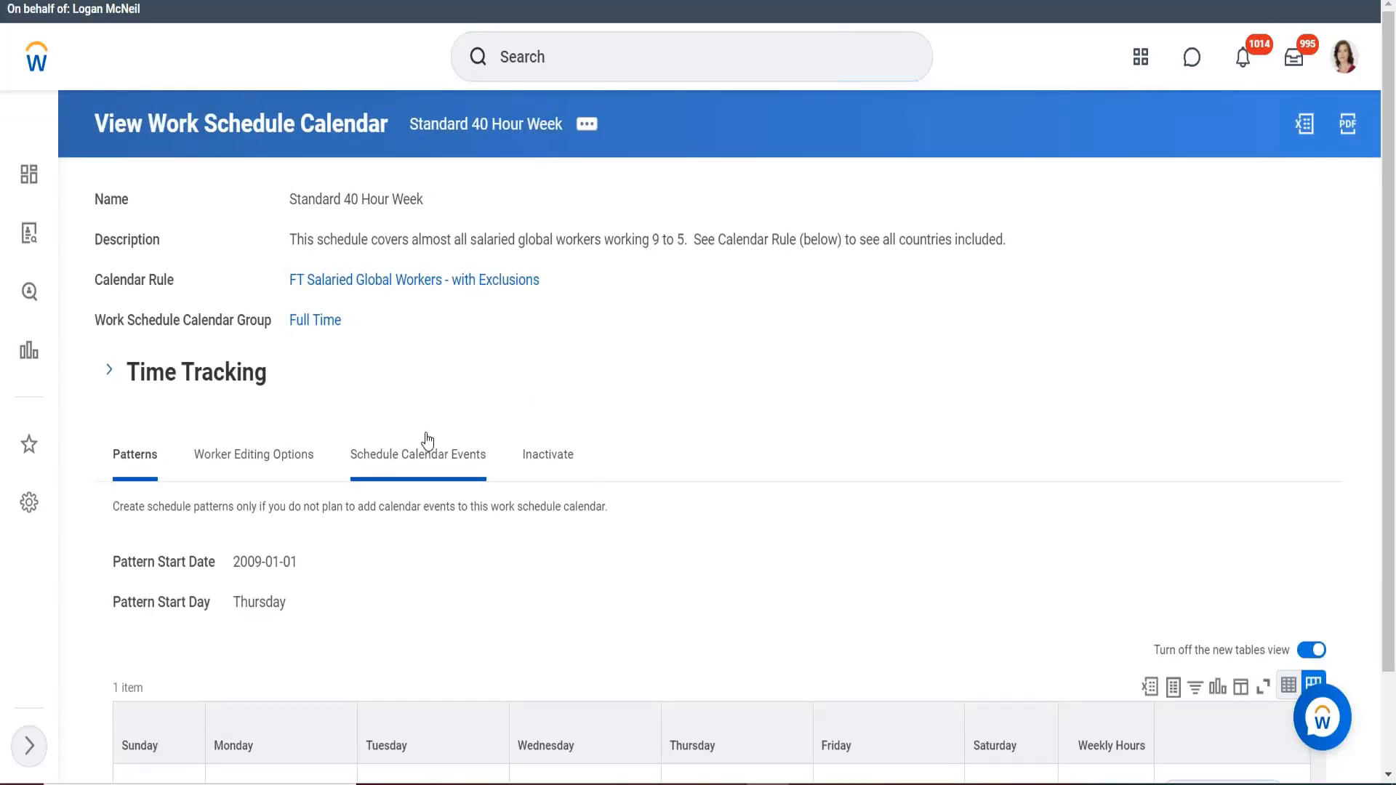
# Show the Schedule Calendar Events tab, listing 0 events for Standard 40 Hour Week.
pyautogui.click(448, 461)
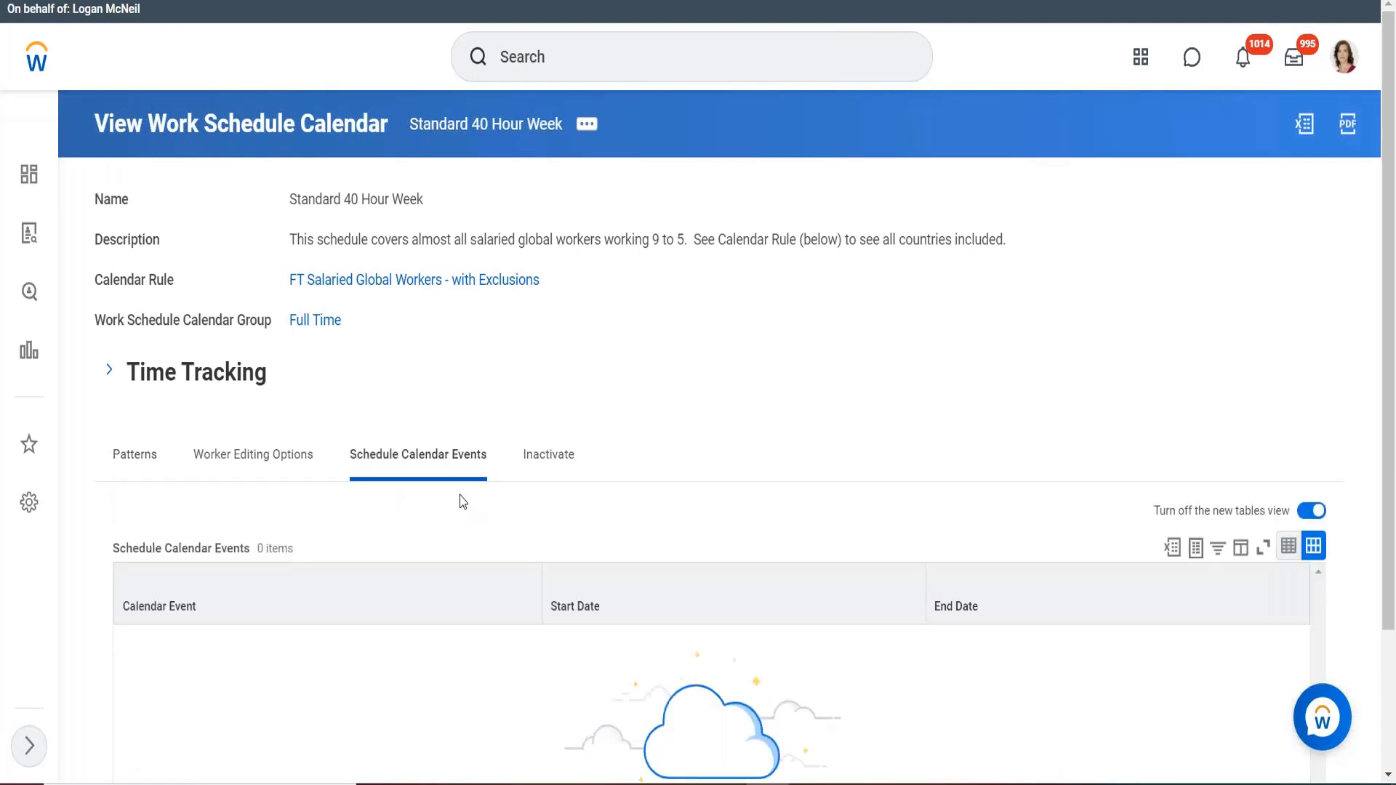
pyautogui.scroll(-1, 582, 371)
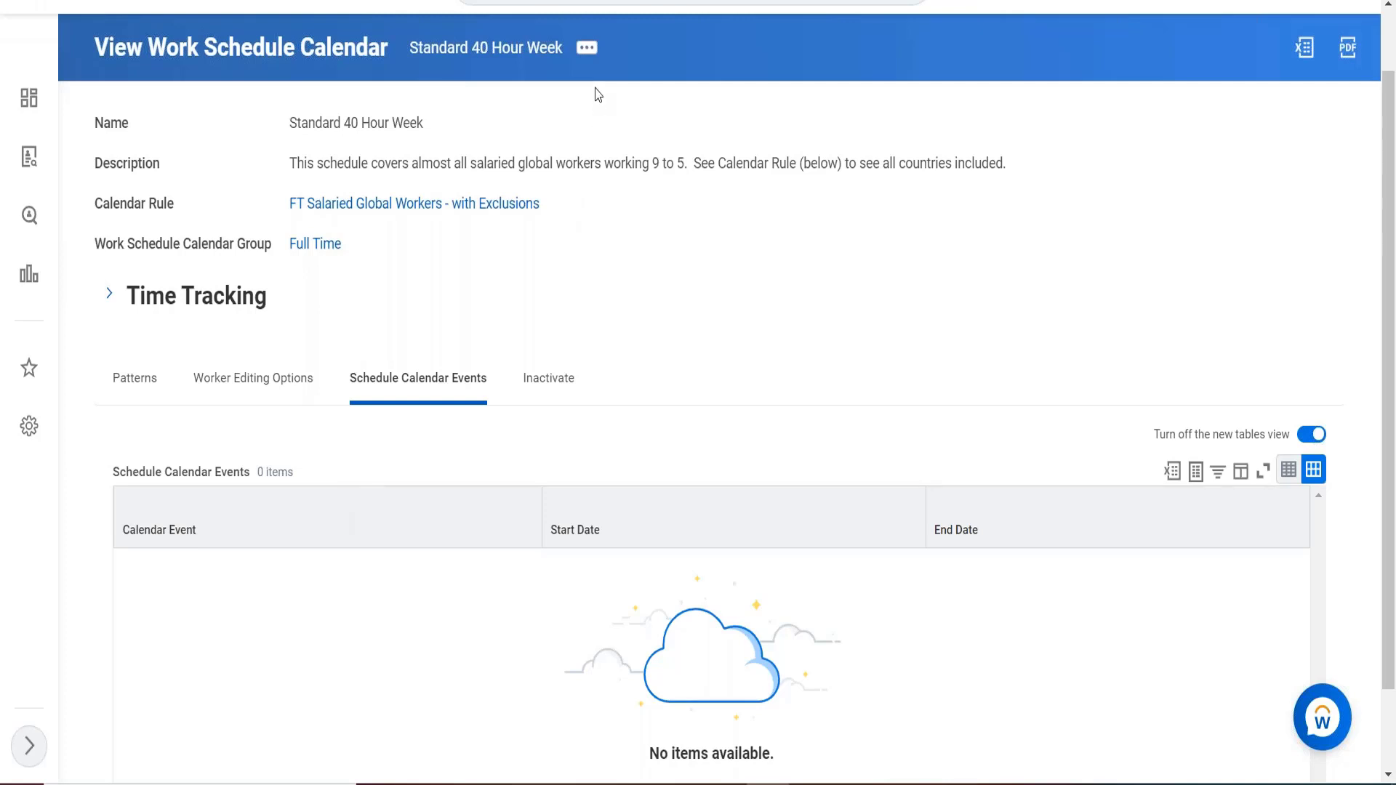
# Choose Calendar > Add Calendar Event from the Standard 40 Hour Week related actions.
pyautogui.click(586, 47)
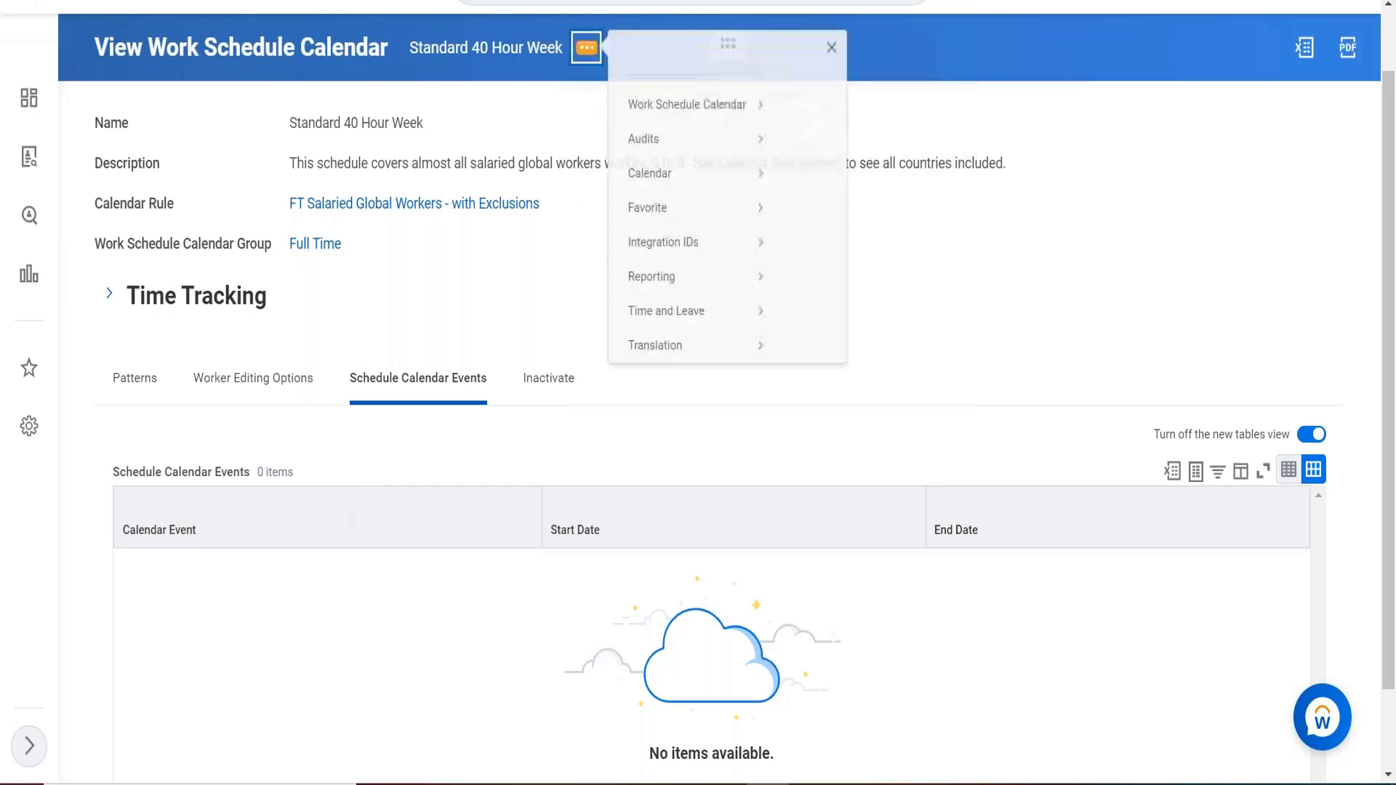
pyautogui.moveTo(654, 194)
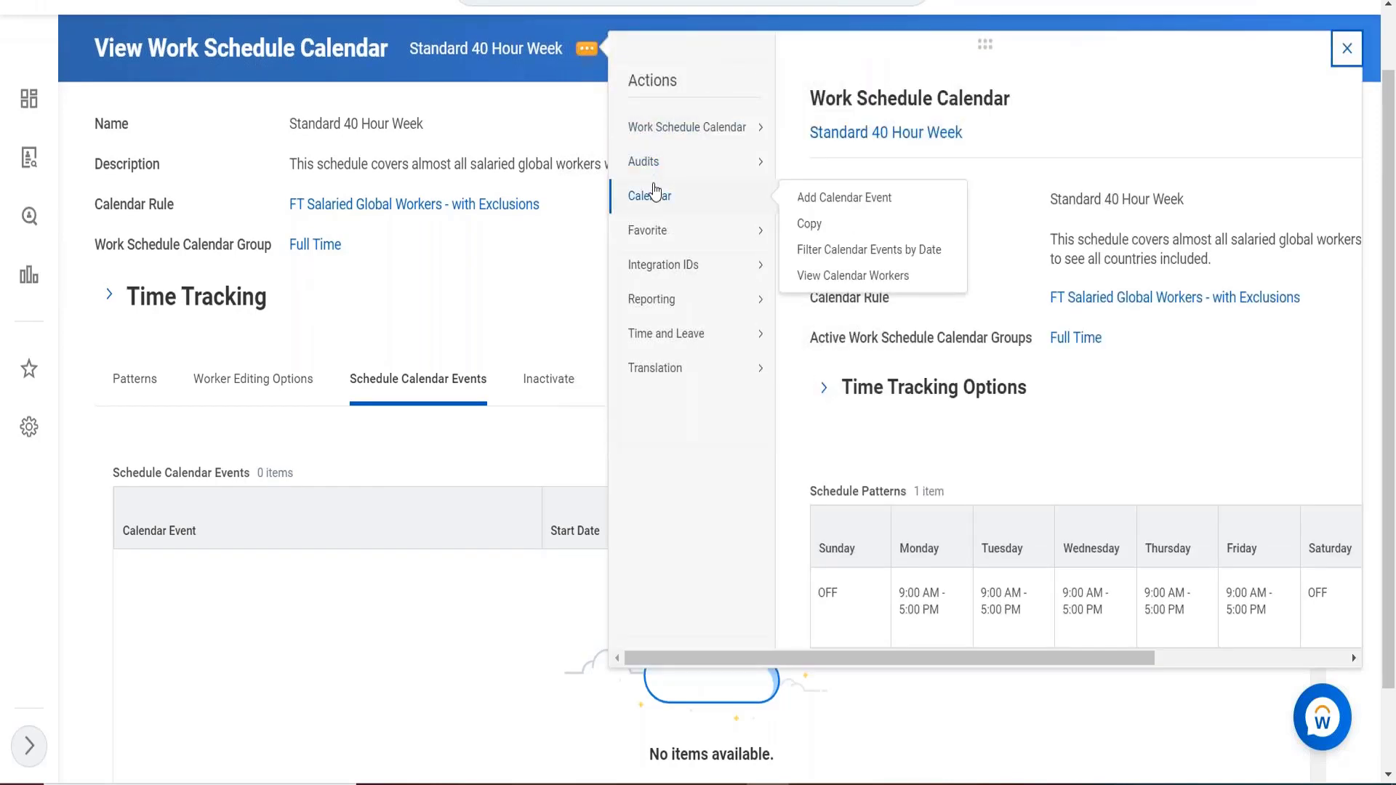
pyautogui.click(819, 207)
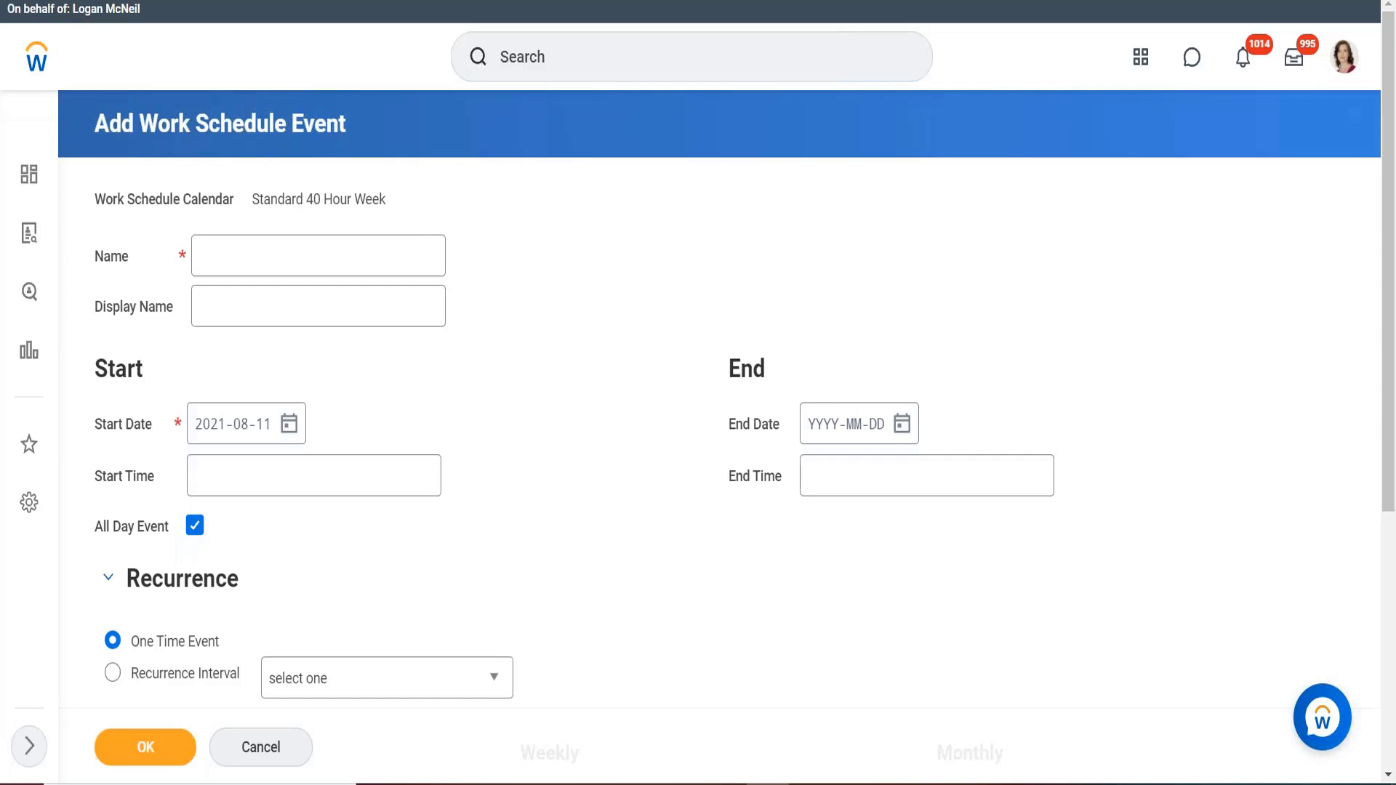
# Name the schedule event 'mf 40'.
pyautogui.click(259, 244)
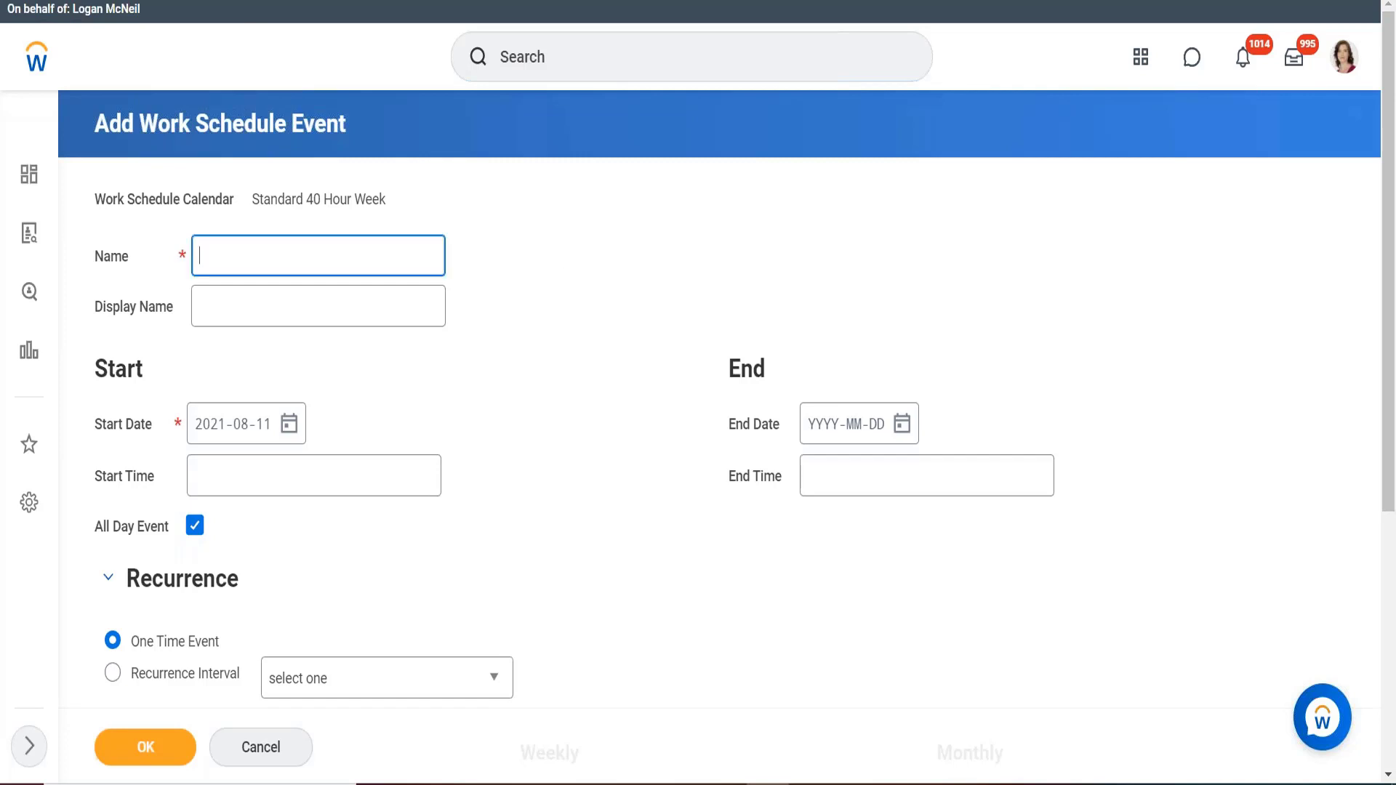
pyautogui.write('mf 4')
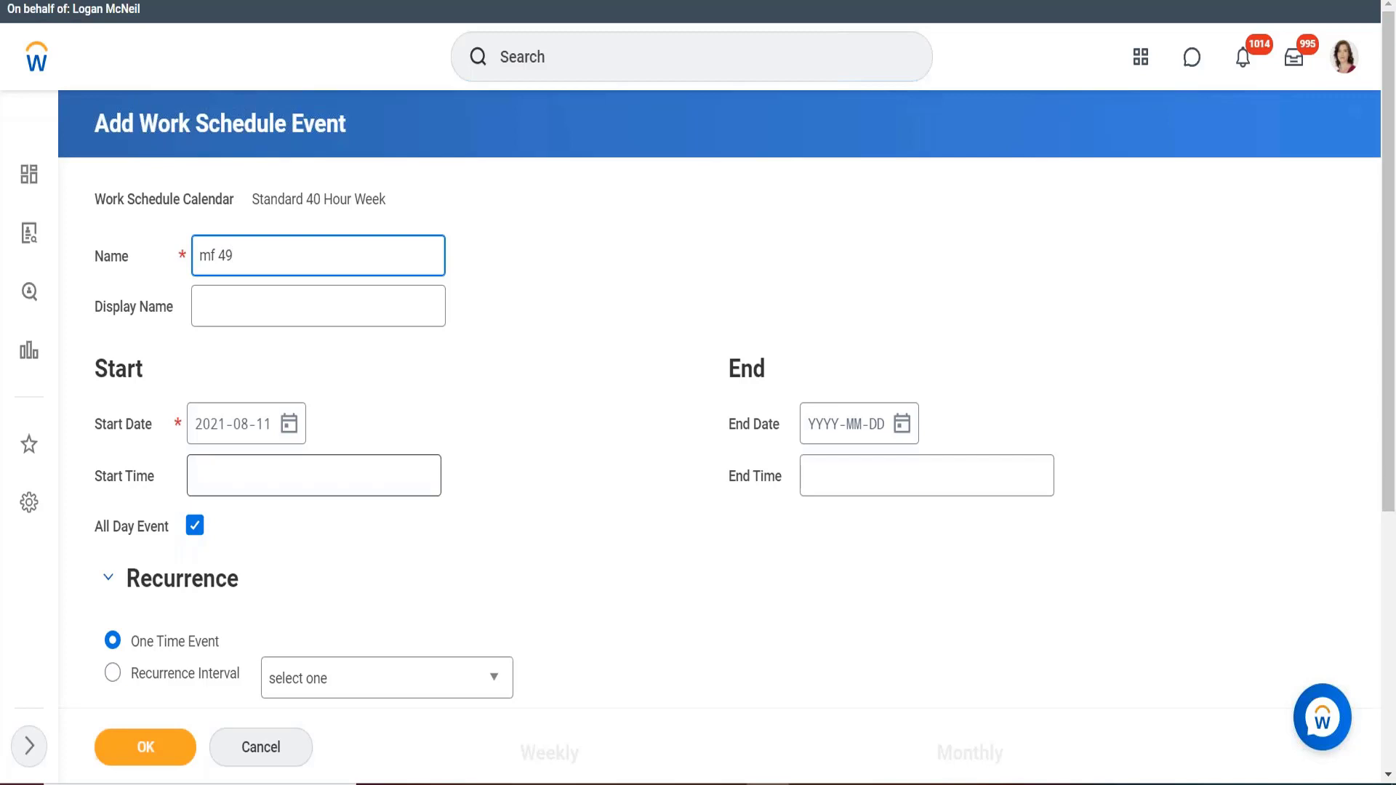
pyautogui.write('0')
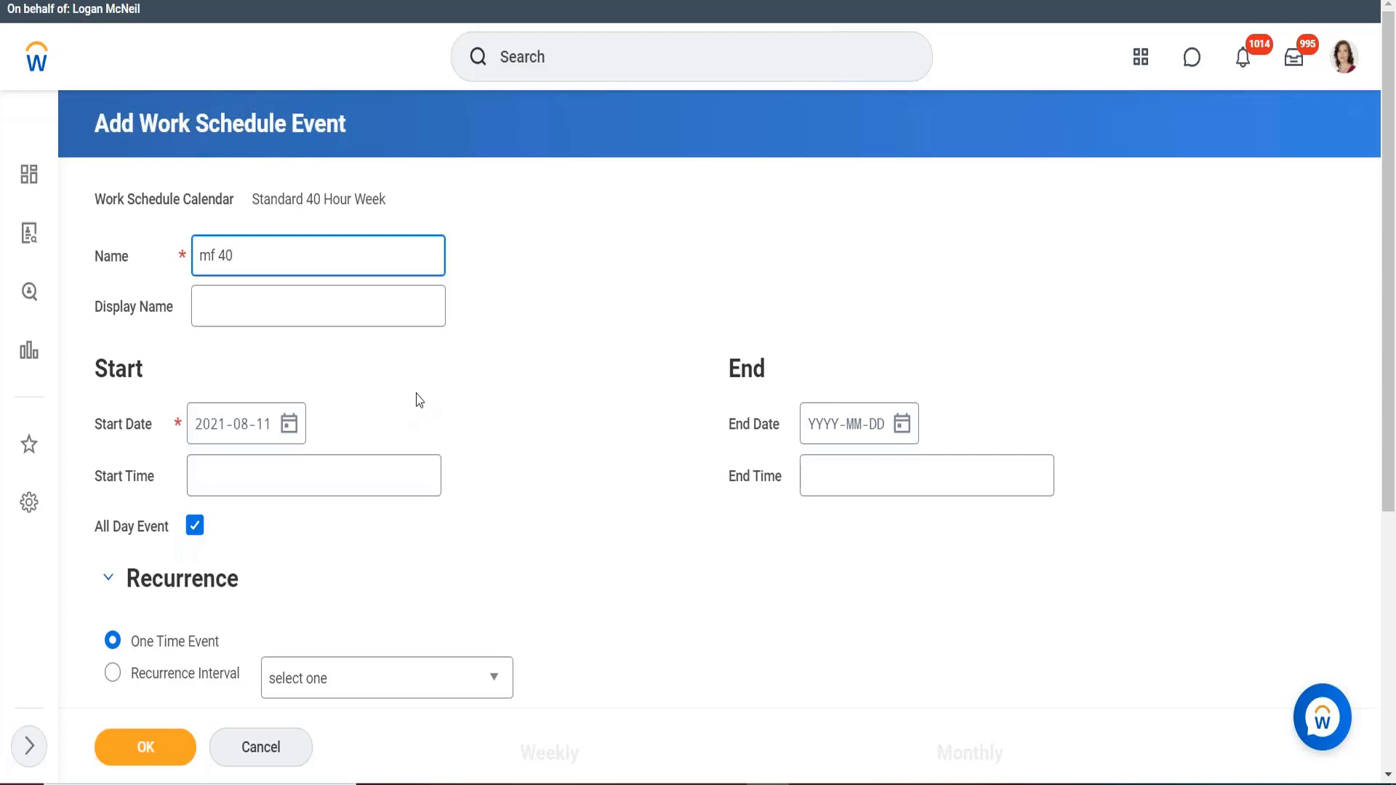
pyautogui.click(414, 399)
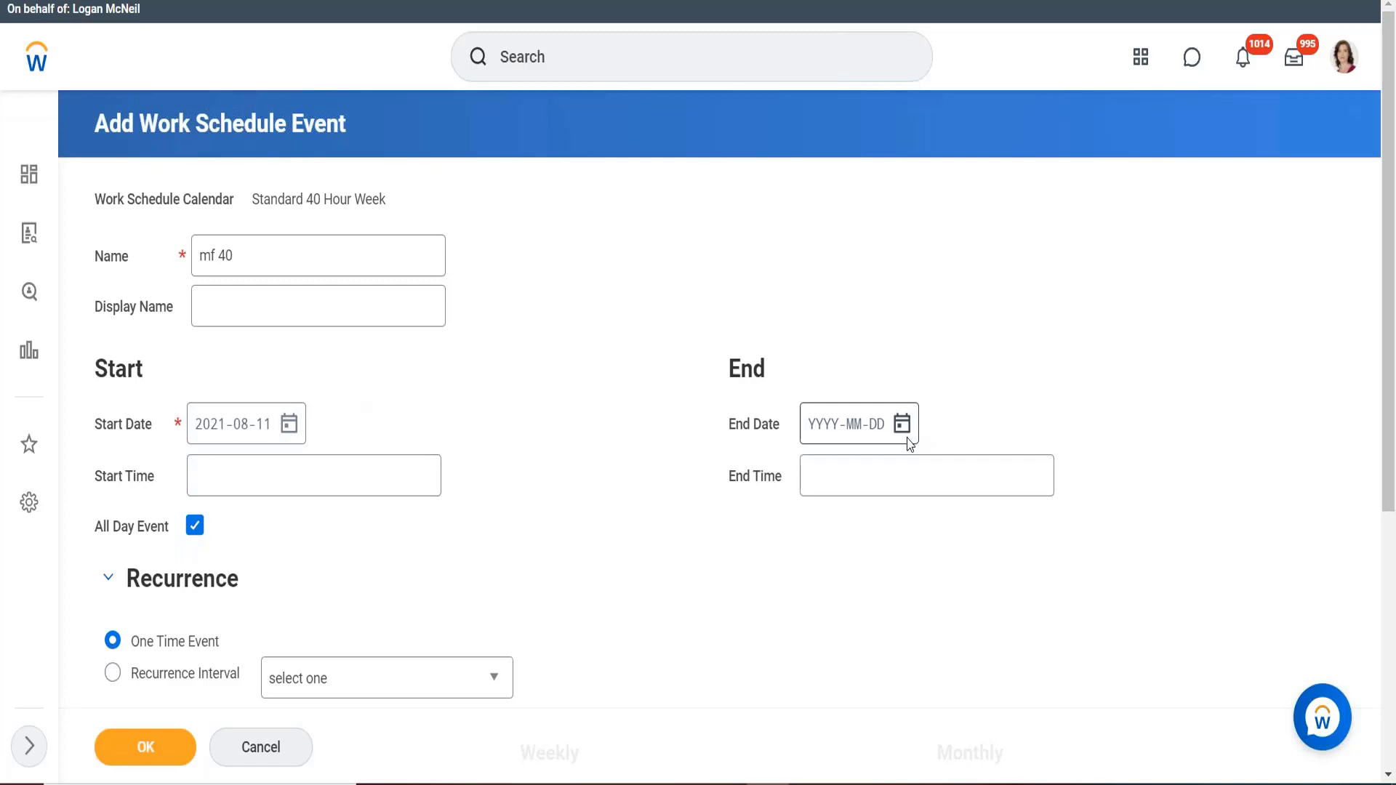
# Set the event's Start Time to 05:00 AM.
pyautogui.click(354, 468)
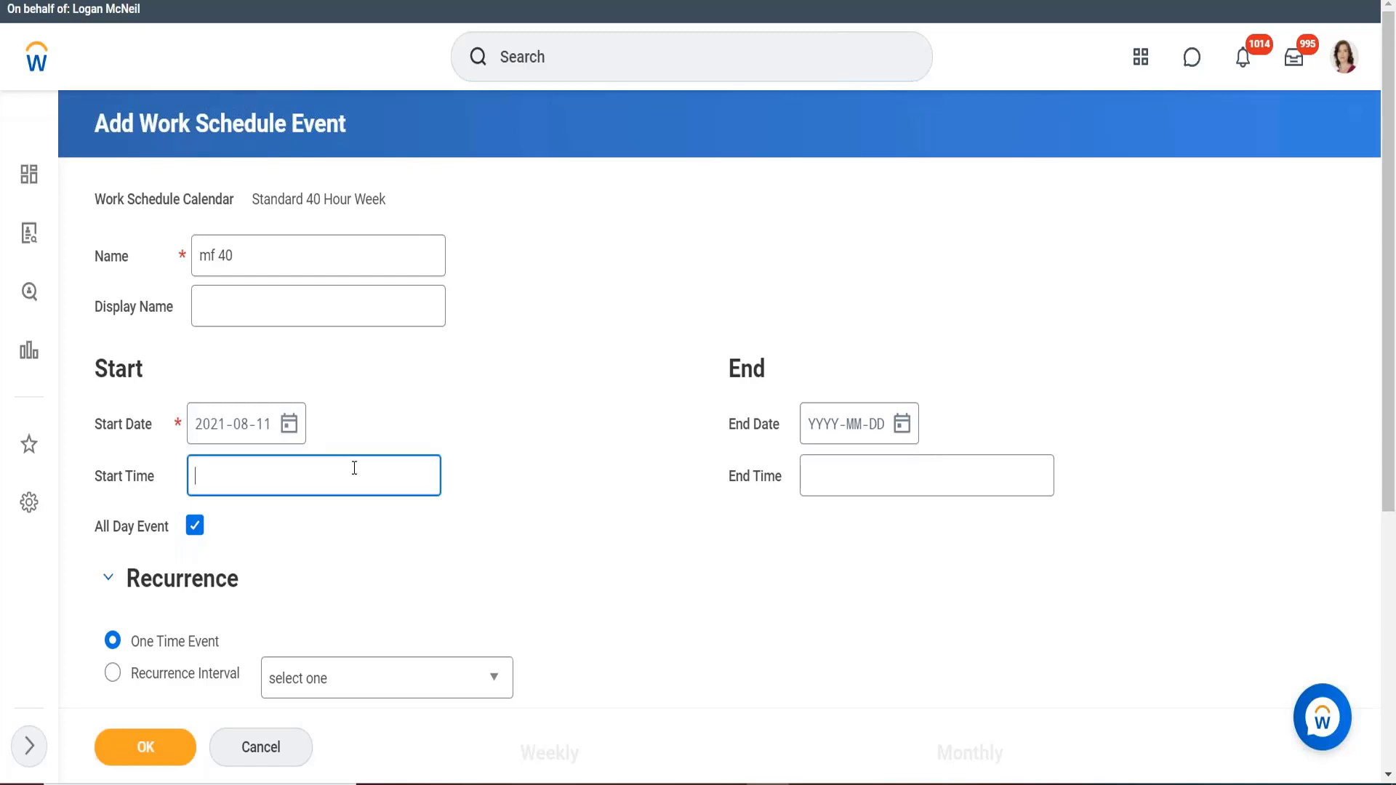
pyautogui.write('5')
pyautogui.click(840, 480)
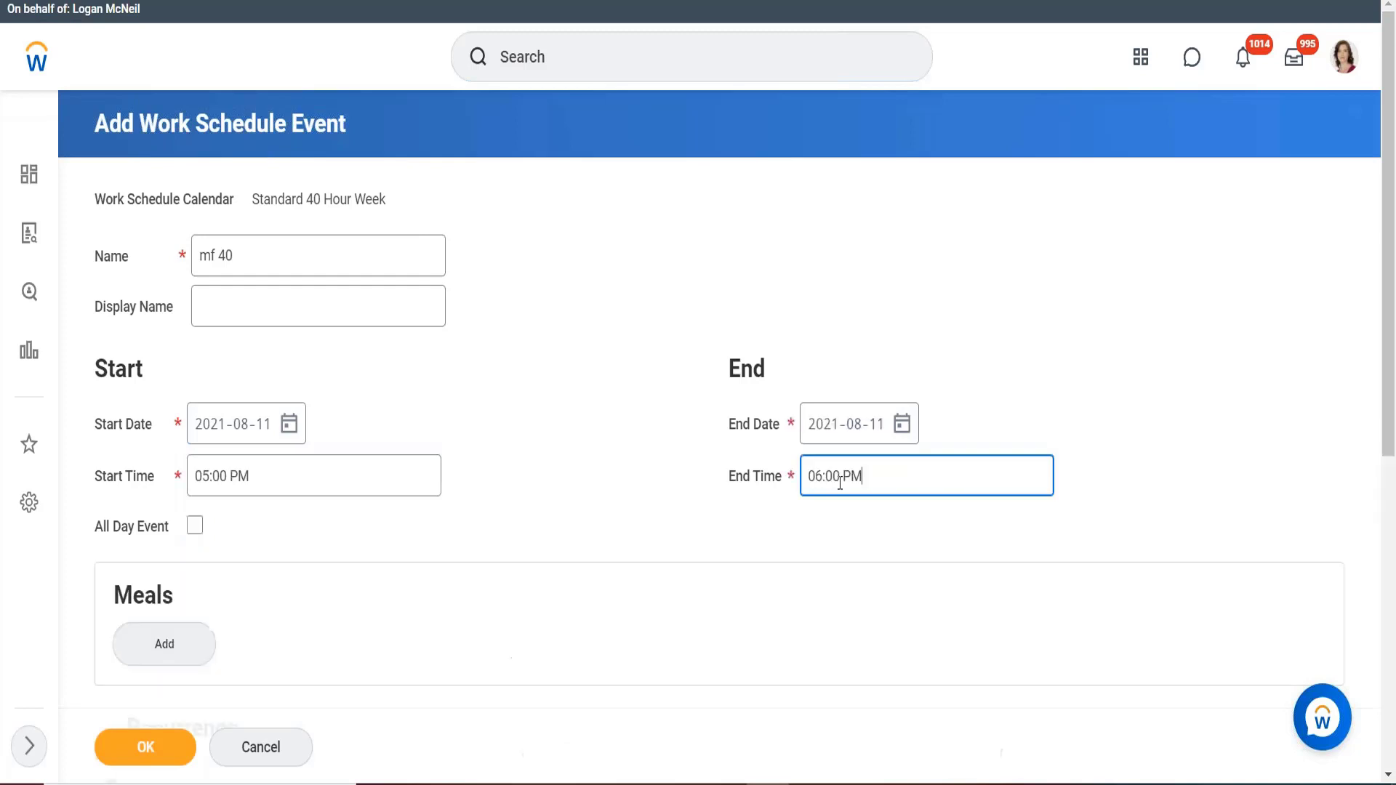
pyautogui.click(321, 473)
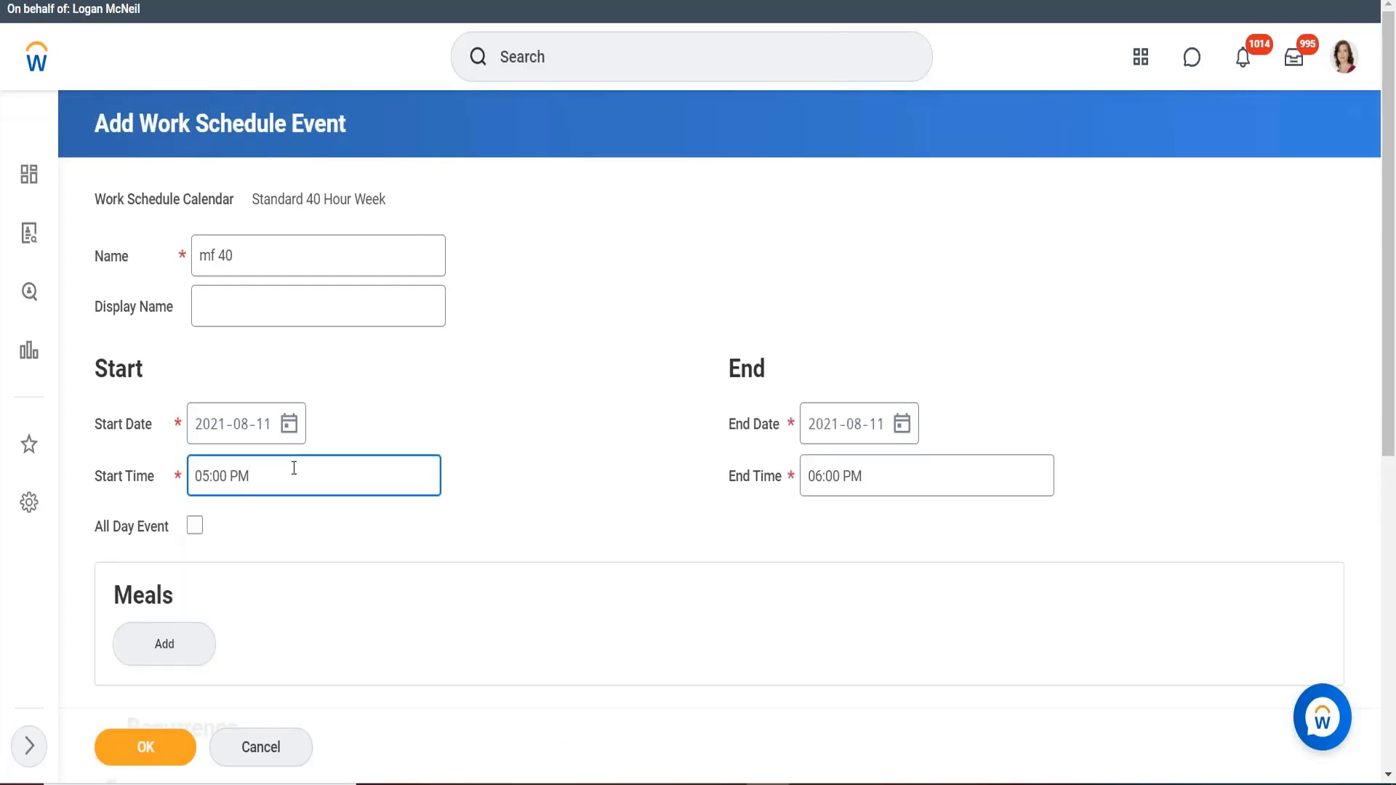
pyautogui.press('BackSpace')
pyautogui.press('BackSpace')
pyautogui.write('am')
# Set the End Time to 14, so it reads 02:00 PM.
pyautogui.click(890, 483)
pyautogui.press('BackSpace')
pyautogui.press('BackSpace')
pyautogui.press('BackSpace')
pyautogui.press('BackSpace')
pyautogui.press('BackSpace')
pyautogui.press('BackSpace')
pyautogui.press('BackSpace')
pyautogui.press('BackSpace')
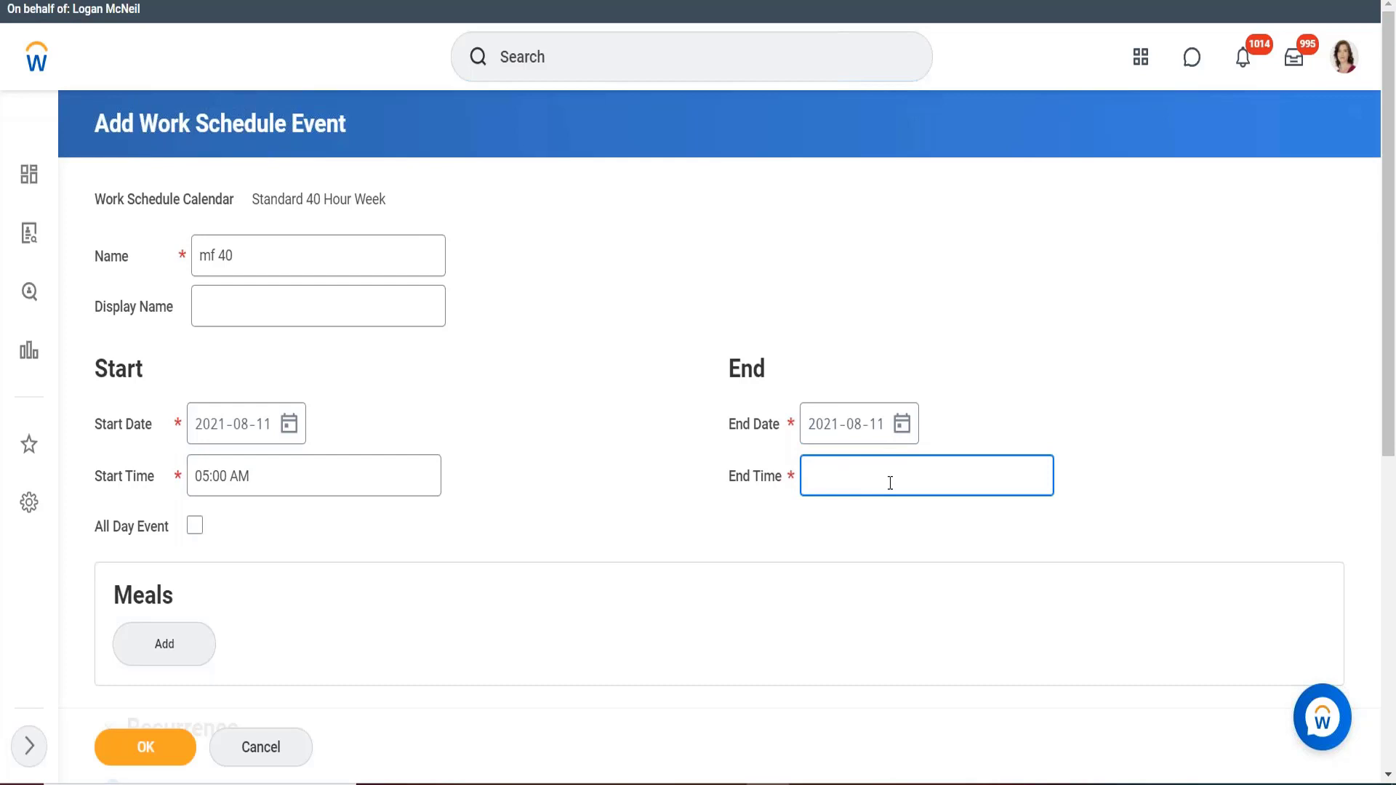
pyautogui.write('4')
pyautogui.press('BackSpace')
pyautogui.write('14')
pyautogui.click(847, 571)
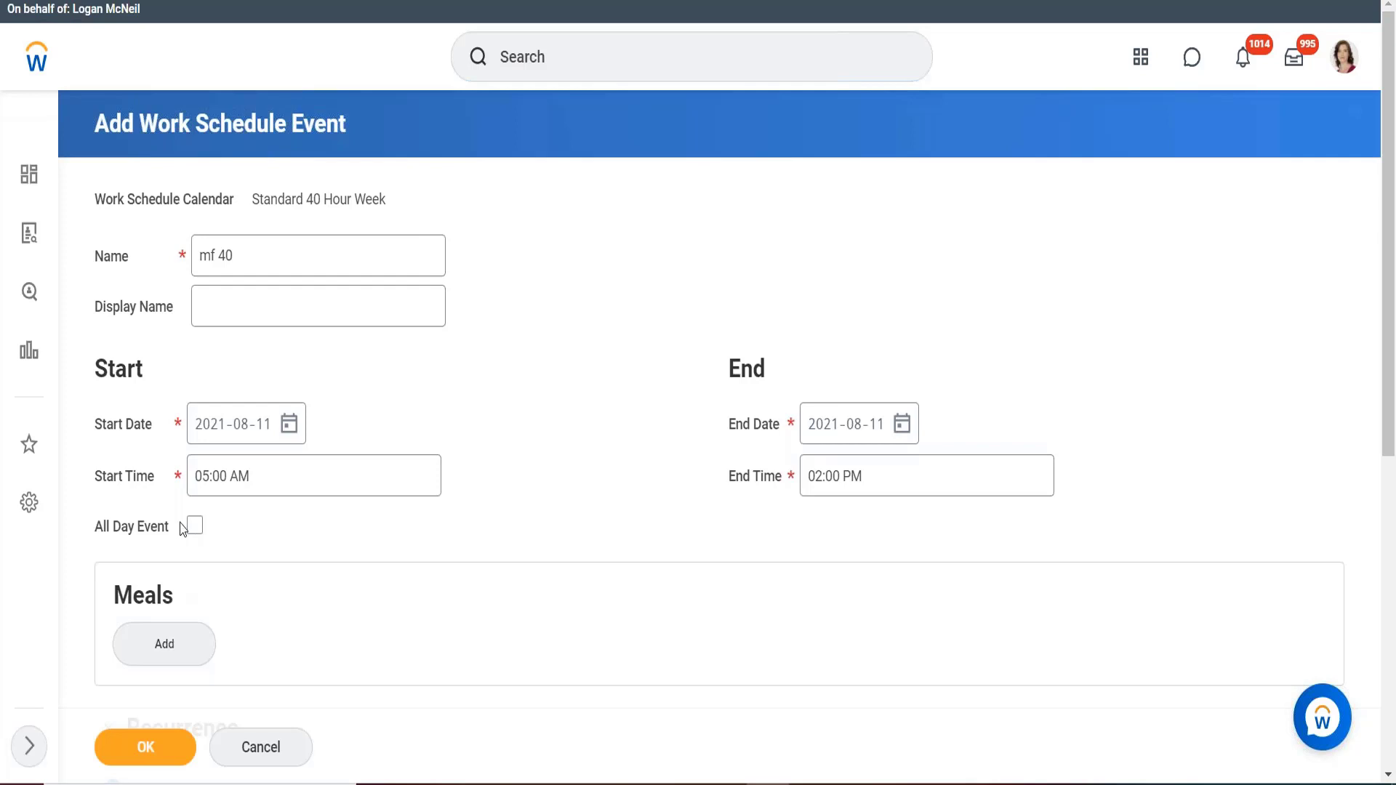
# Change the event from One Time Event to Recurrence Interval and list the interval options.
pyautogui.scroll(-1, 311, 546)
pyautogui.scroll(-1, 308, 546)
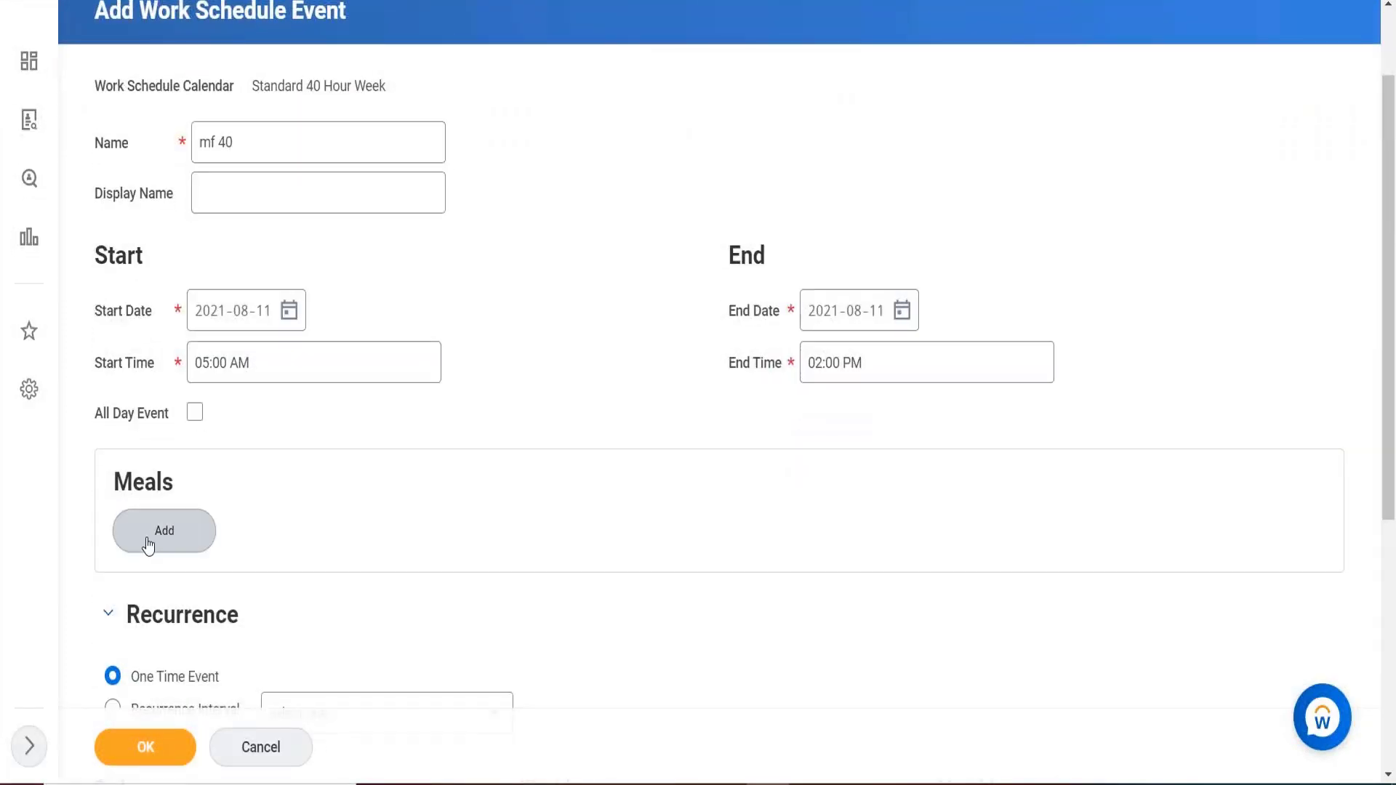
pyautogui.scroll(-1, 636, 342)
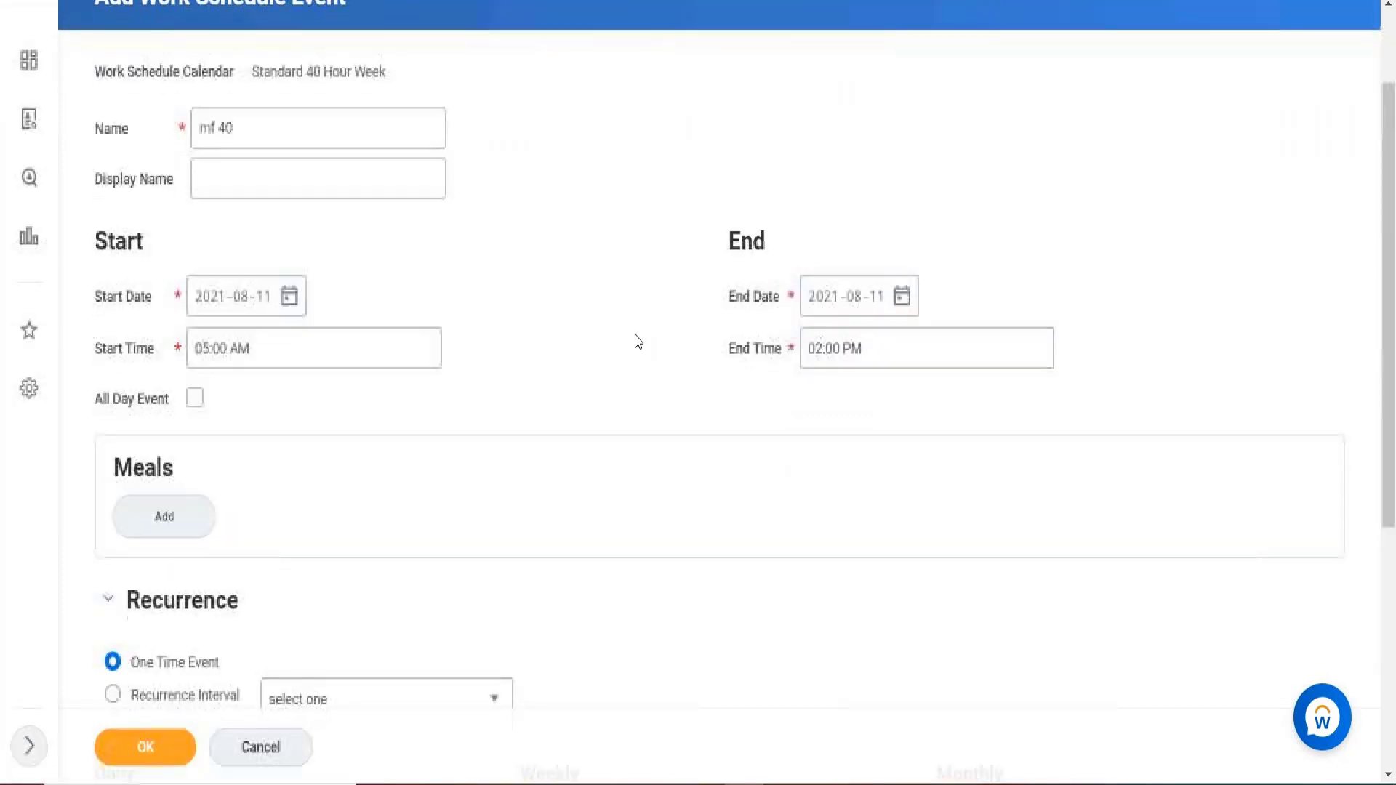
pyautogui.scroll(-2, 636, 342)
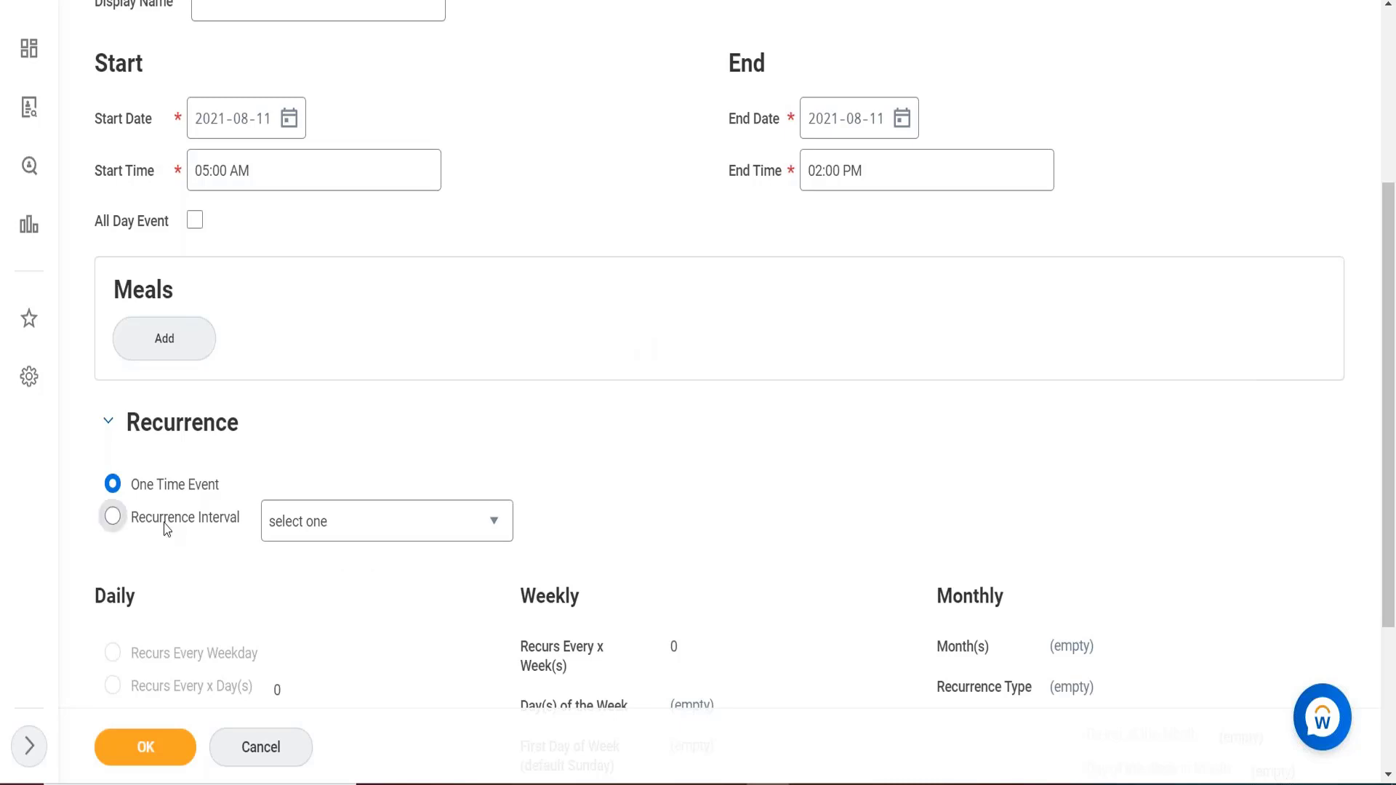
pyautogui.click(113, 518)
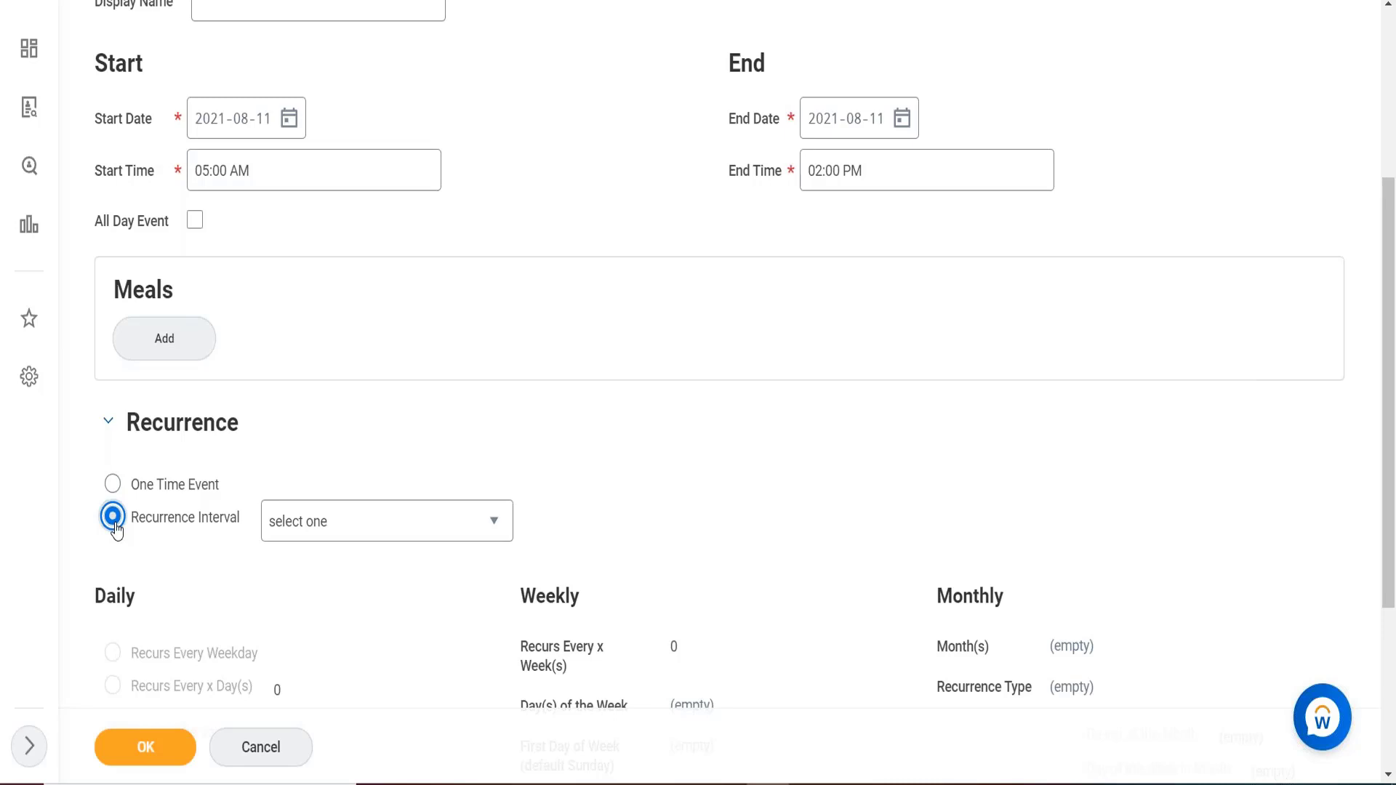
pyautogui.click(362, 522)
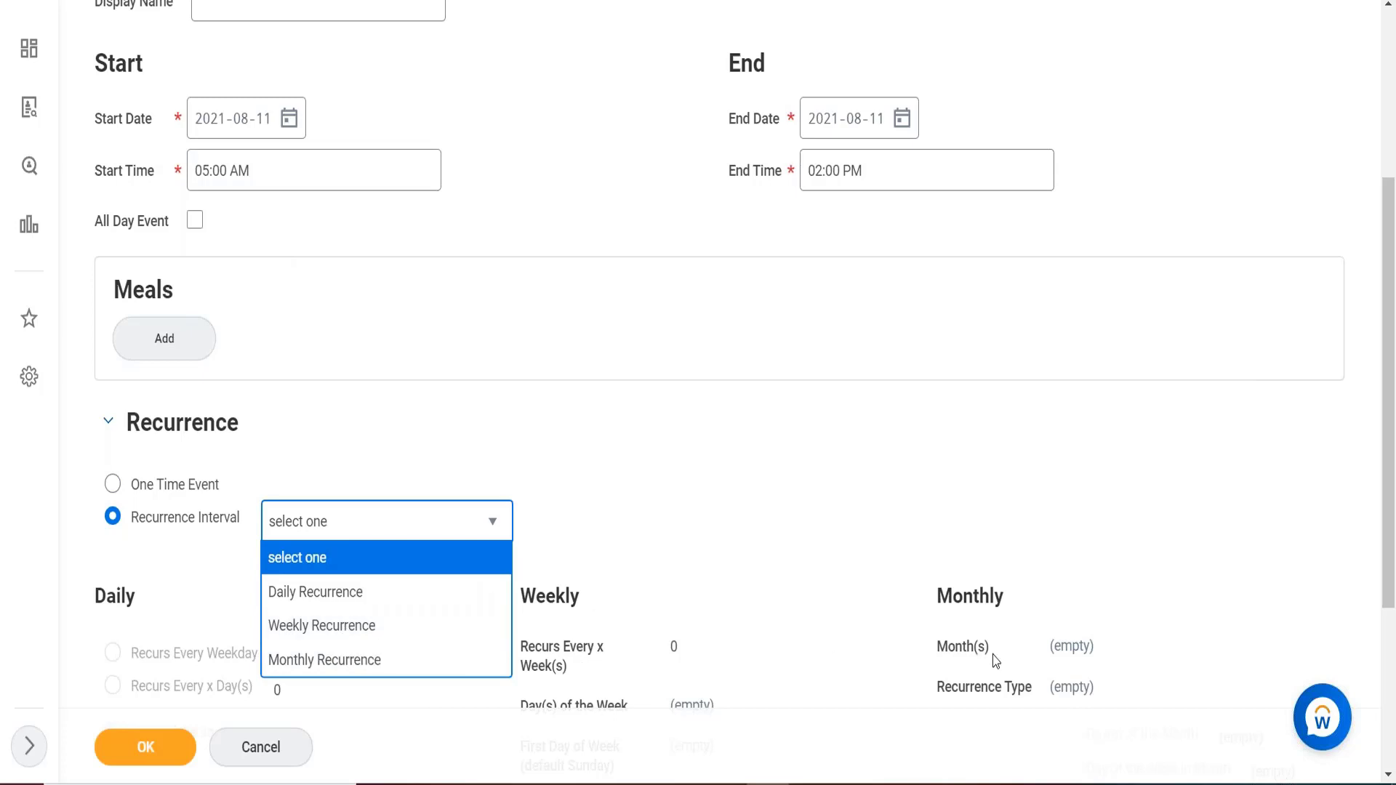
# Try Weekly Recurrence, entering 2 and then 1 for weeks between recurrences, then clear the value.
pyautogui.click(331, 624)
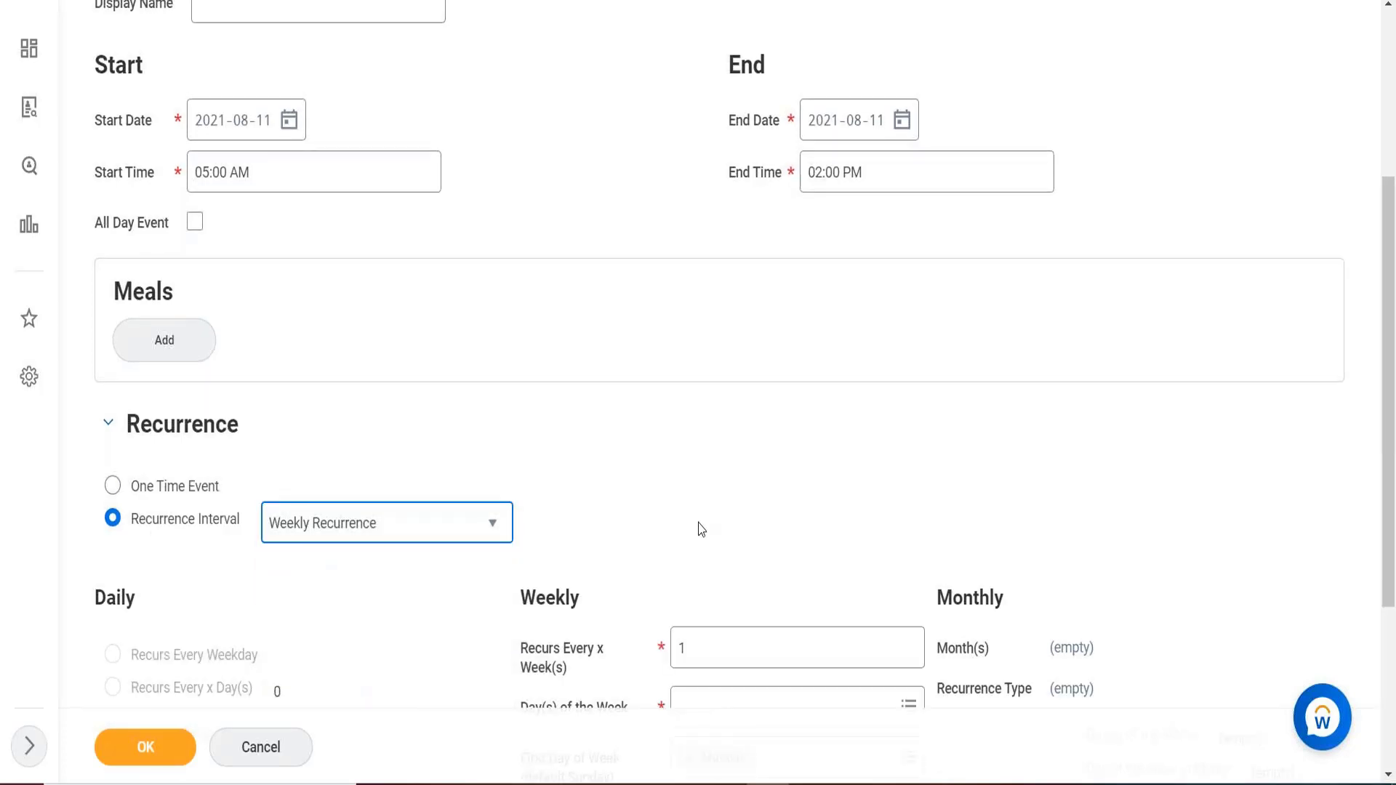
pyautogui.scroll(-1, 701, 528)
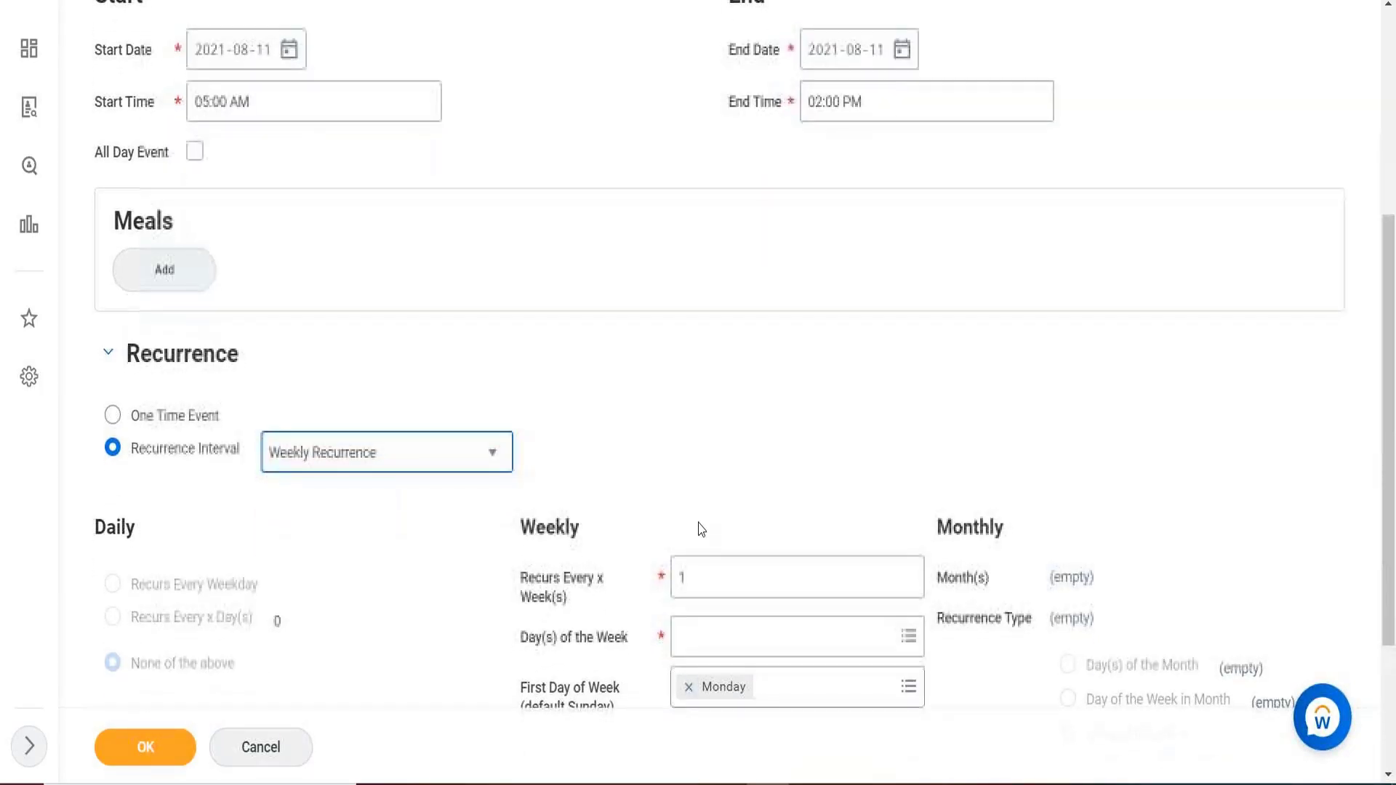
pyautogui.click(708, 563)
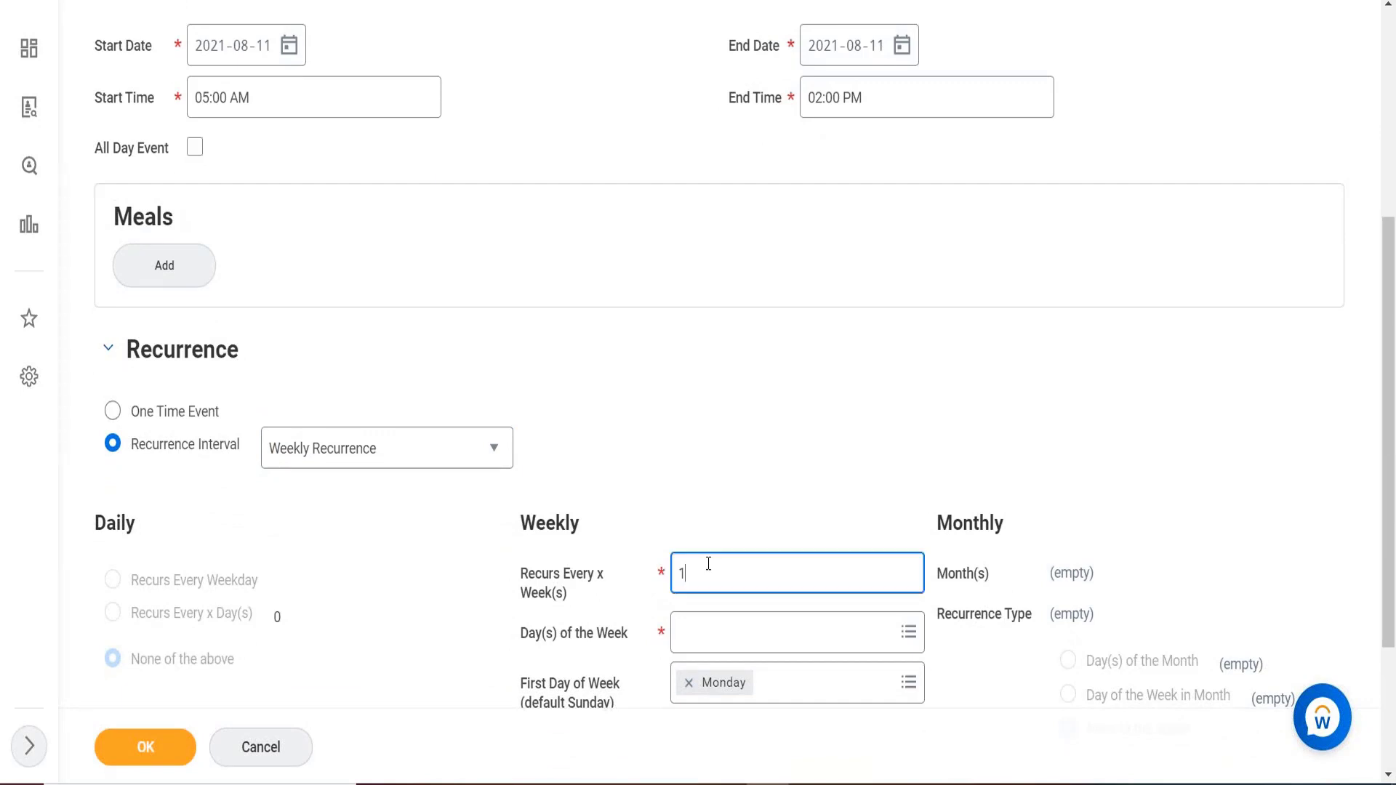
pyautogui.press('BackSpace')
pyautogui.write('2')
pyautogui.press('BackSpace')
pyautogui.write('1')
pyautogui.press('BackSpace')
# Switch the recurrence interval to Monthly Recurrence instead.
pyautogui.click(386, 445)
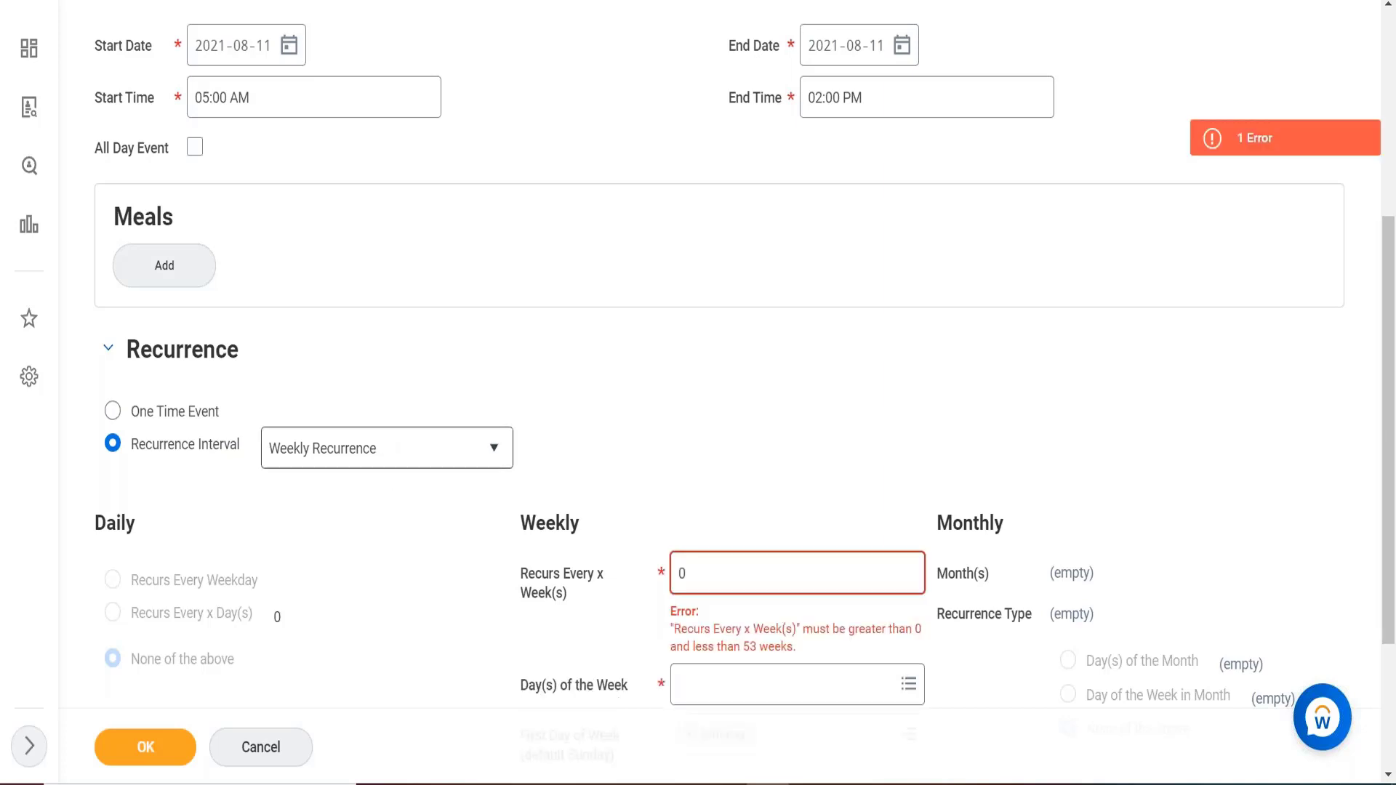
pyautogui.click(425, 454)
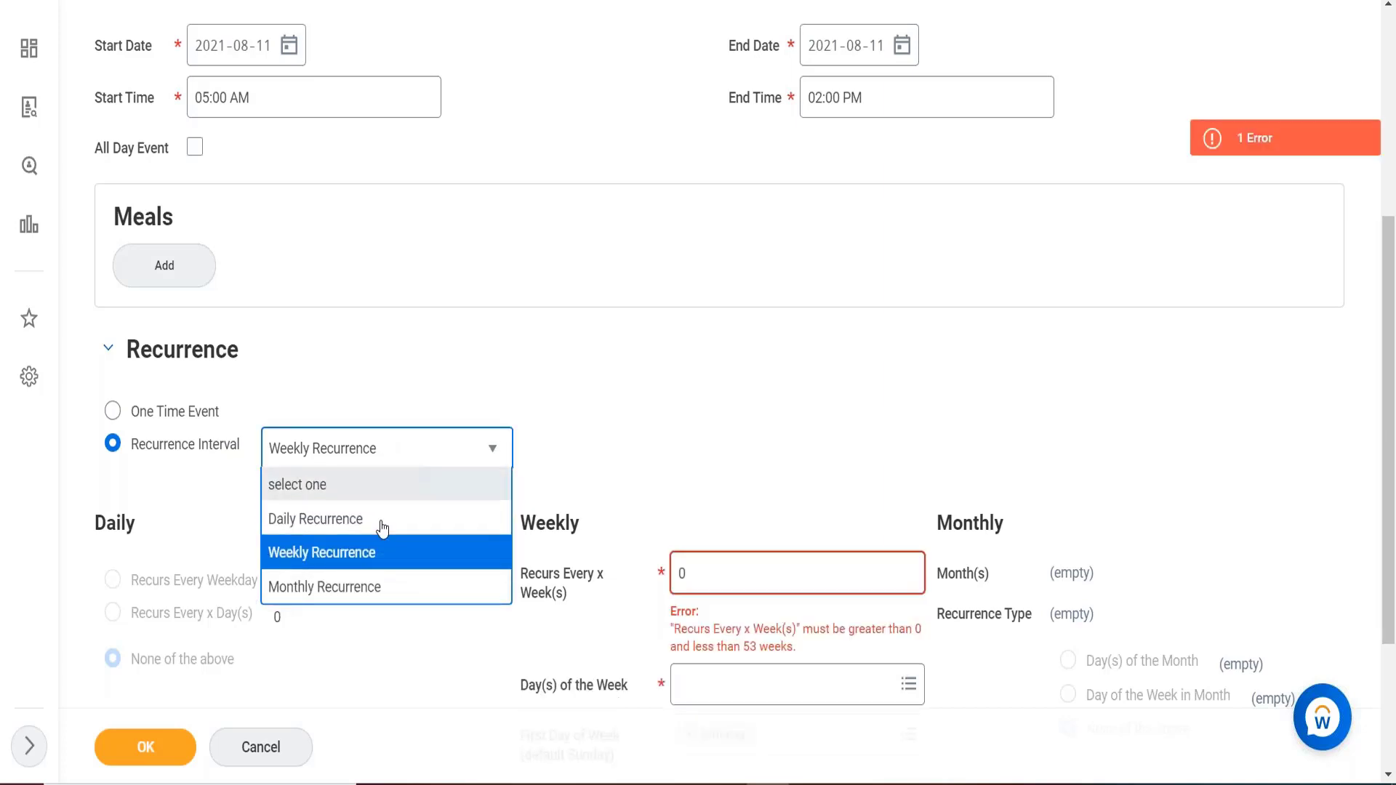
pyautogui.click(329, 589)
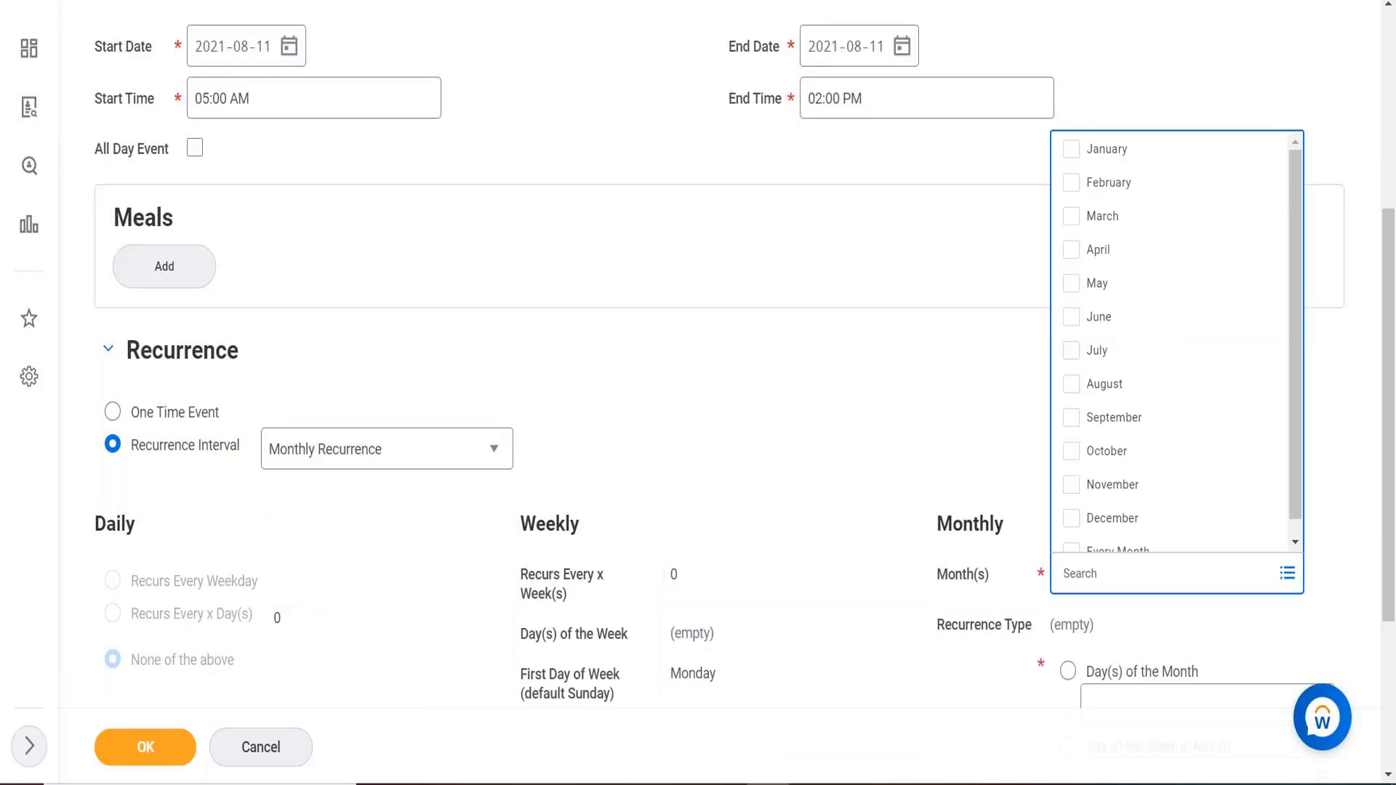
# Select July and December in the Month(s) list.
pyautogui.click(1072, 351)
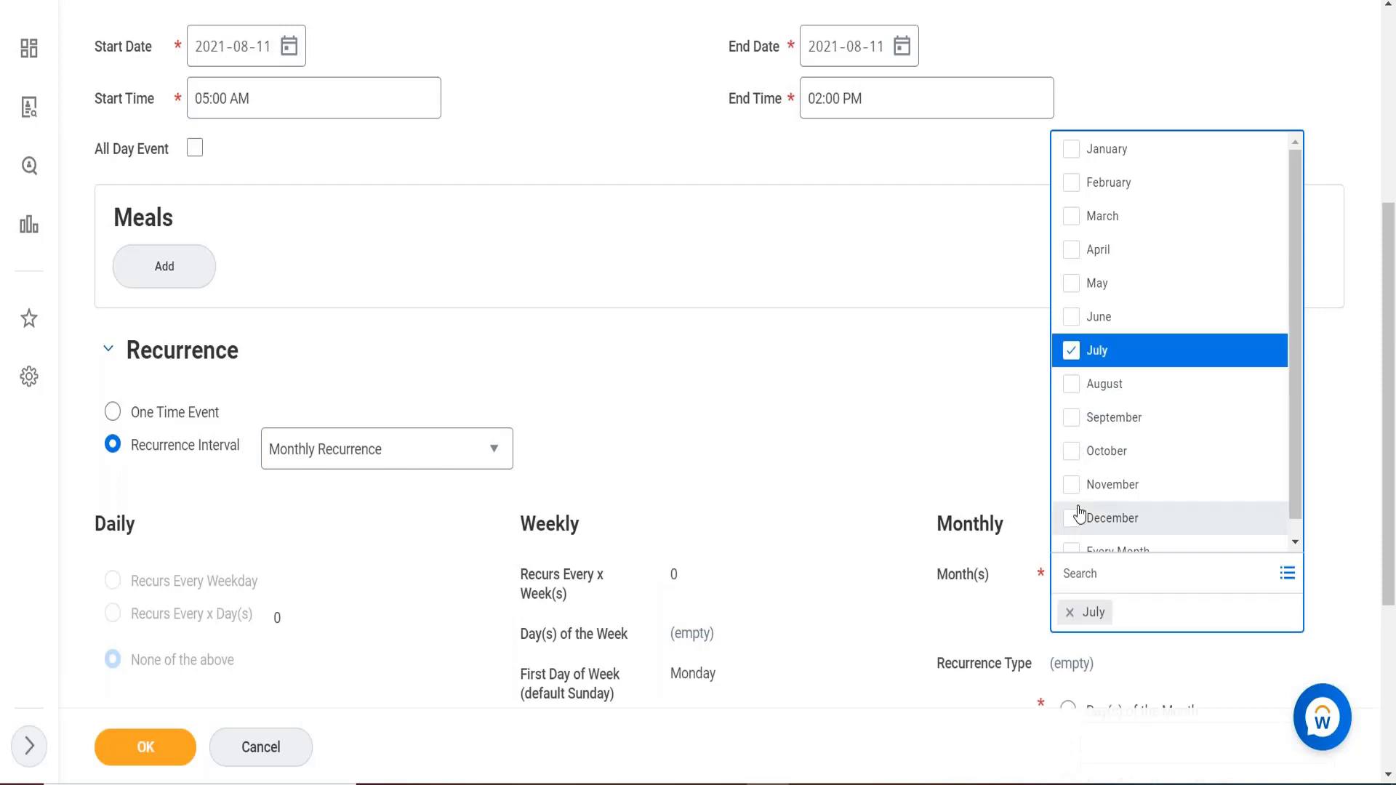
pyautogui.click(1081, 516)
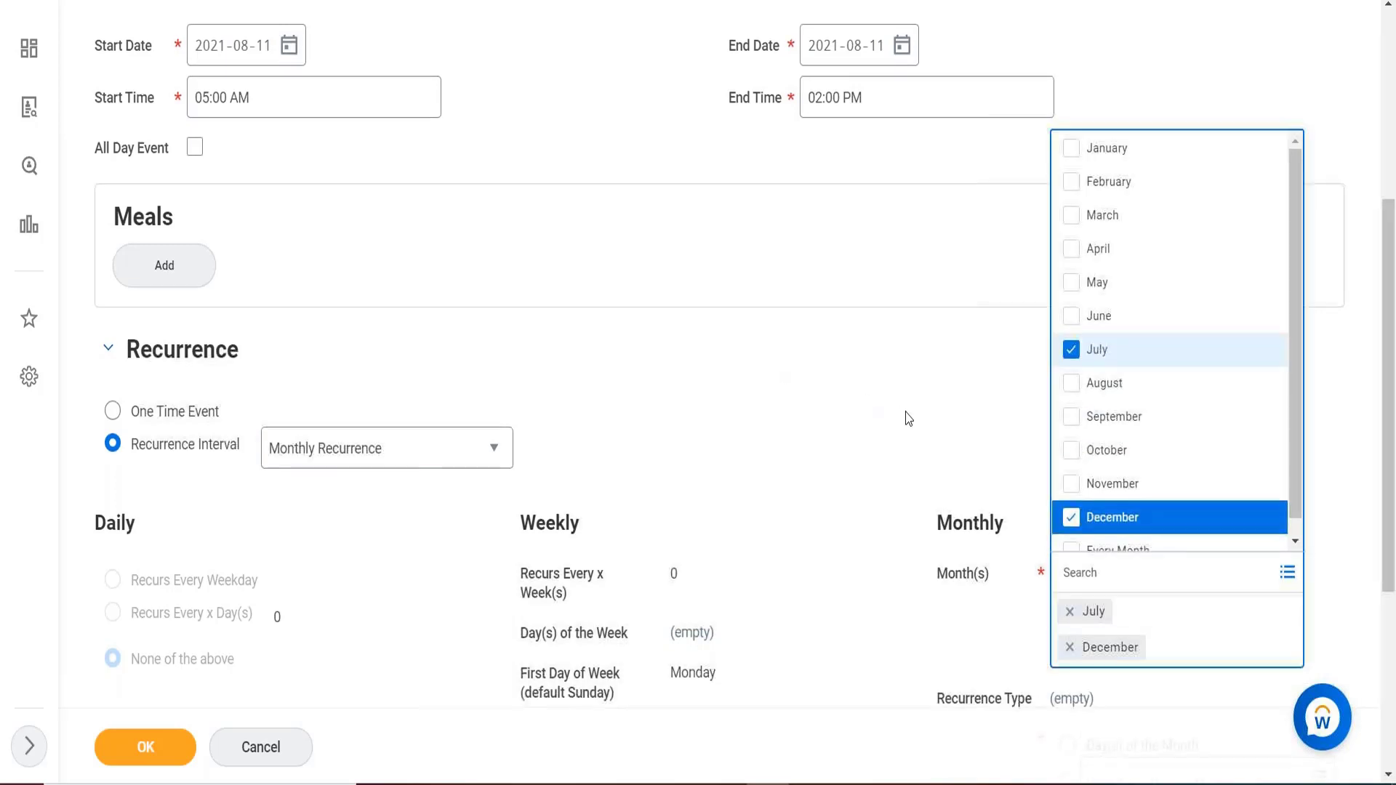
pyautogui.scroll(-3, 907, 418)
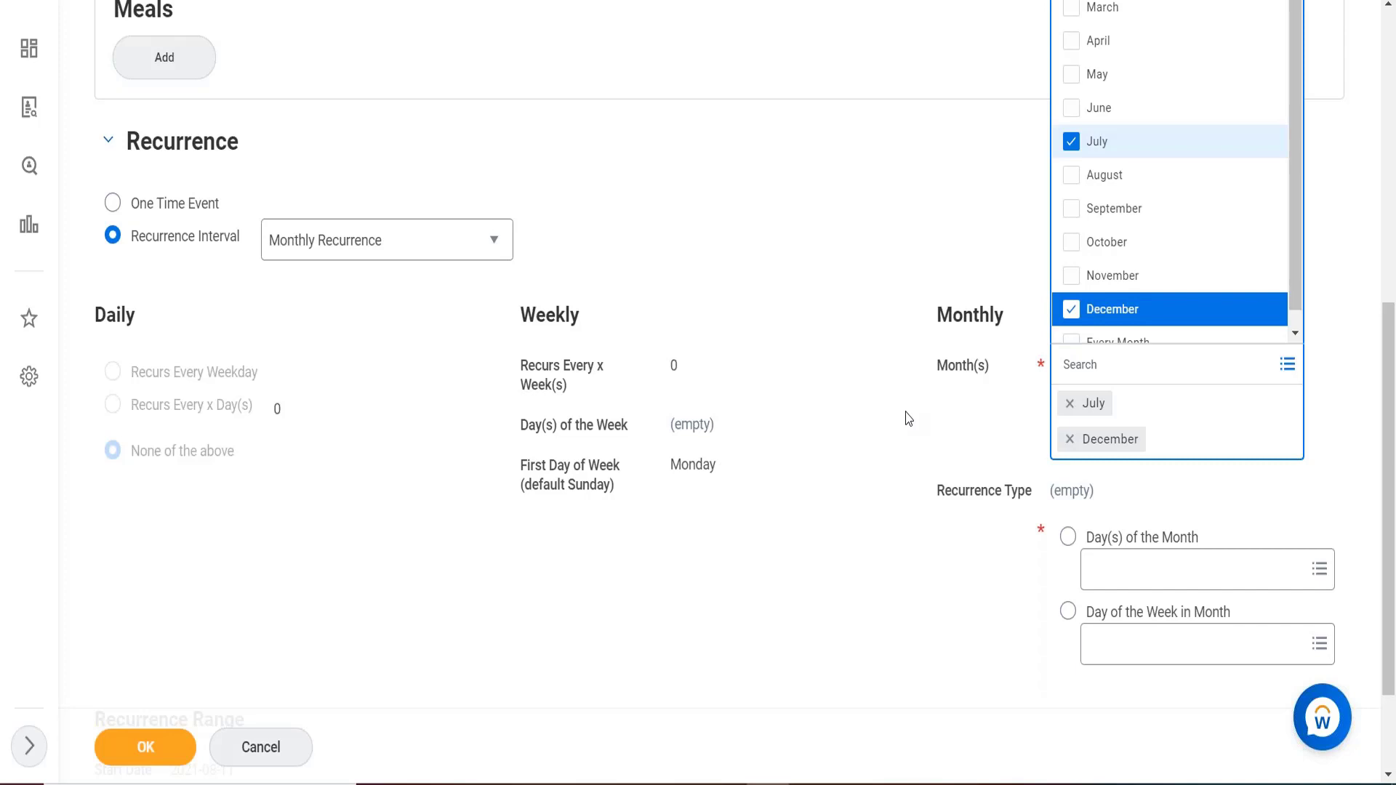
# Remove the July and December chips from Month(s) and check the Recurrence Range End Date.
pyautogui.click(1069, 404)
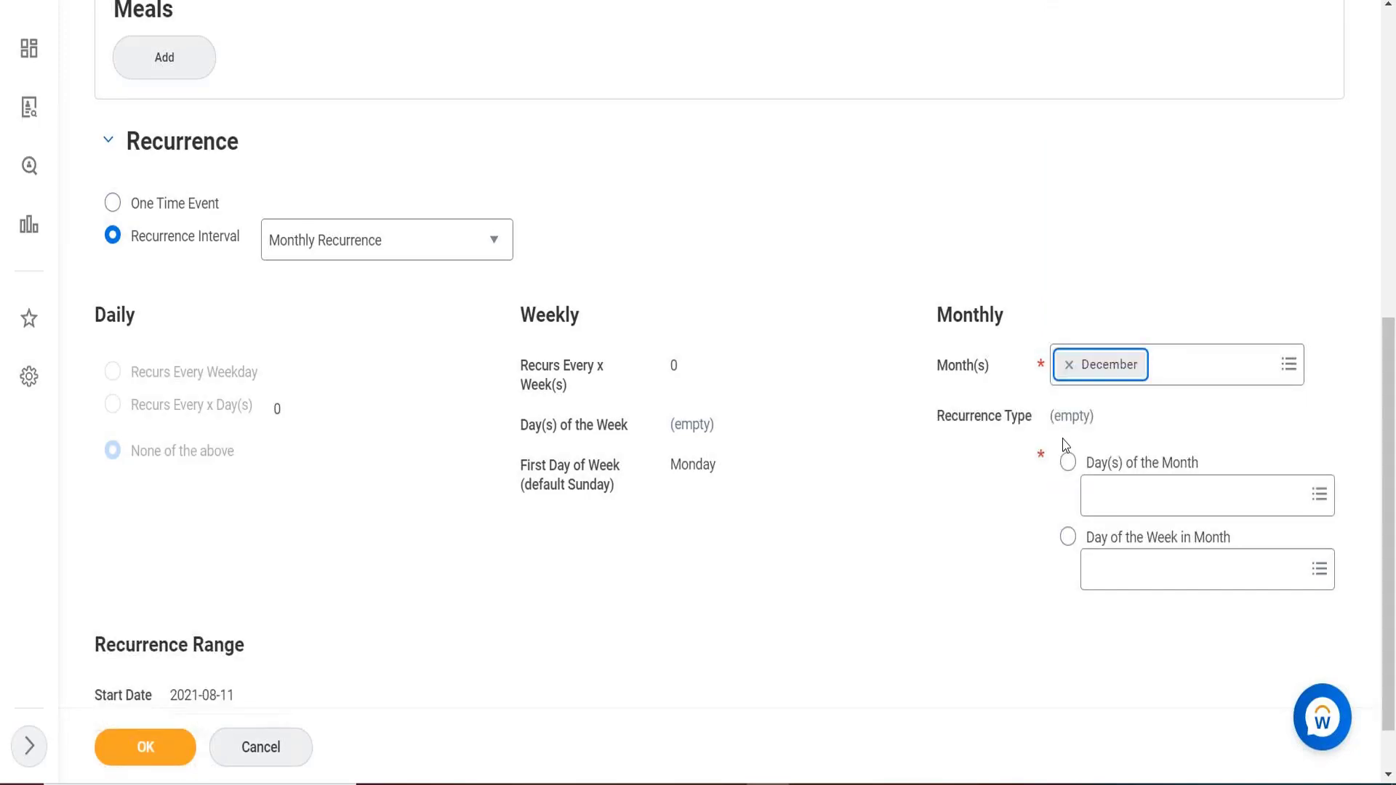
pyautogui.click(1069, 365)
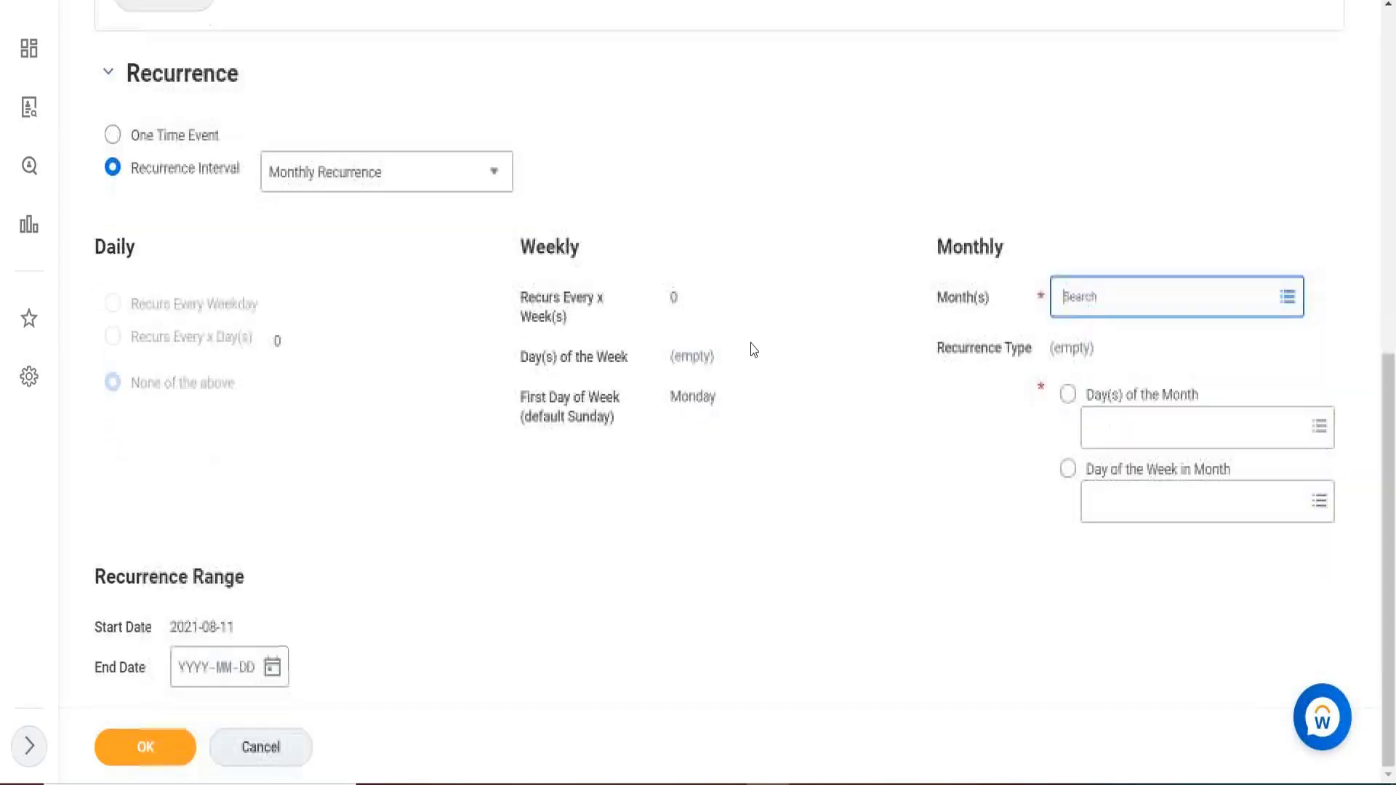
pyautogui.scroll(-1, 751, 349)
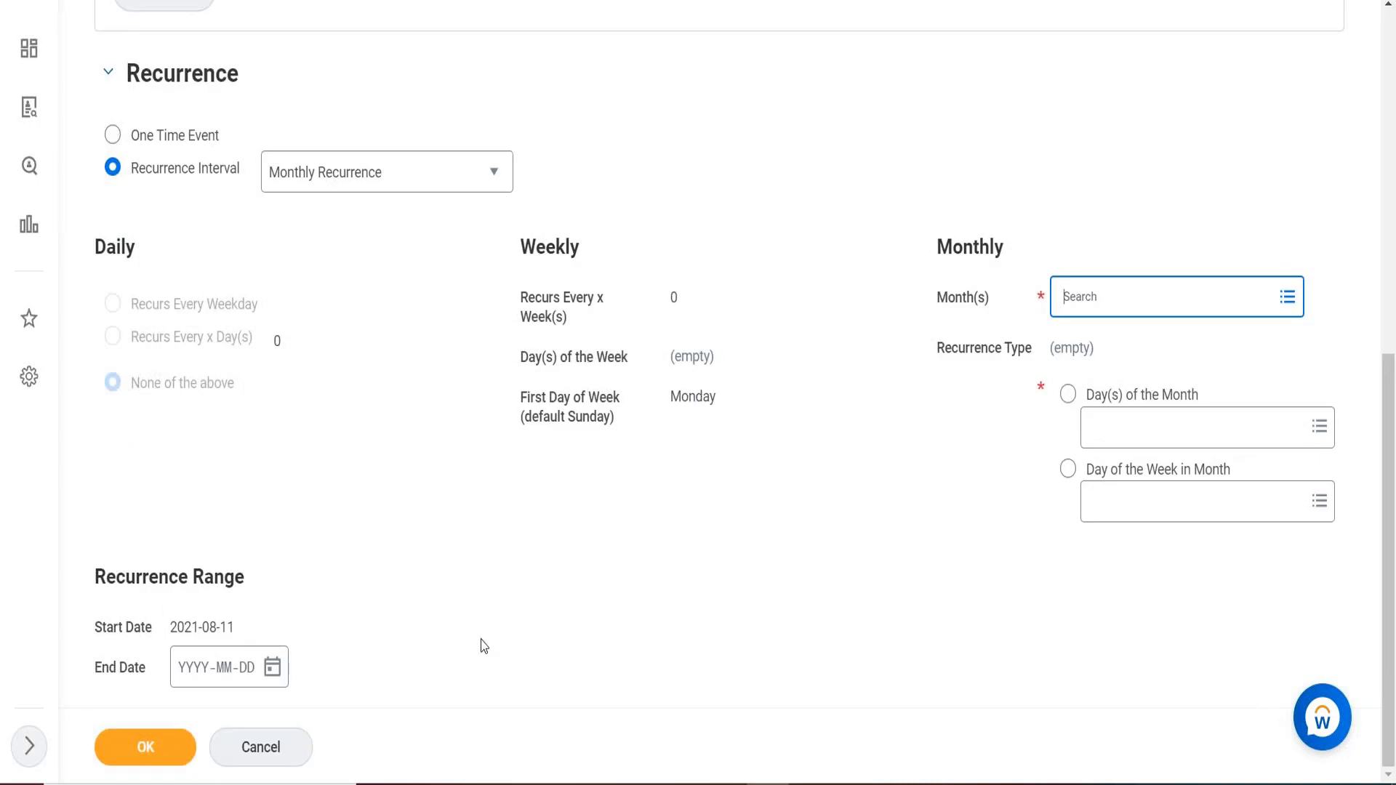
pyautogui.scroll(1, 483, 645)
pyautogui.scroll(6, 483, 645)
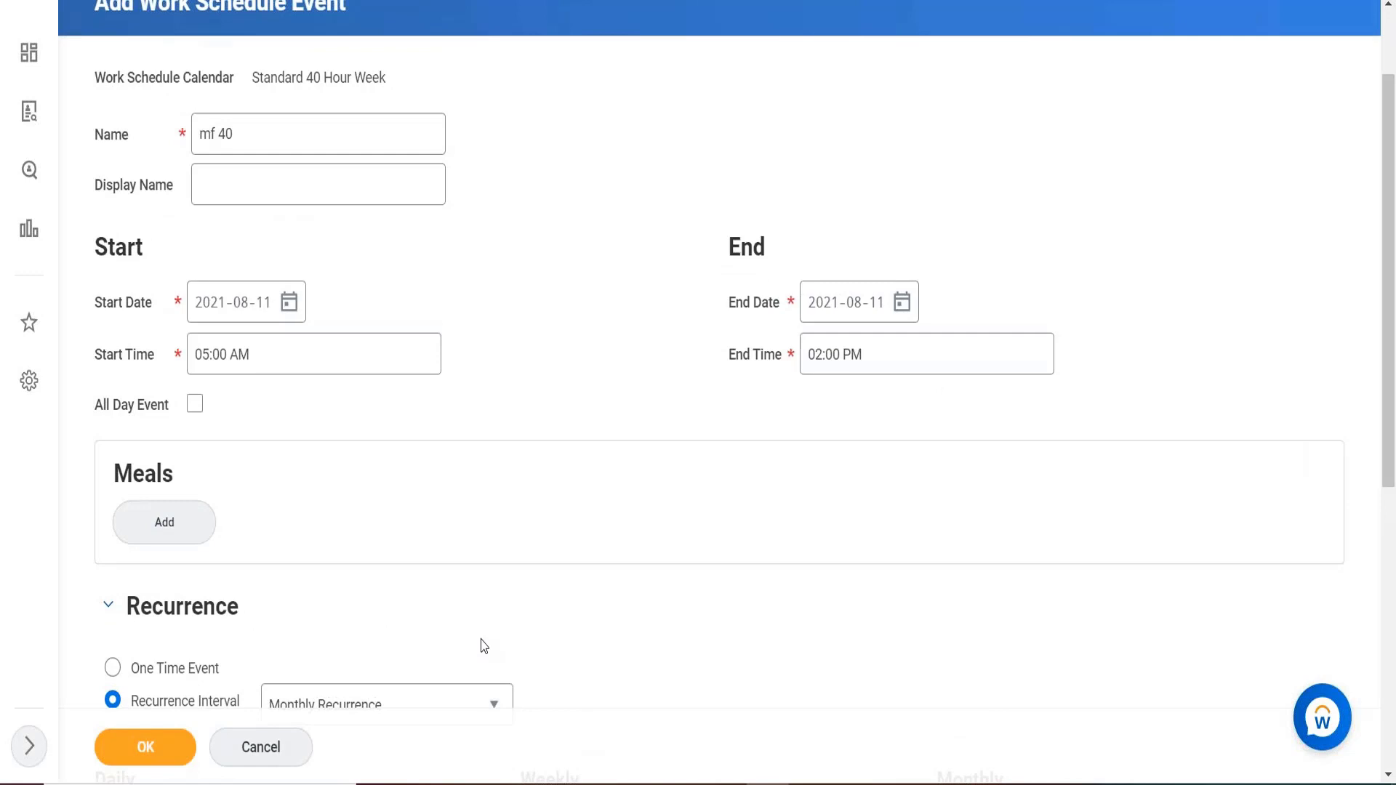
pyautogui.scroll(-7, 482, 645)
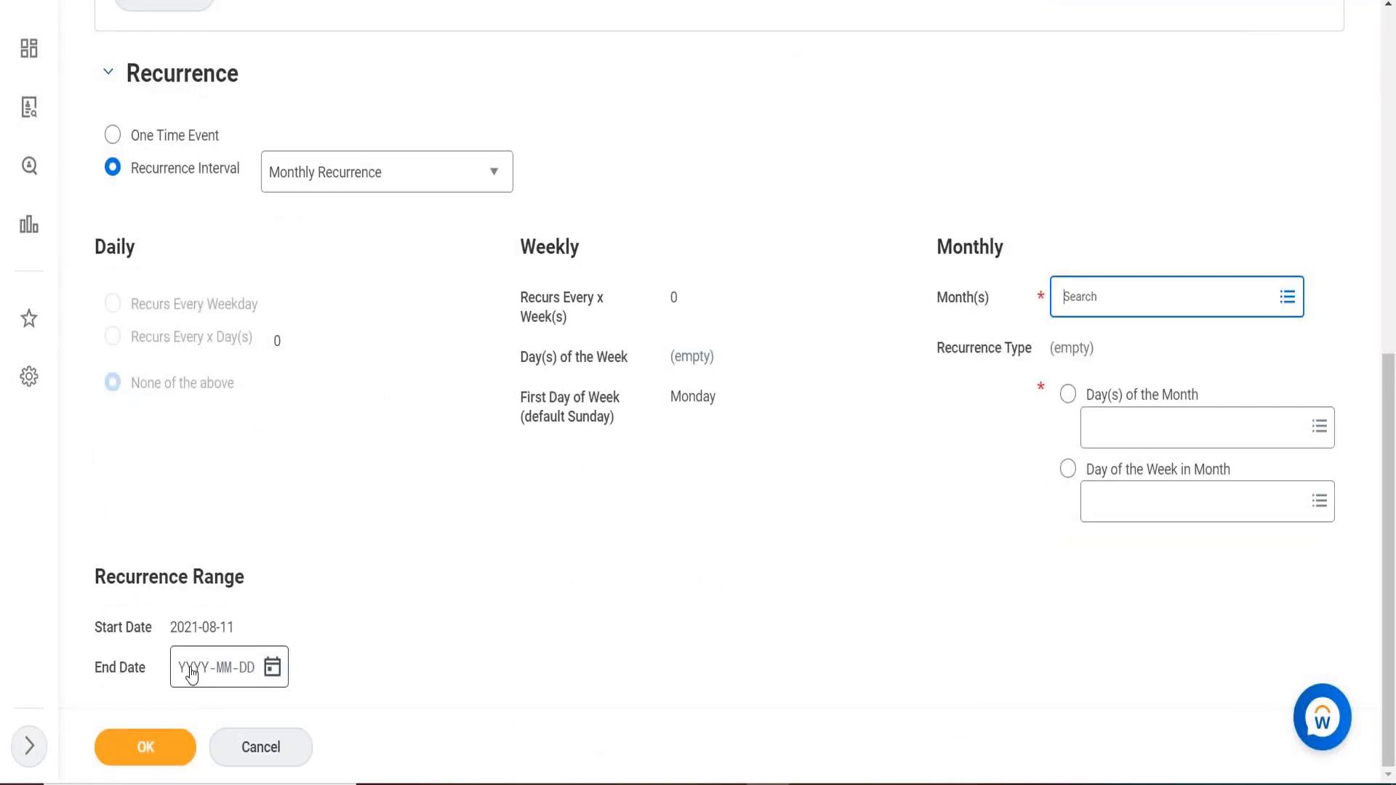
pyautogui.moveTo(189, 673)
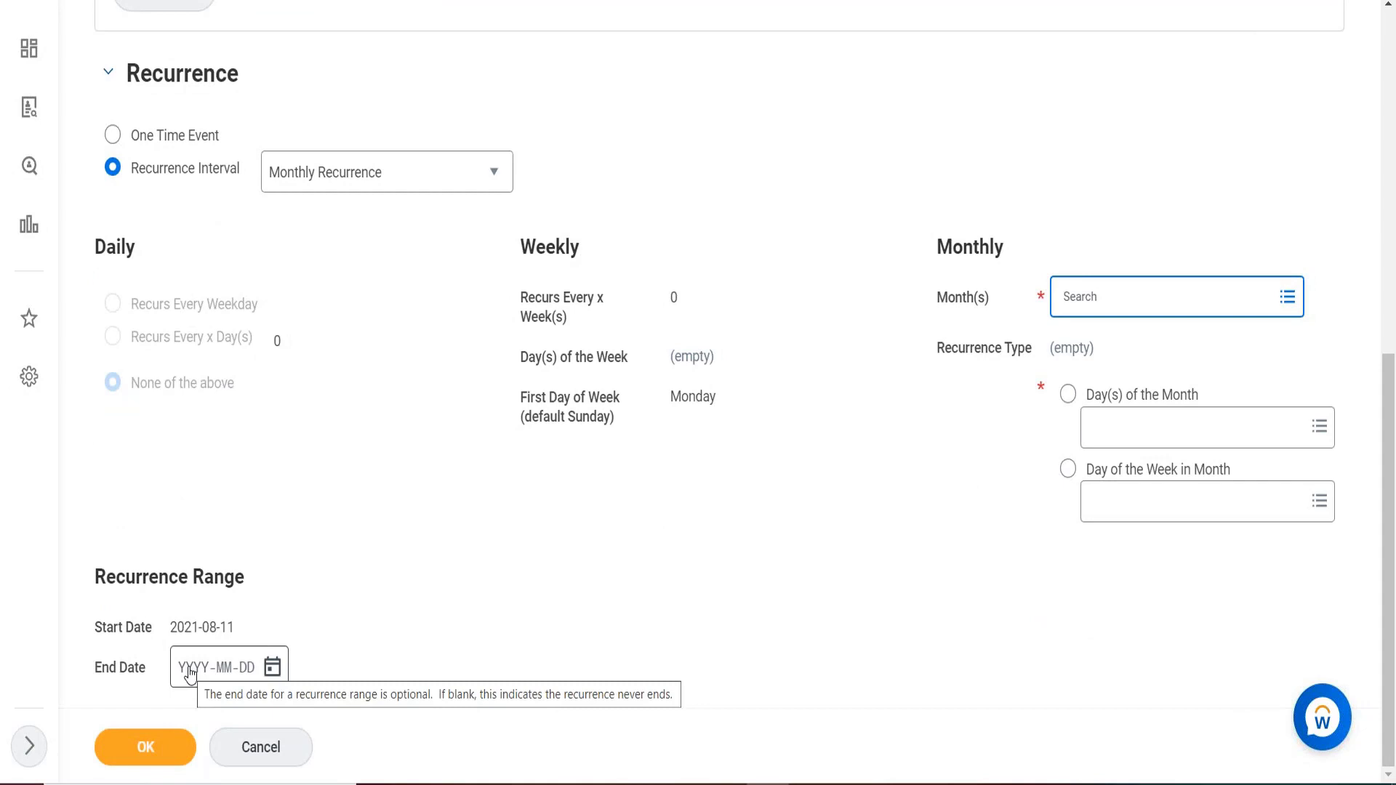
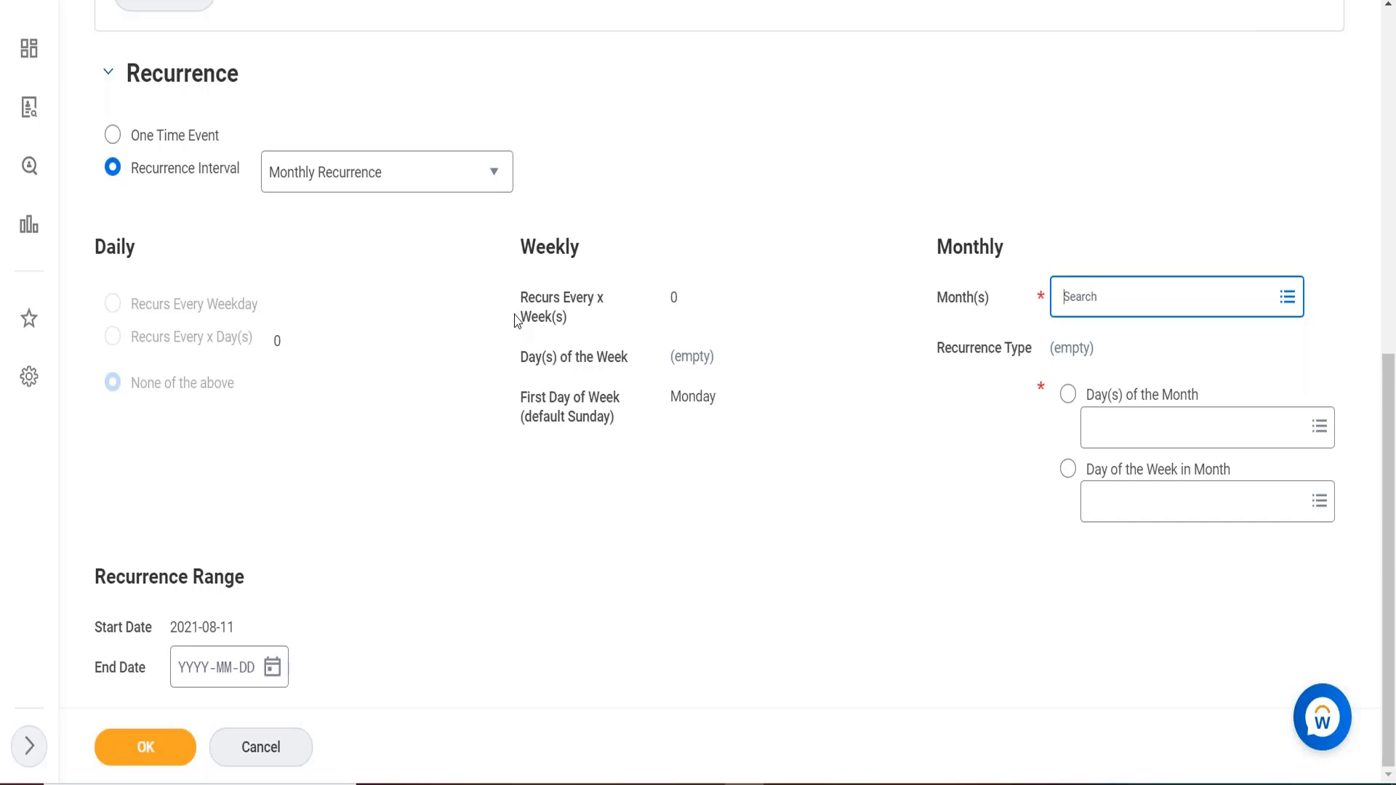
# Leave Month(s) empty and switch the monthly recurrence to Day(s) of the Month.
pyautogui.click(1085, 68)
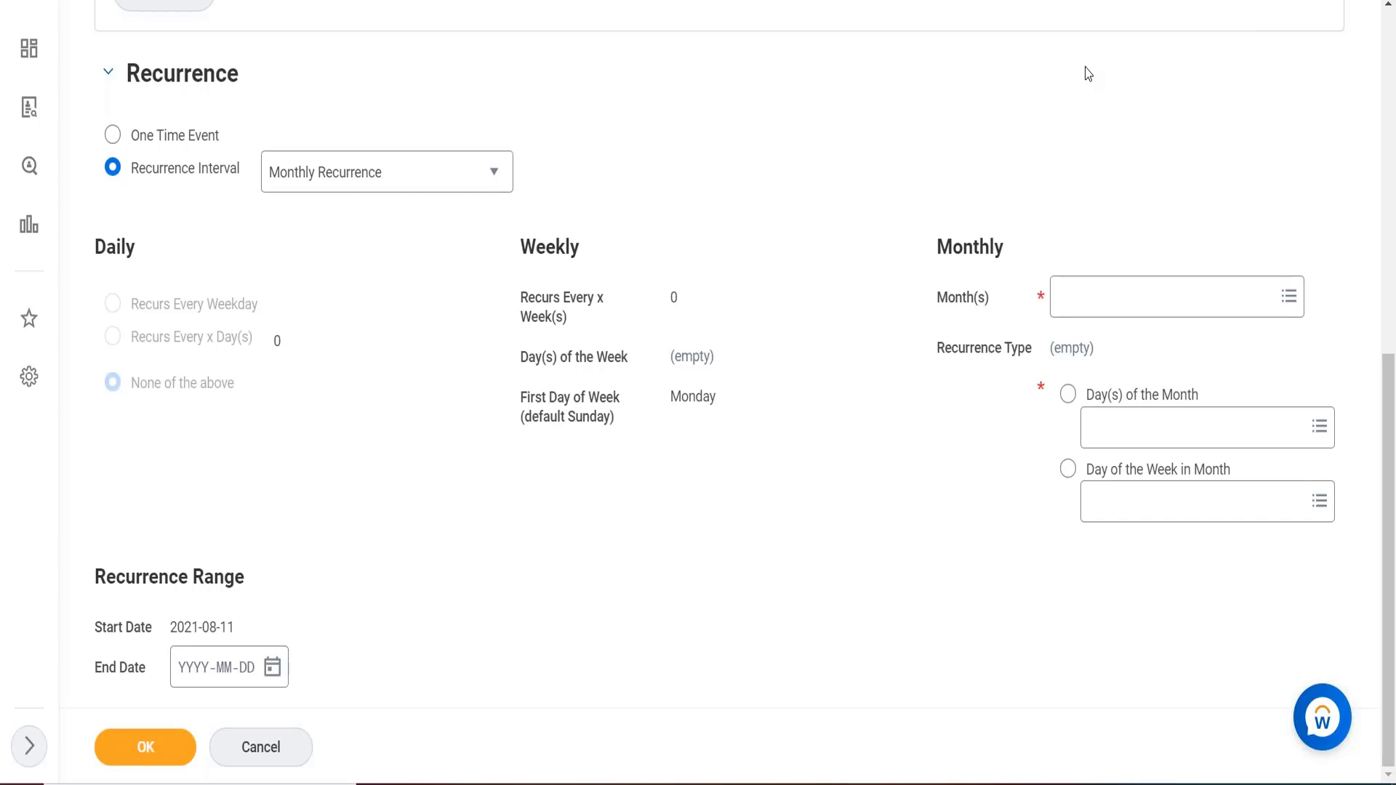
pyautogui.click(1178, 427)
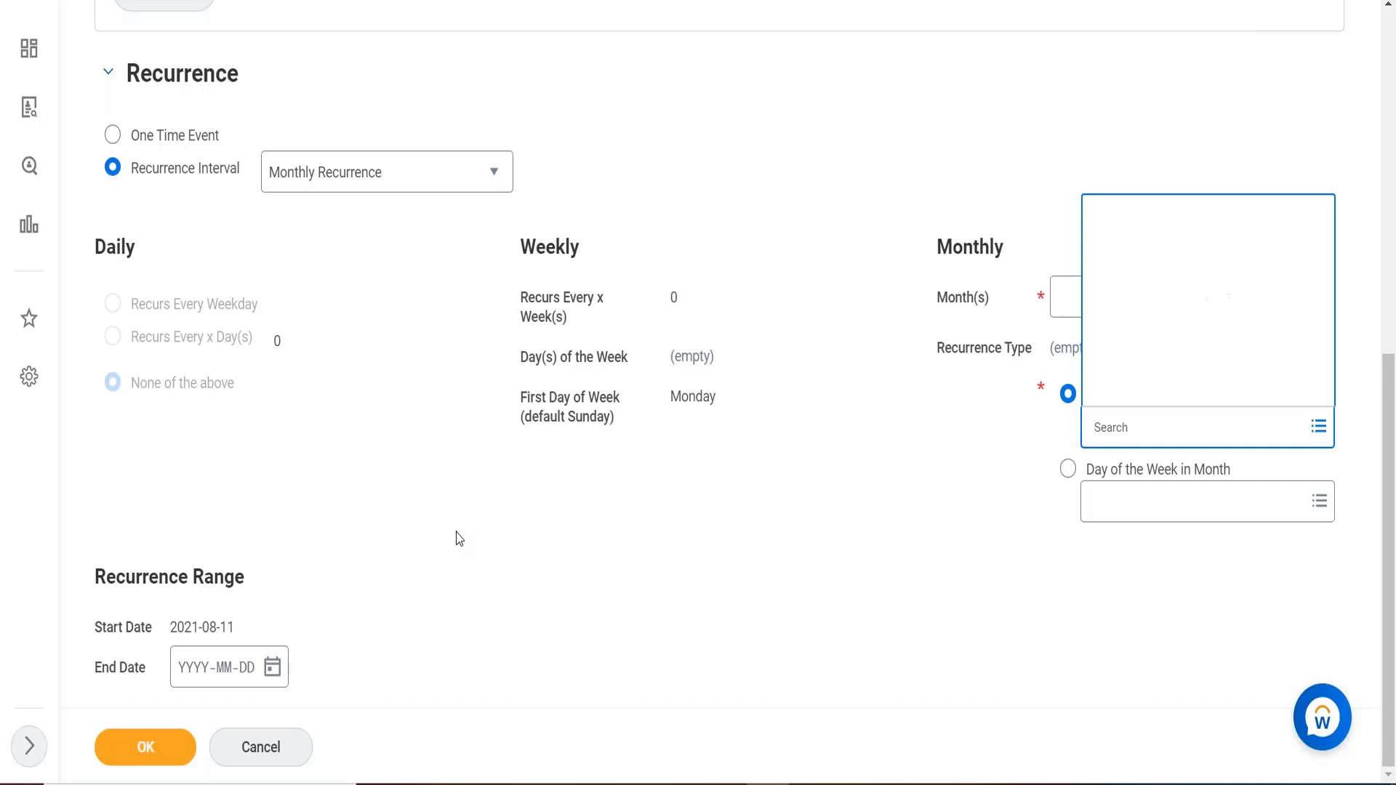
pyautogui.scroll(3, 460, 538)
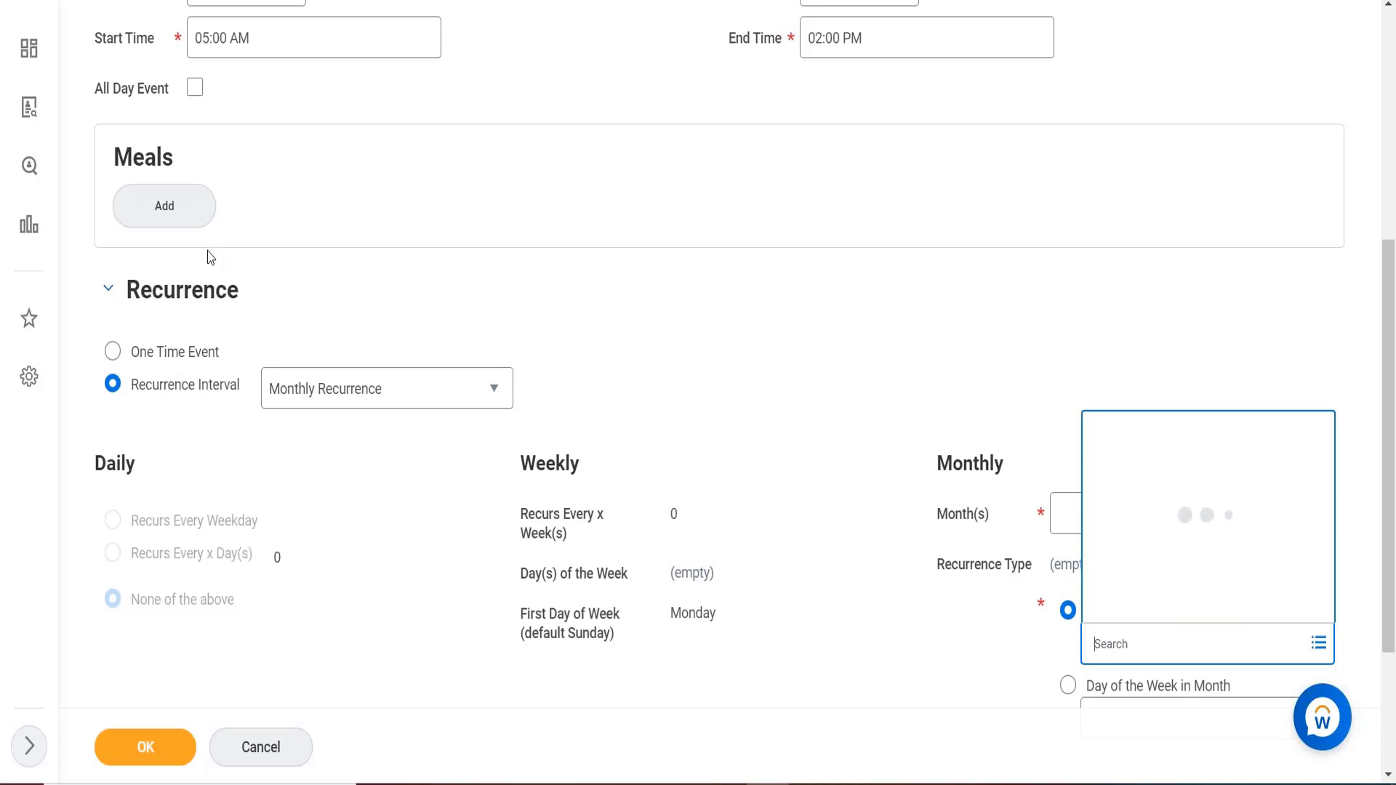
pyautogui.scroll(1, 210, 258)
pyautogui.scroll(6, 210, 258)
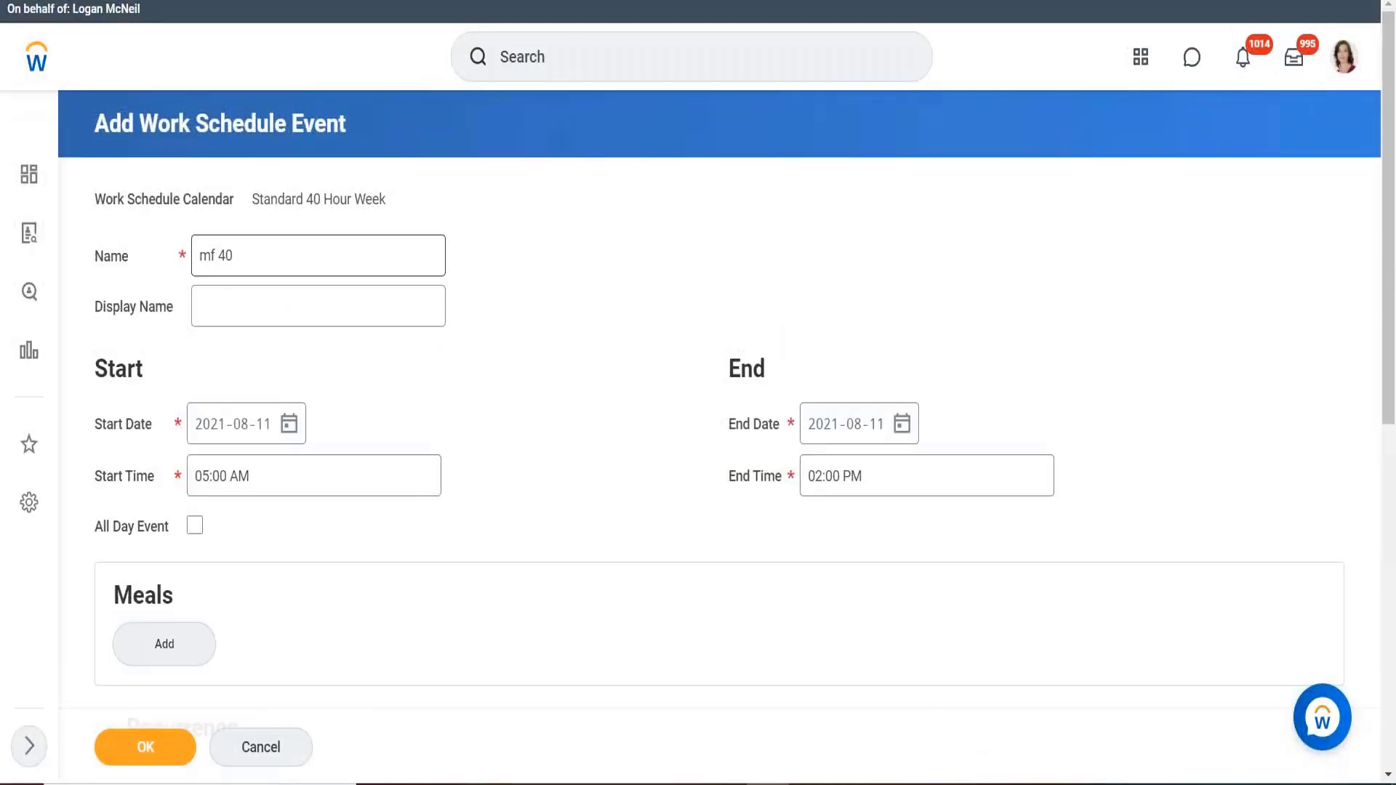
# Run a global search for 'view holiday calendar' to leave the unfinished event form.
pyautogui.click(581, 67)
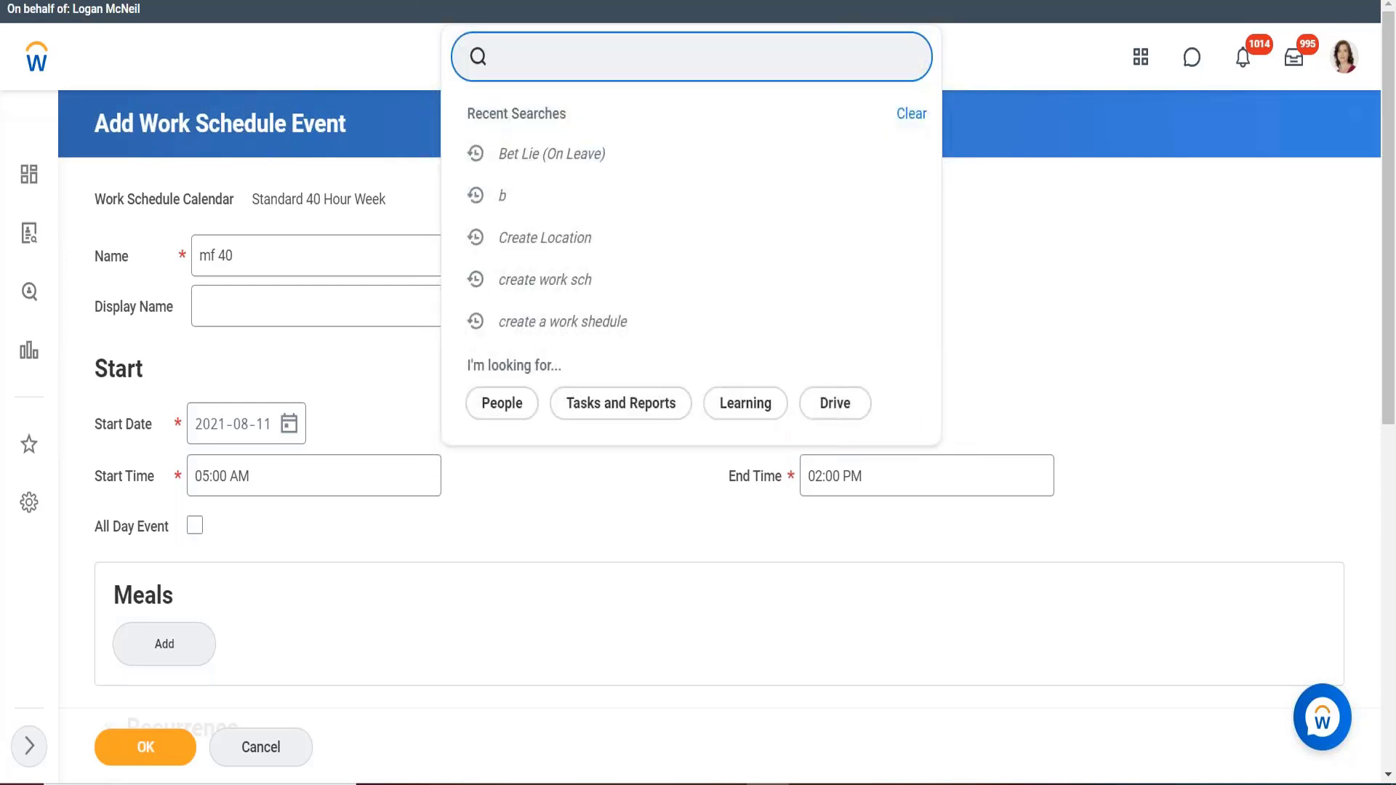
pyautogui.write('view holiday calendar')
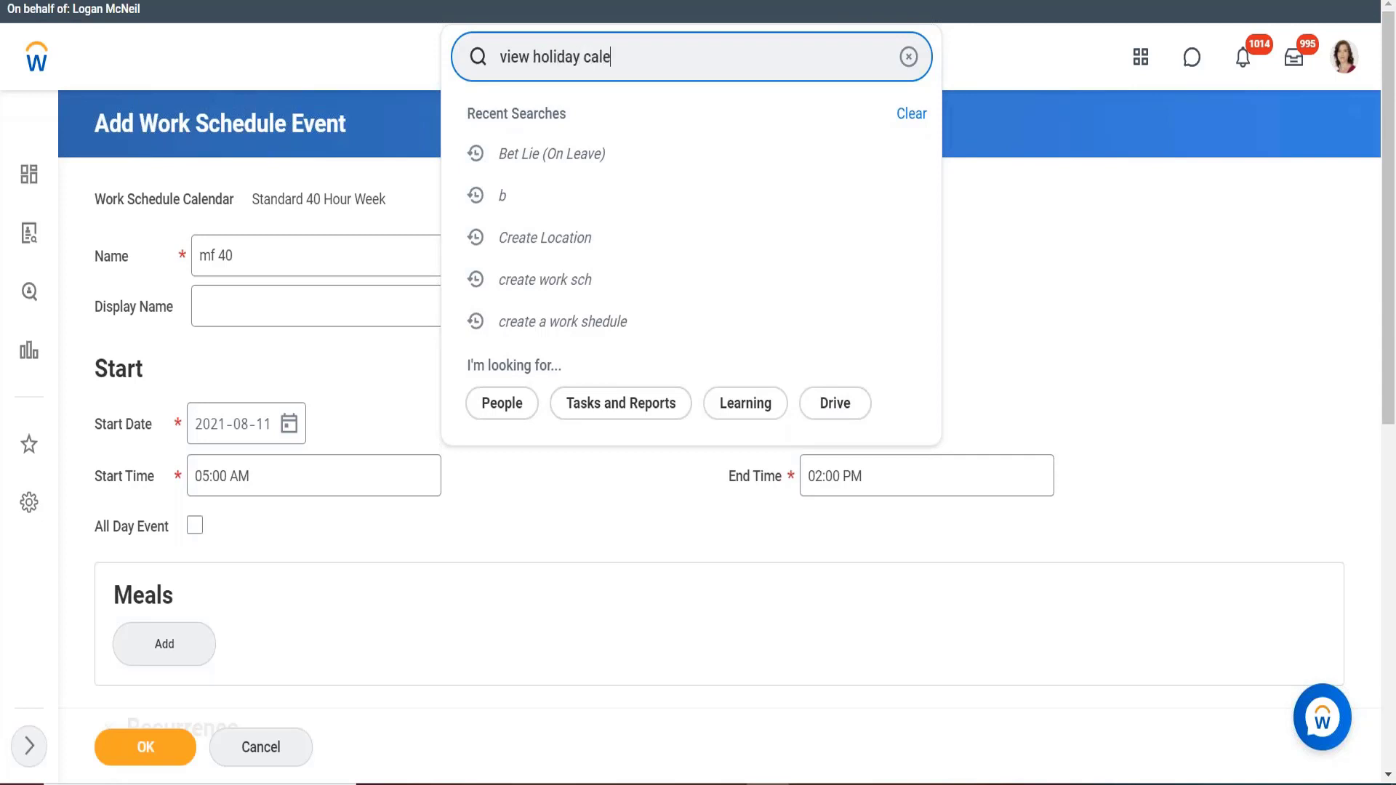
pyautogui.press('Return')
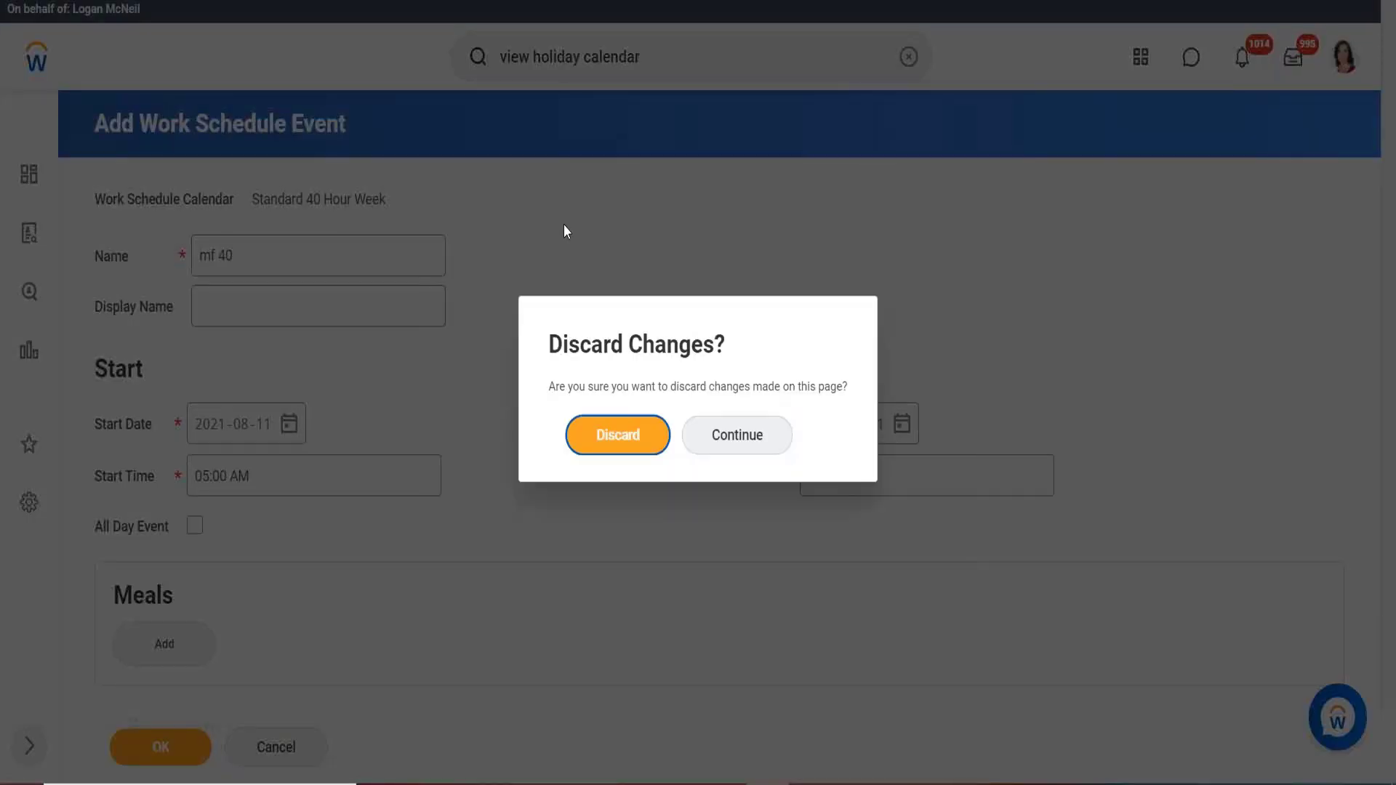
pyautogui.press('Return')
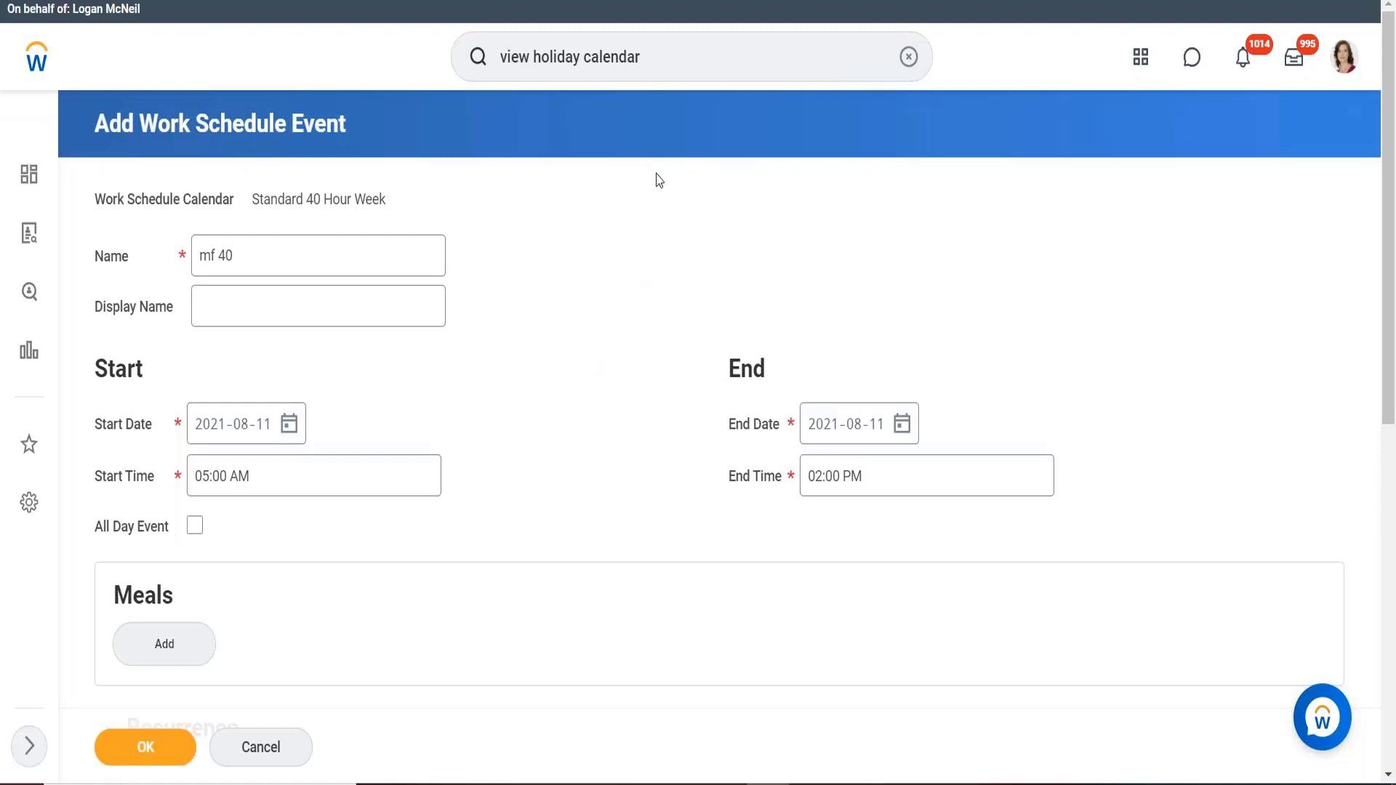
pyautogui.click(662, 69)
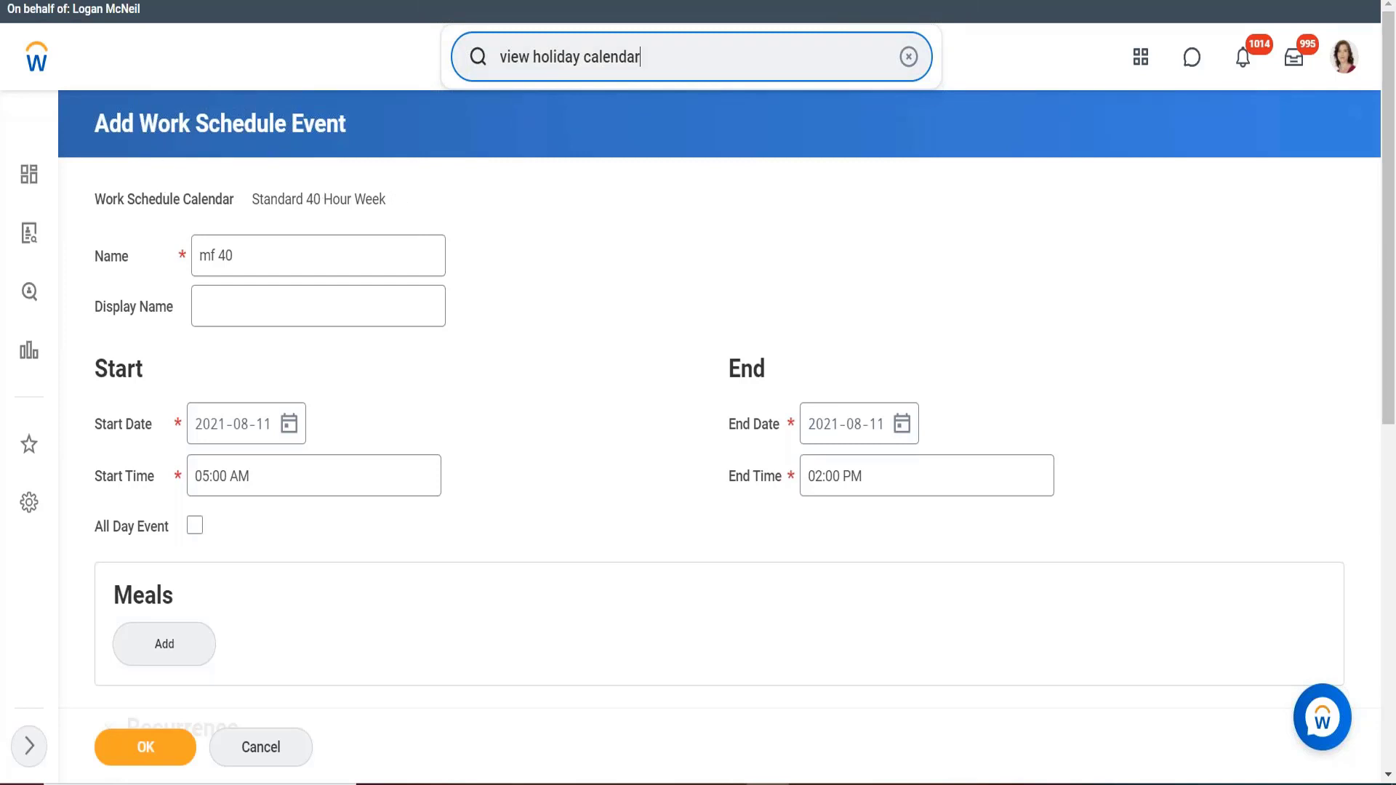
pyautogui.press('Return')
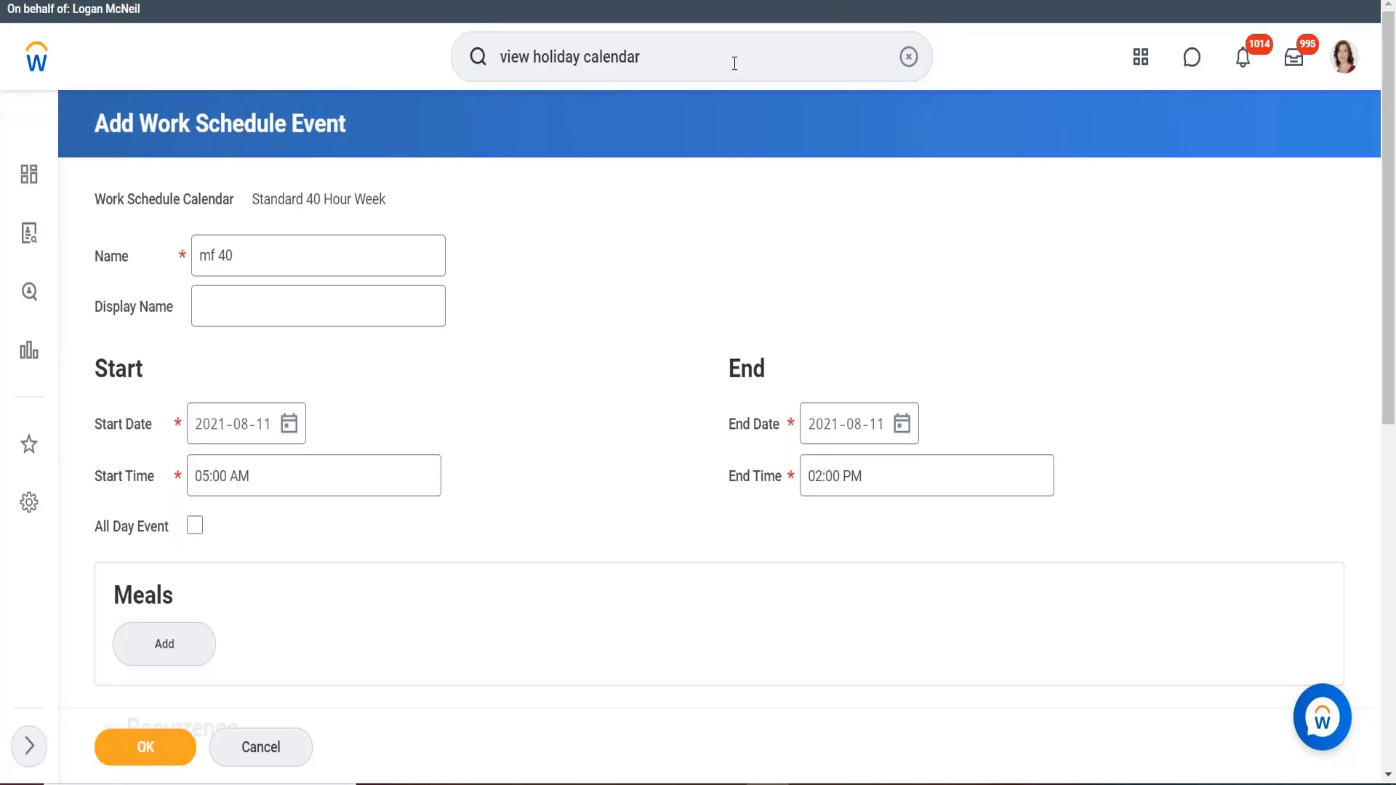
pyautogui.click(706, 63)
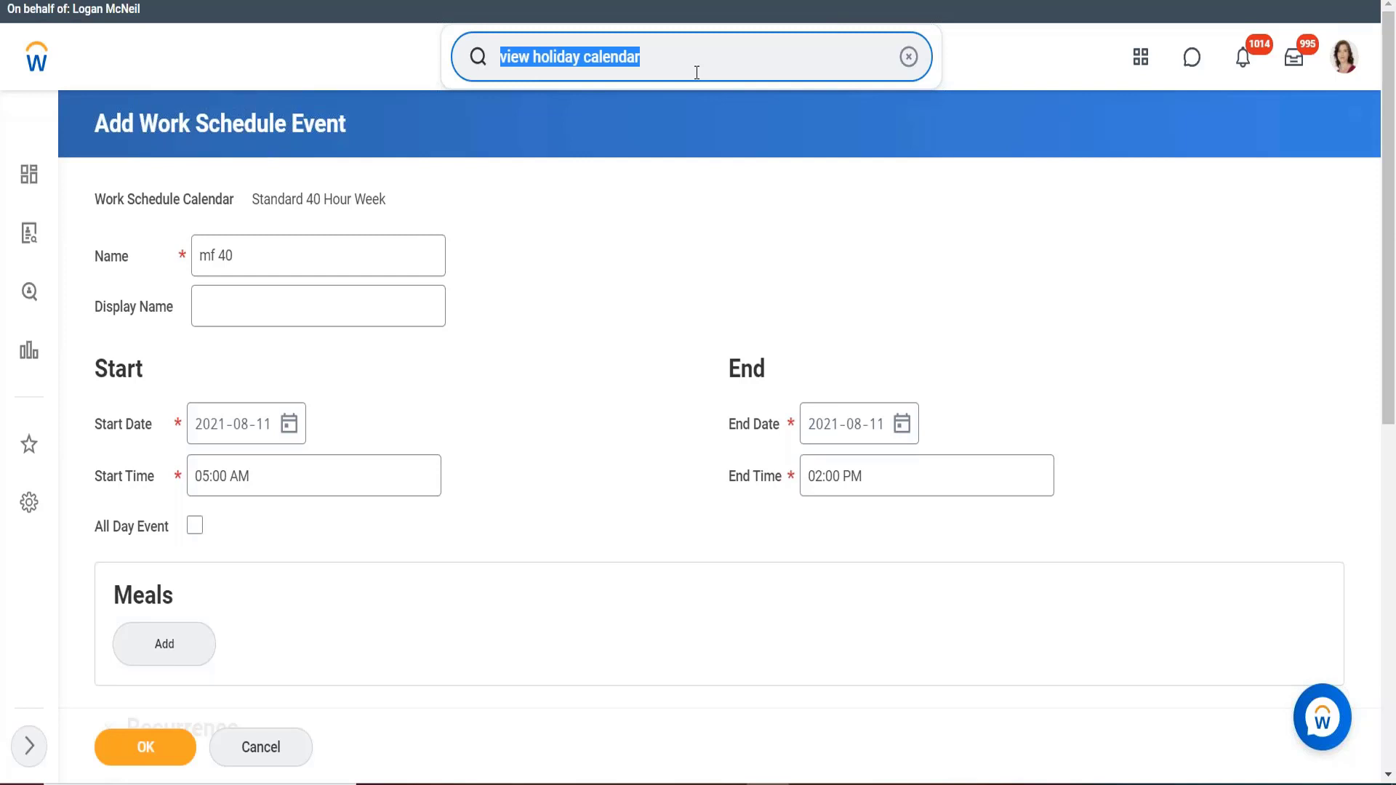
pyautogui.press('Return')
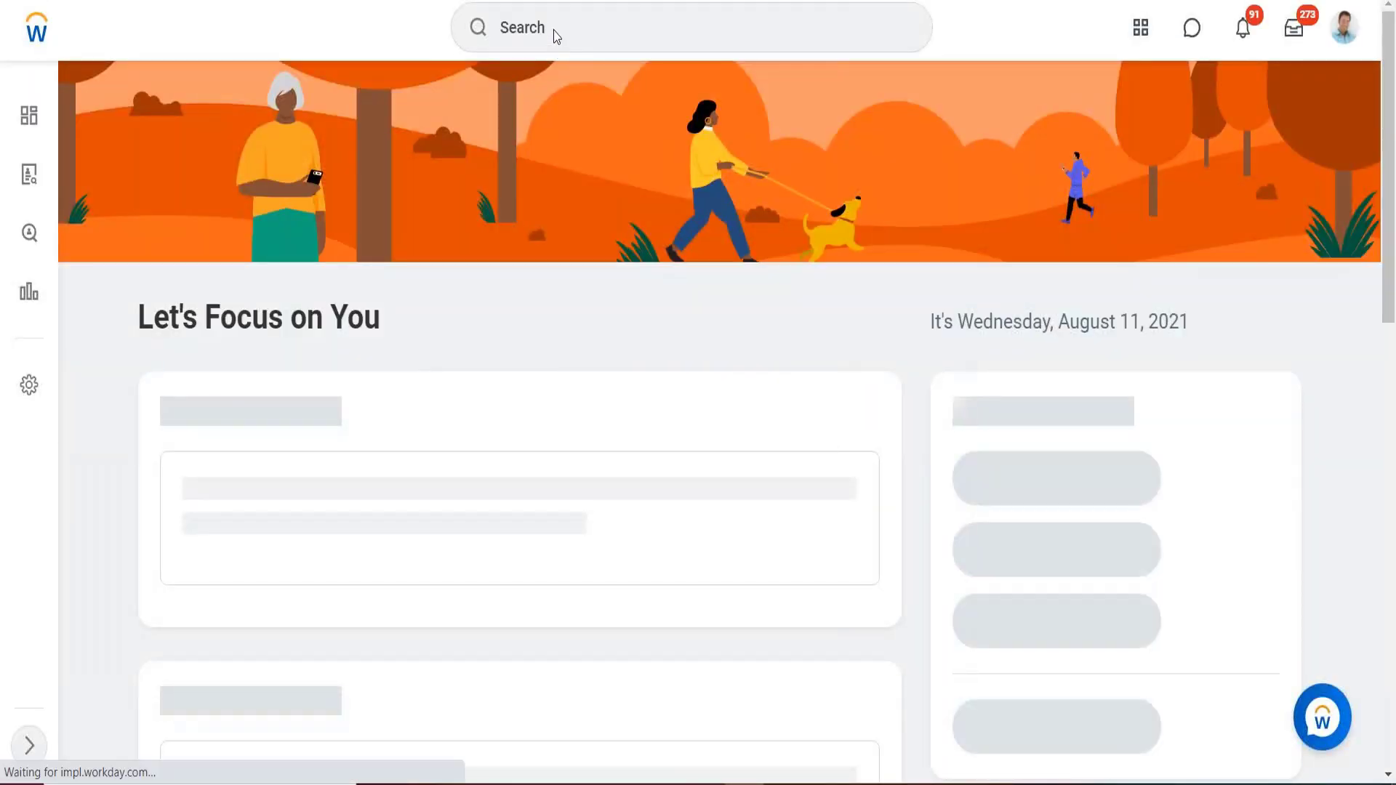
# Search 'view holiday' and open the View Holiday Calendar report.
pyautogui.click(556, 36)
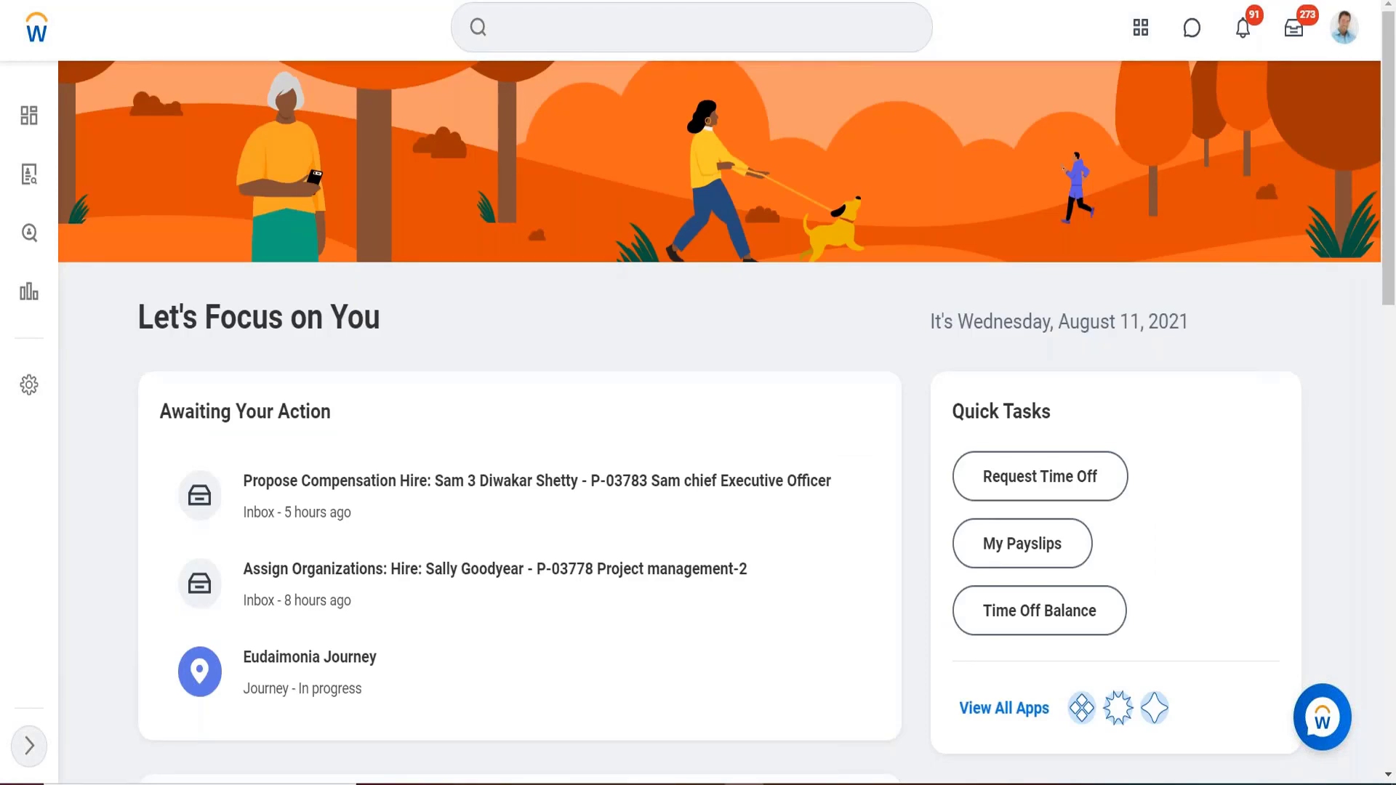
pyautogui.click(556, 34)
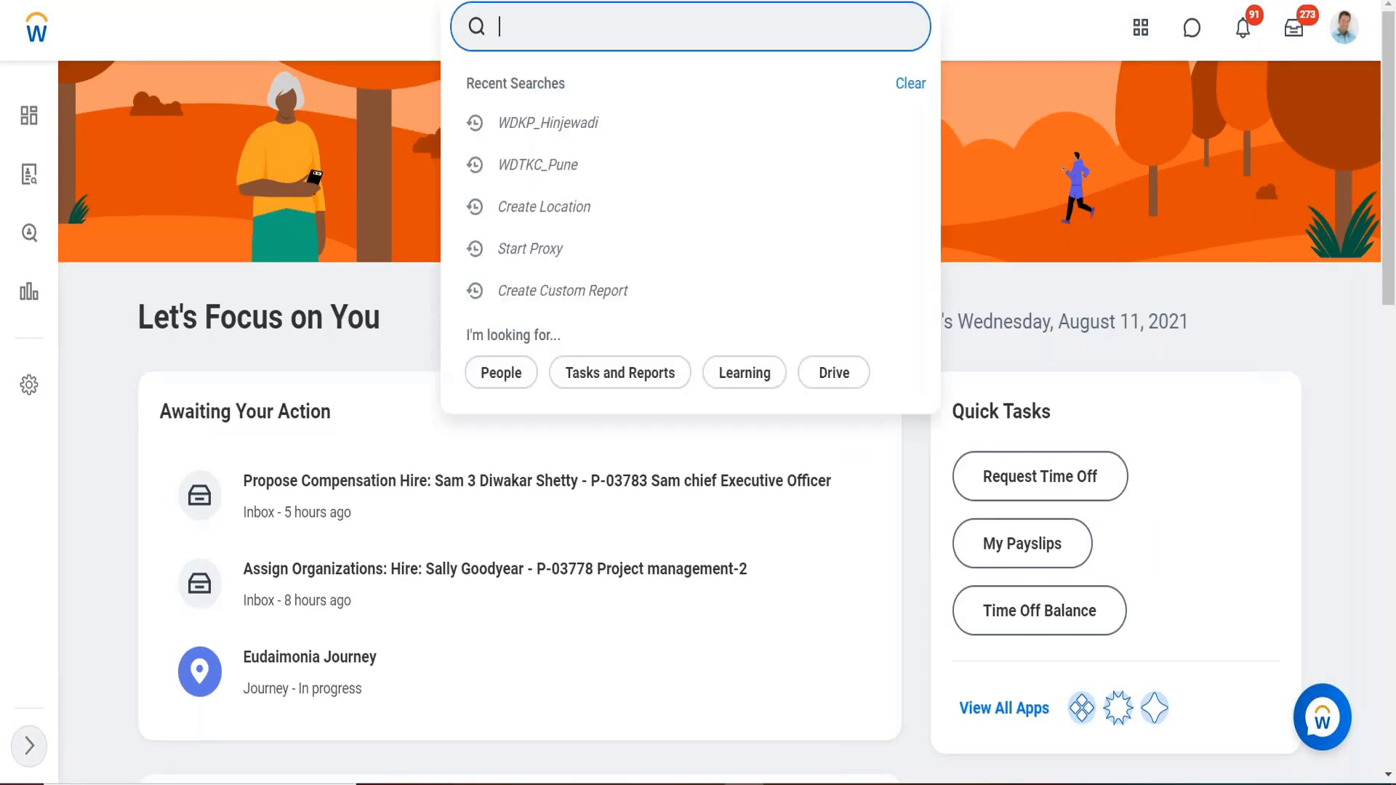
pyautogui.write('view holiday')
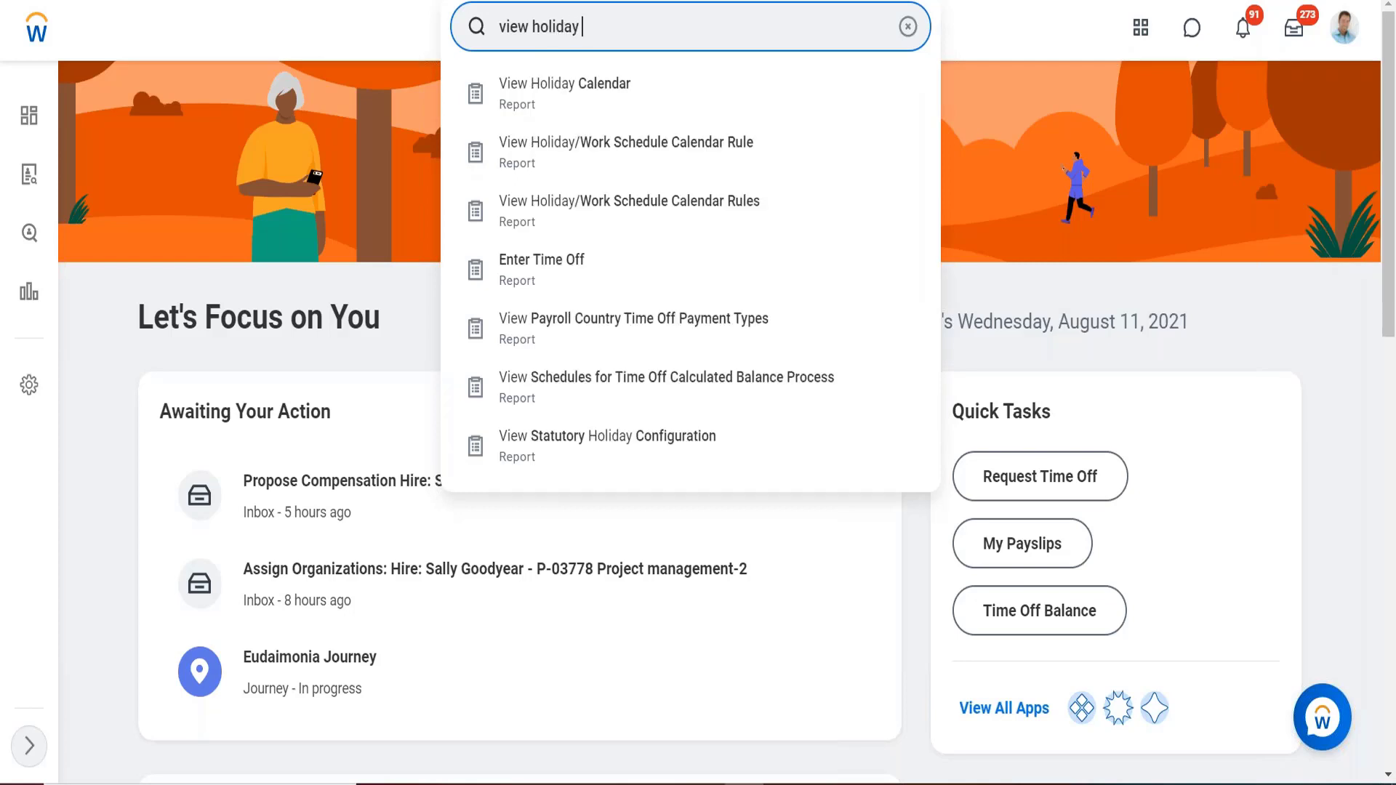
pyautogui.press('Return')
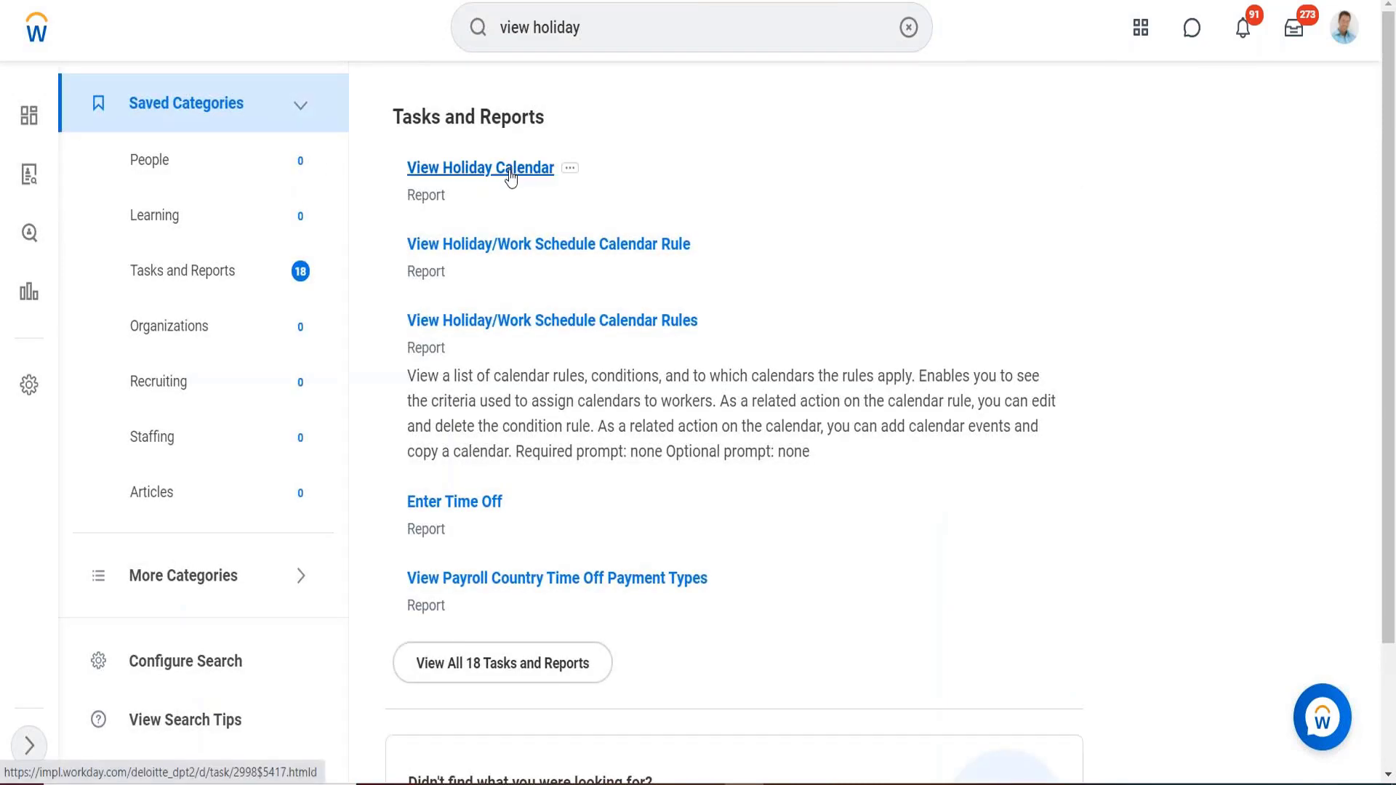
pyautogui.click(511, 173)
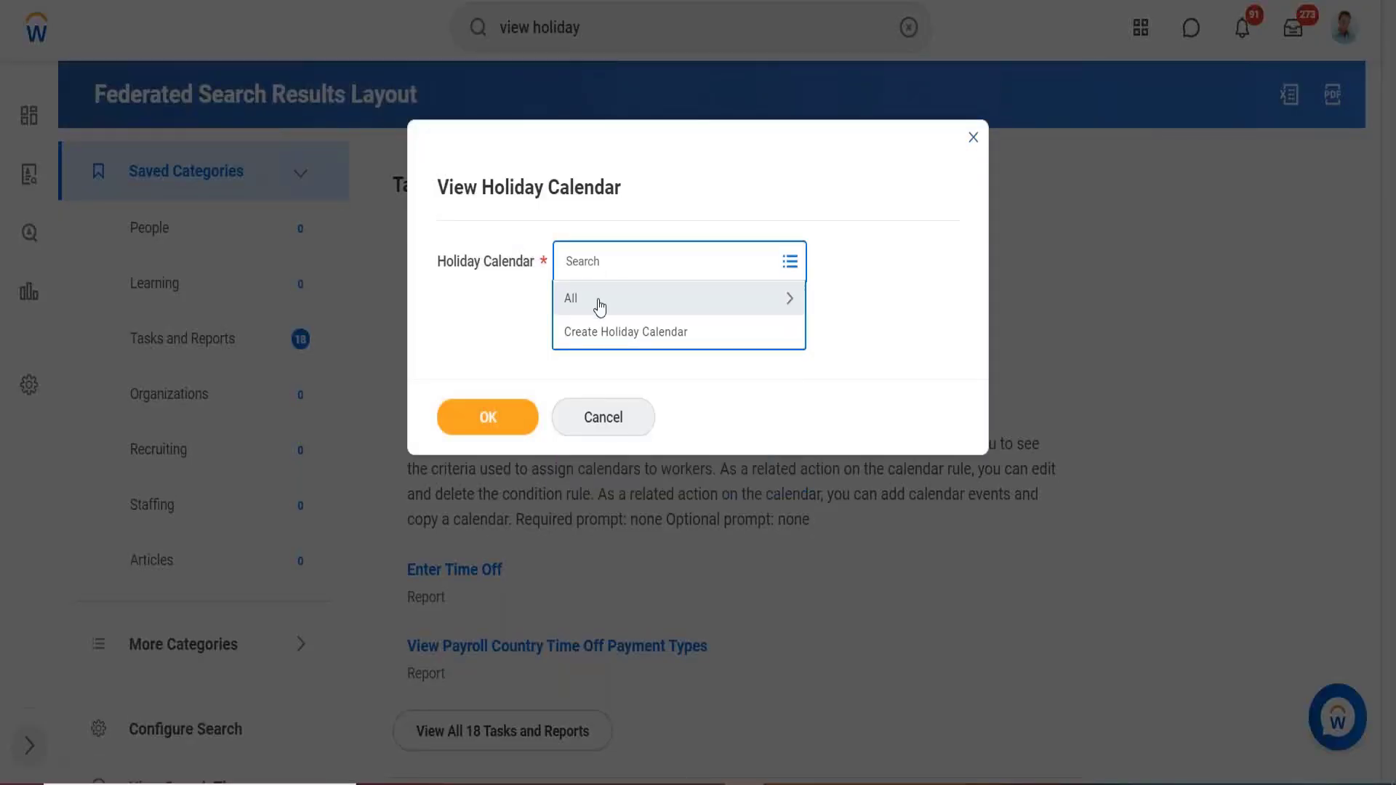
# Choose the Holidays for the United States of America calendar and run the report.
pyautogui.click(602, 294)
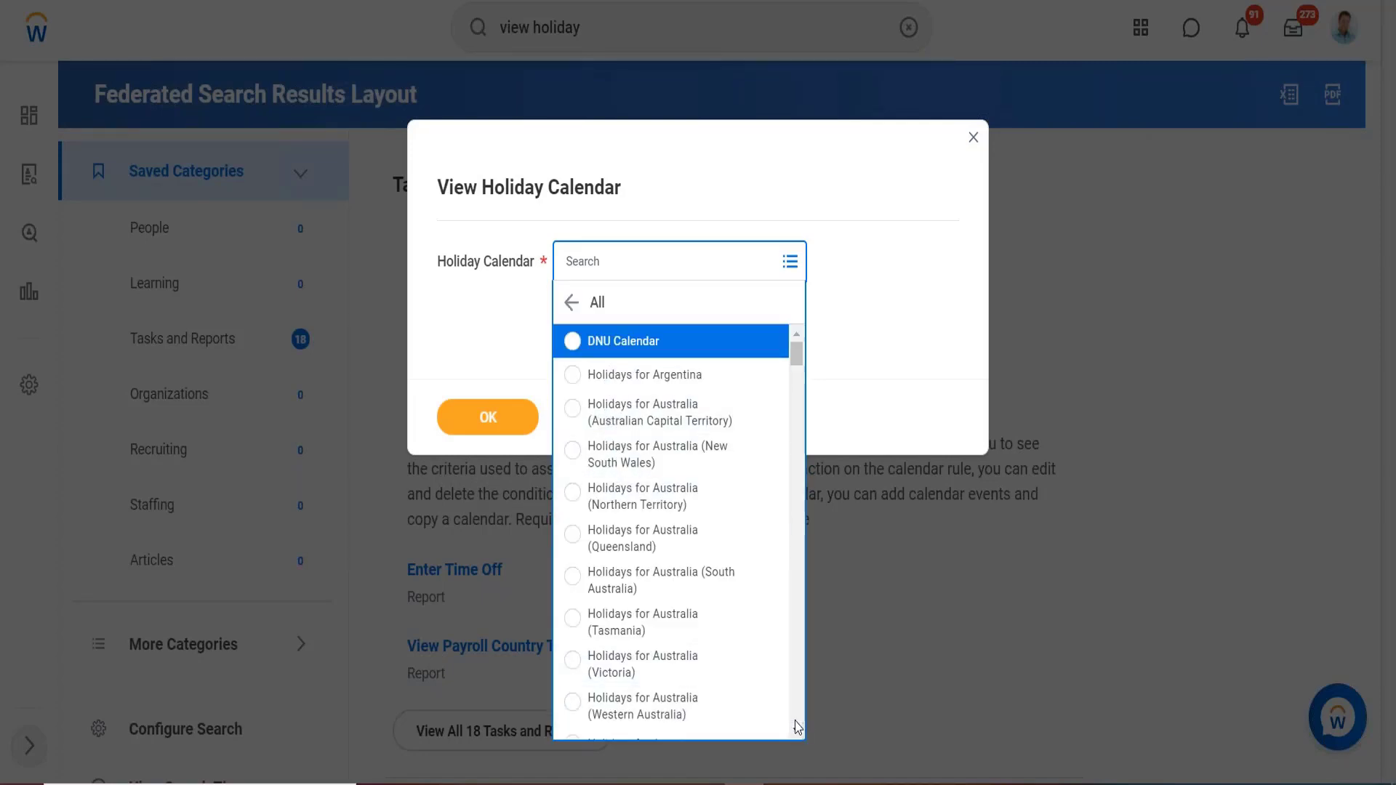
pyautogui.scroll(-10, 799, 727)
pyautogui.scroll(-15, 798, 727)
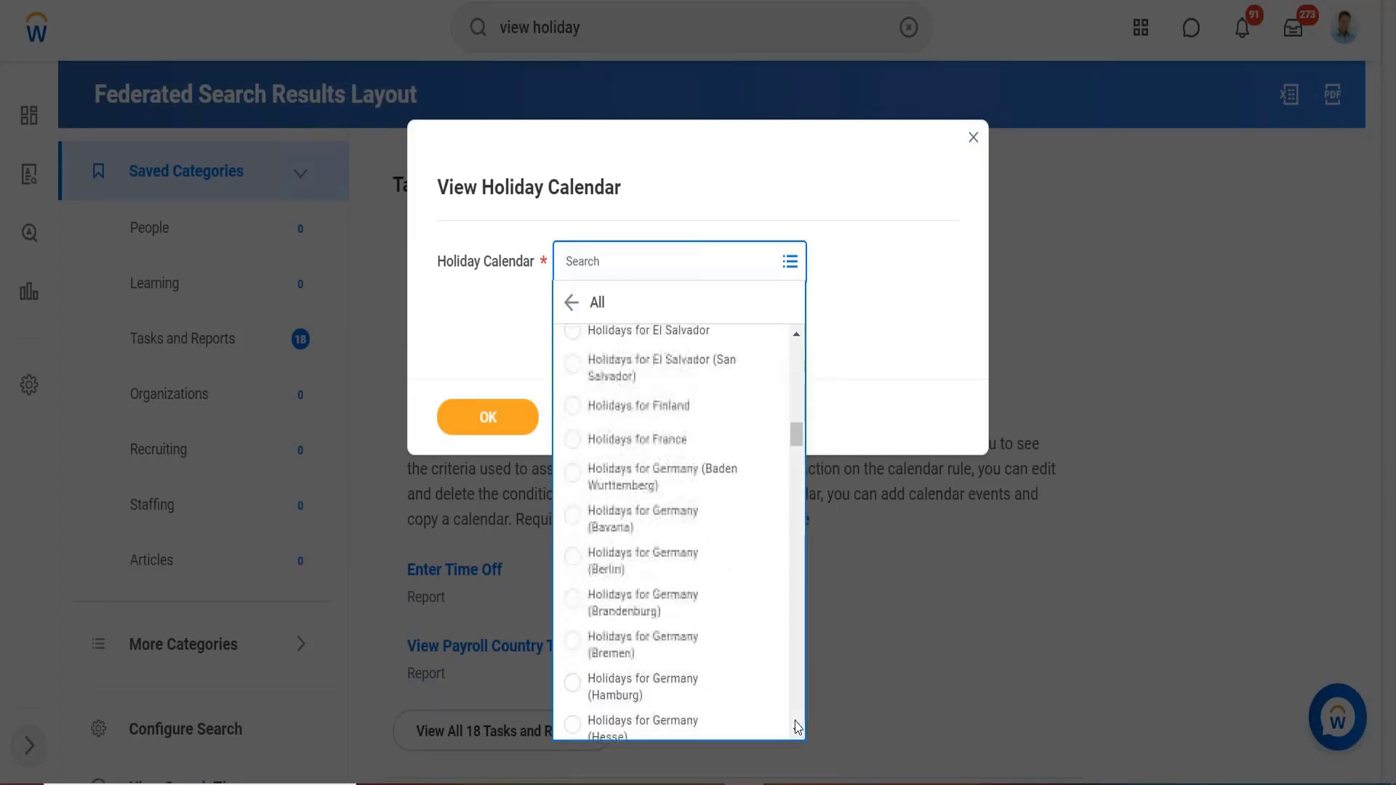
pyautogui.scroll(-15, 798, 727)
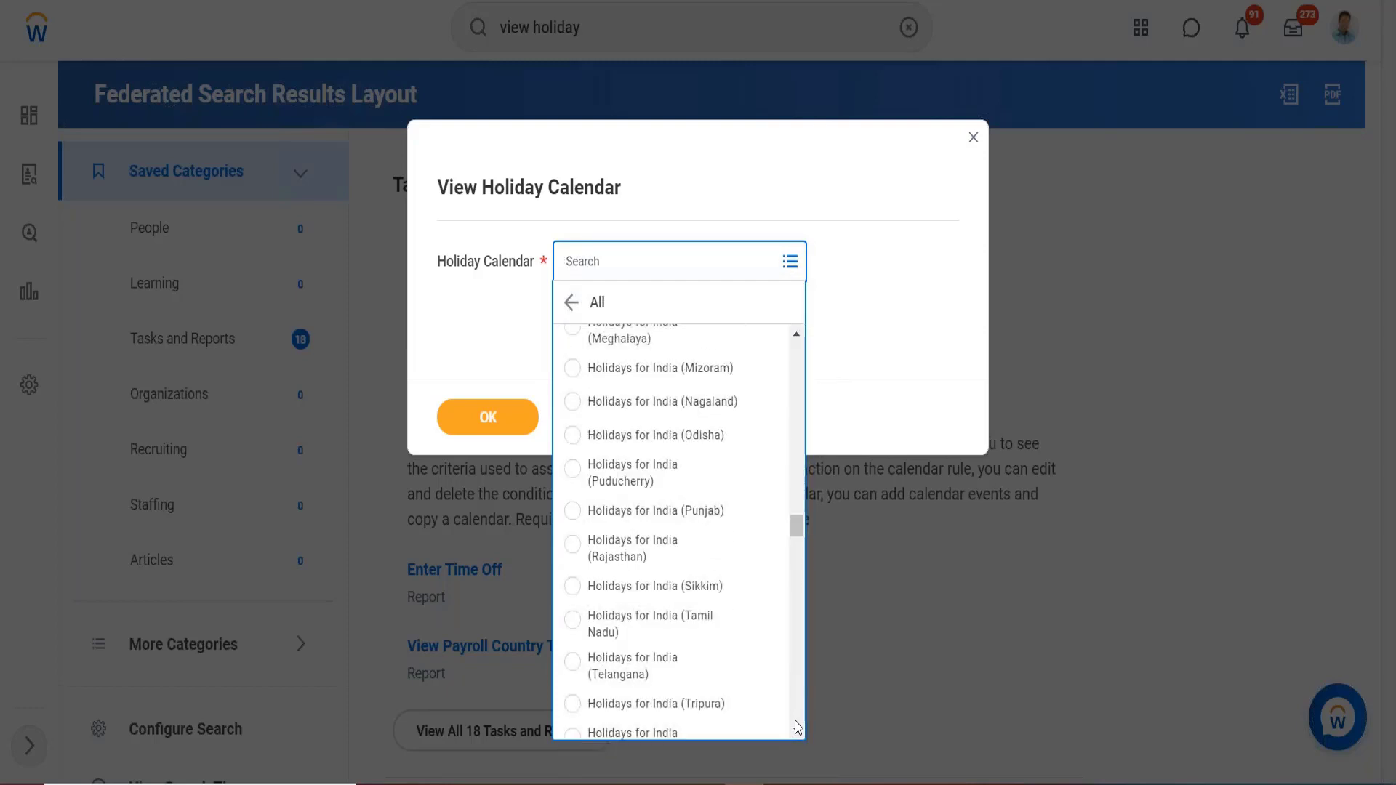
pyautogui.scroll(-15, 798, 727)
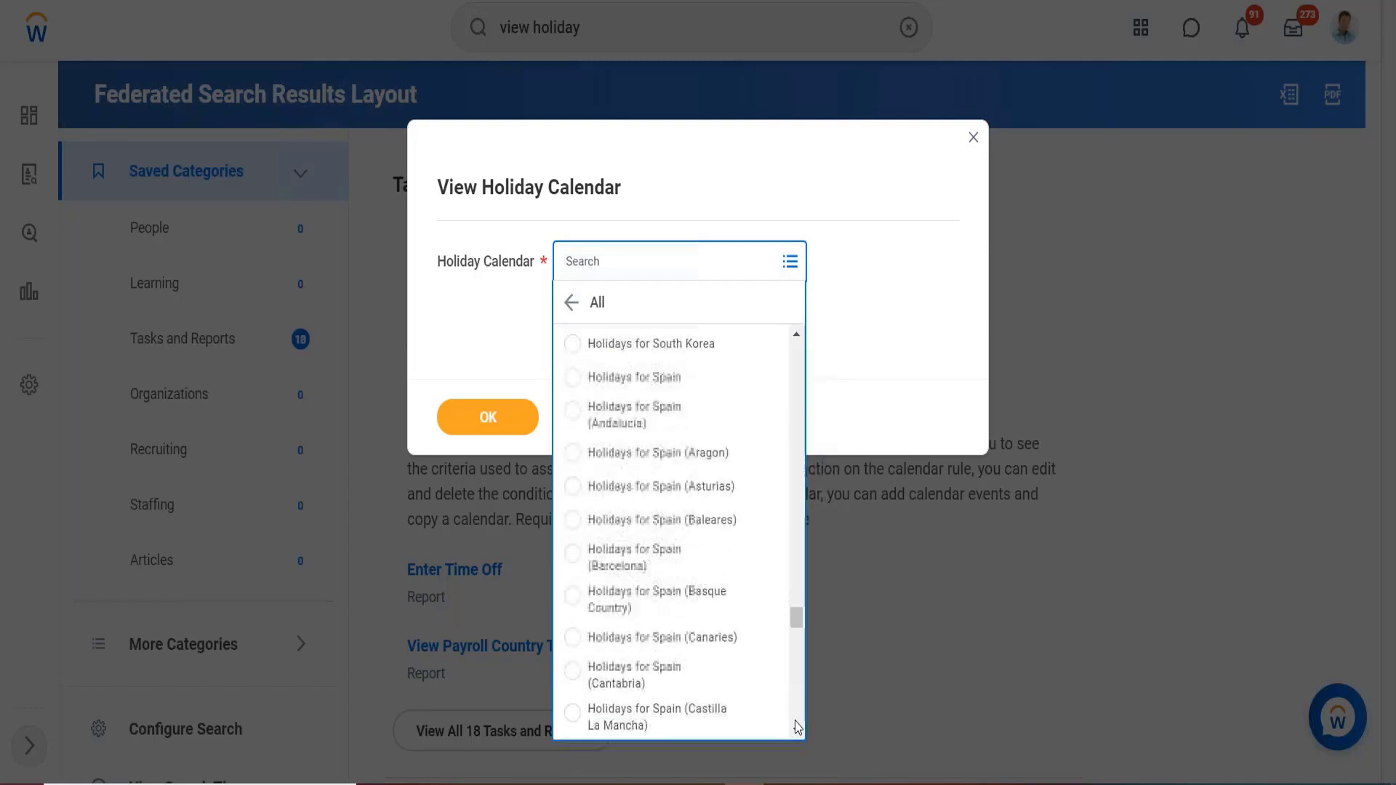
pyautogui.scroll(-5, 700, 344)
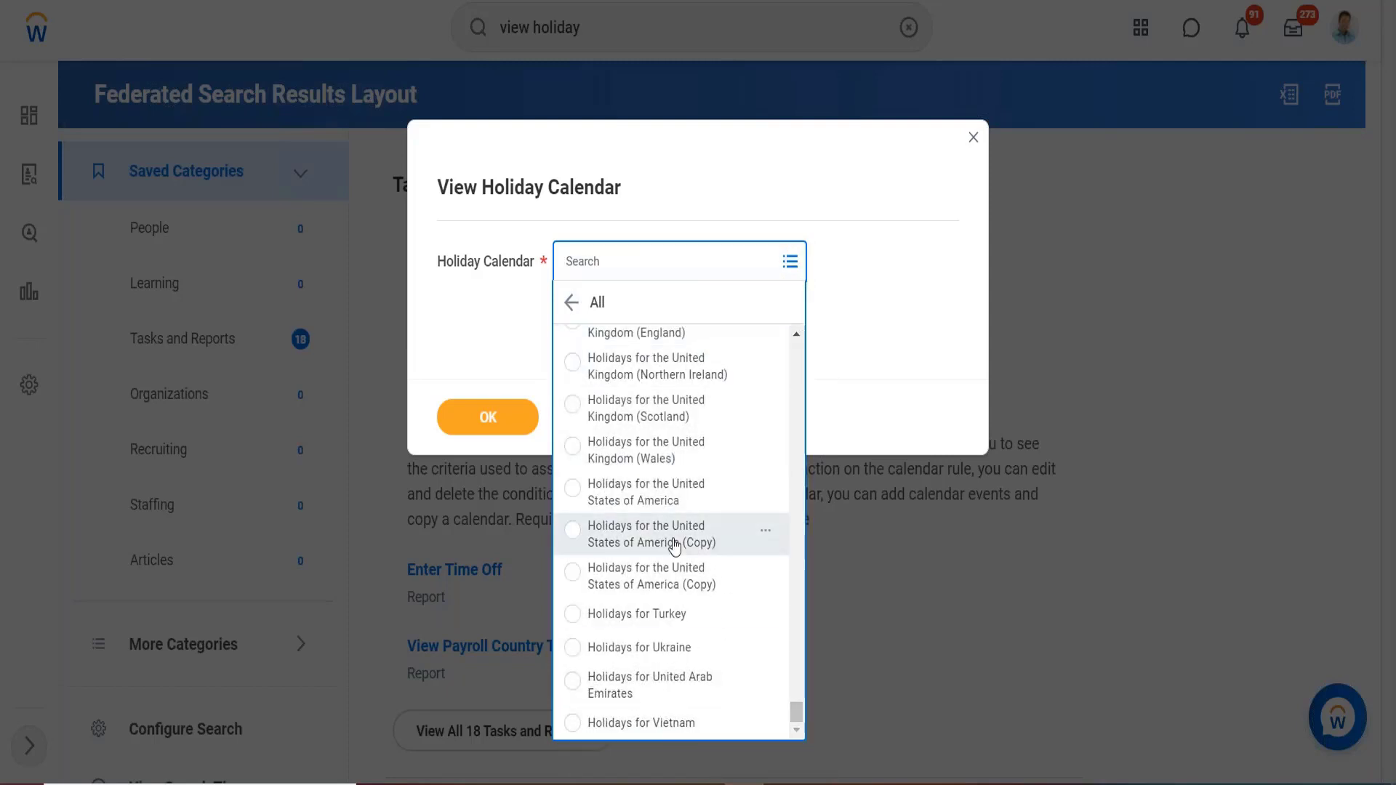
pyautogui.click(627, 498)
pyautogui.click(488, 418)
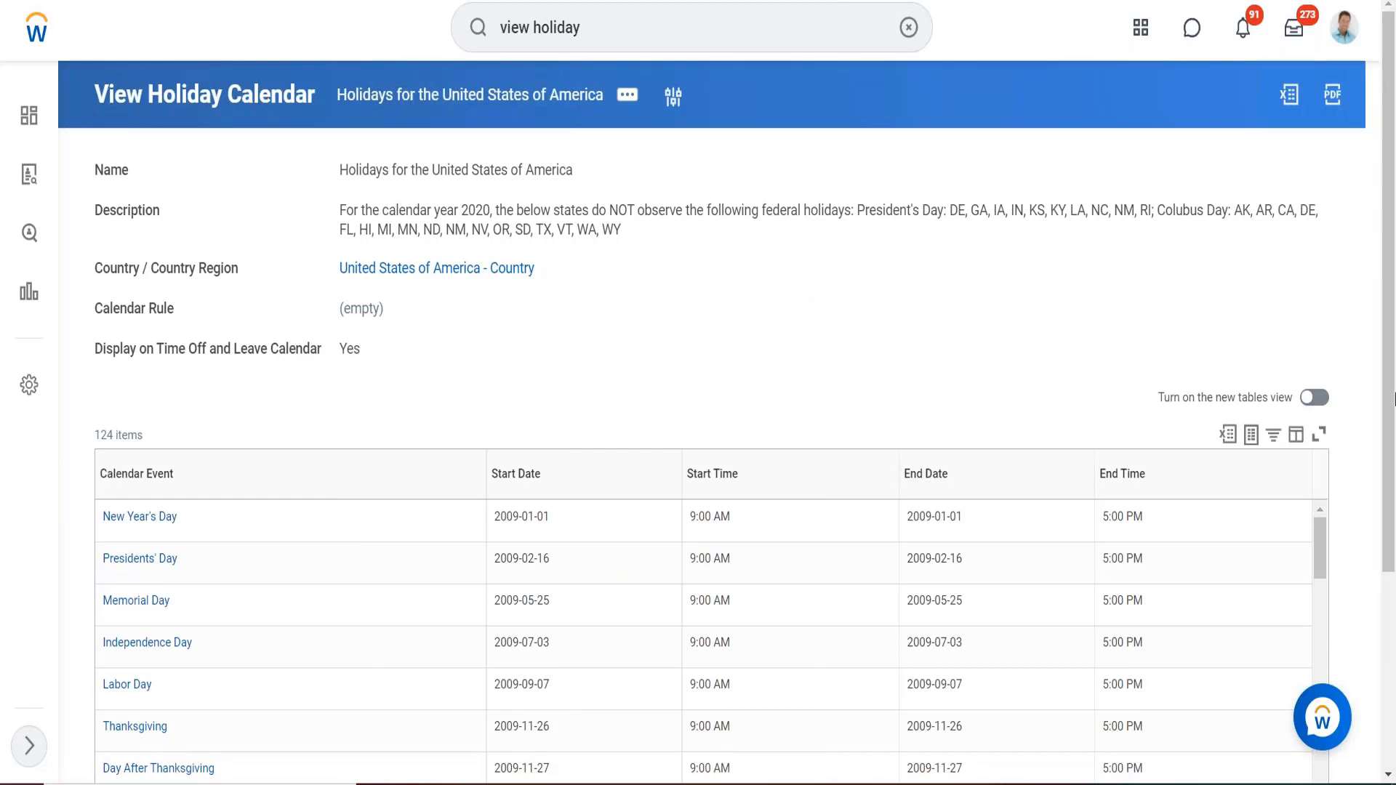
# Choose Calendar > Add Calendar Event from the calendar's related actions menu.
pyautogui.moveTo(1320, 549)
pyautogui.mouseDown()
pyautogui.moveTo(1321, 584)
pyautogui.moveTo(1314, 544)
pyautogui.mouseUp()
pyautogui.click(619, 100)
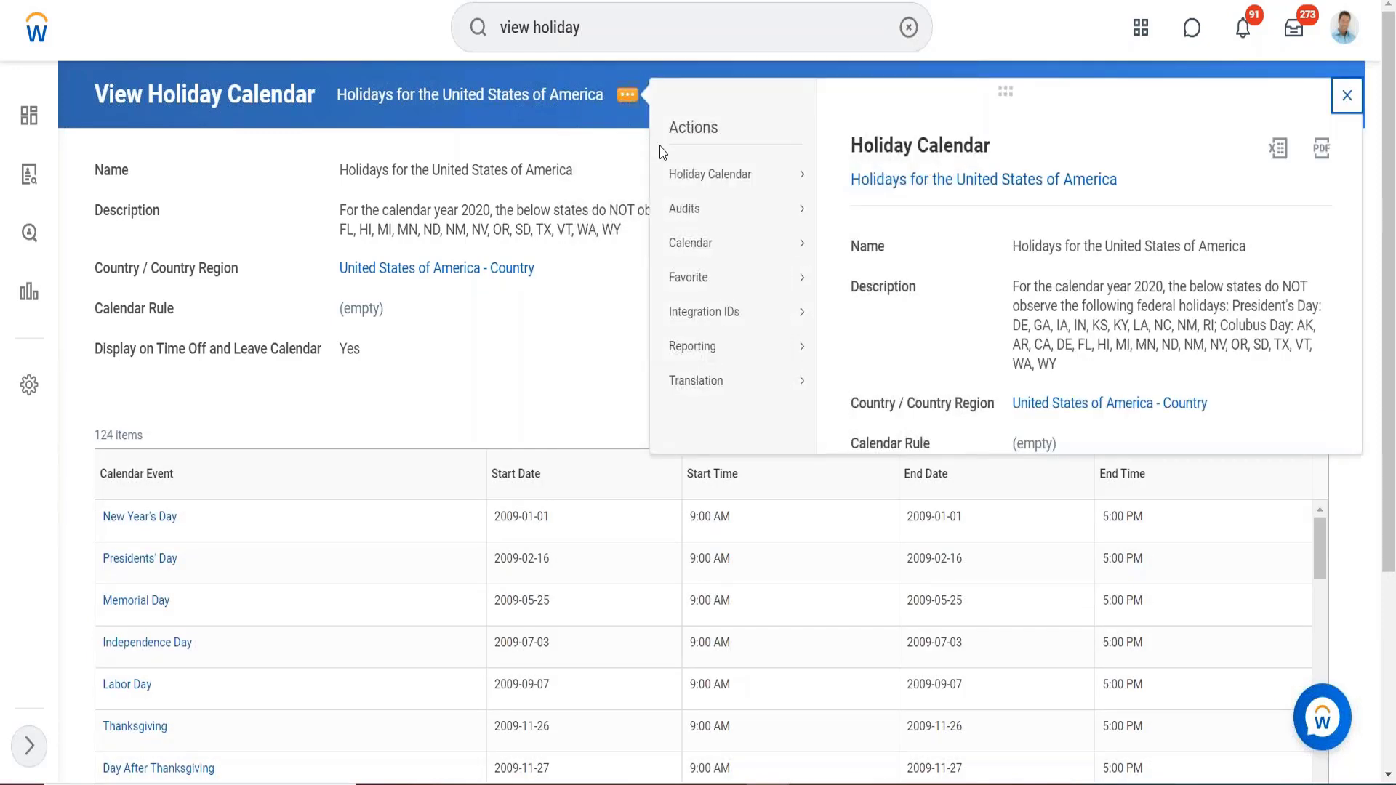
pyautogui.moveTo(713, 174)
pyautogui.moveTo(704, 243)
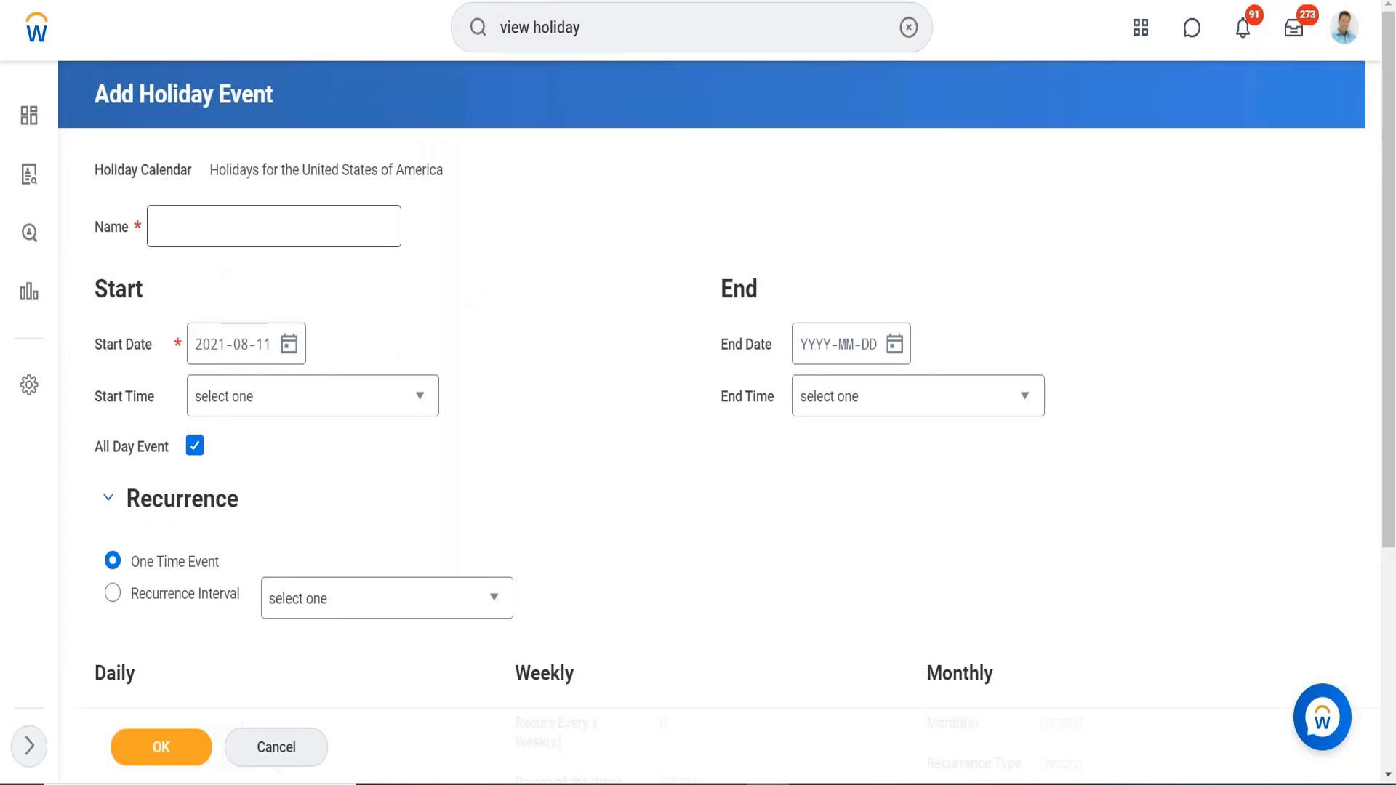
# Save an all-day event named 'Teest' and return to the United States calendar.
pyautogui.click(212, 229)
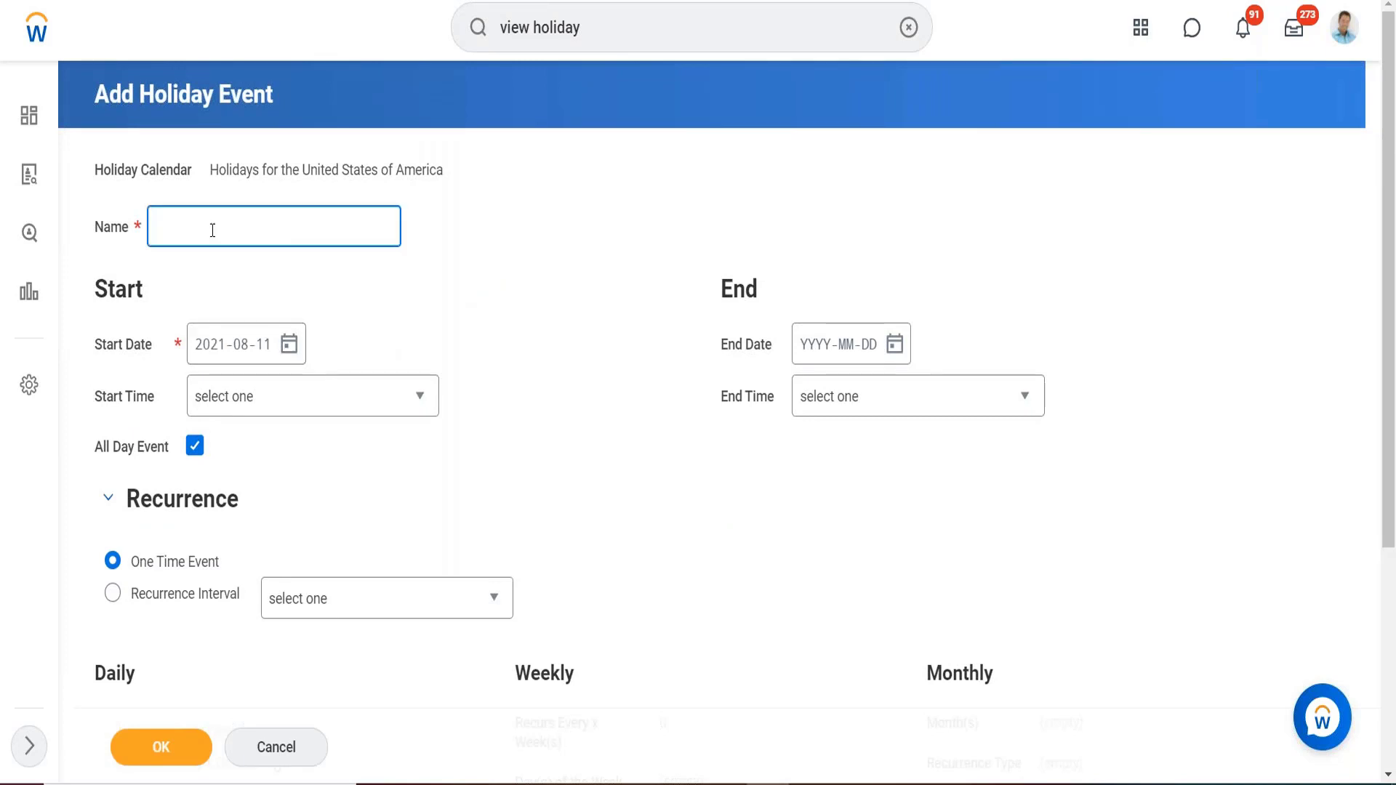
pyautogui.write('Teest')
pyautogui.click(193, 448)
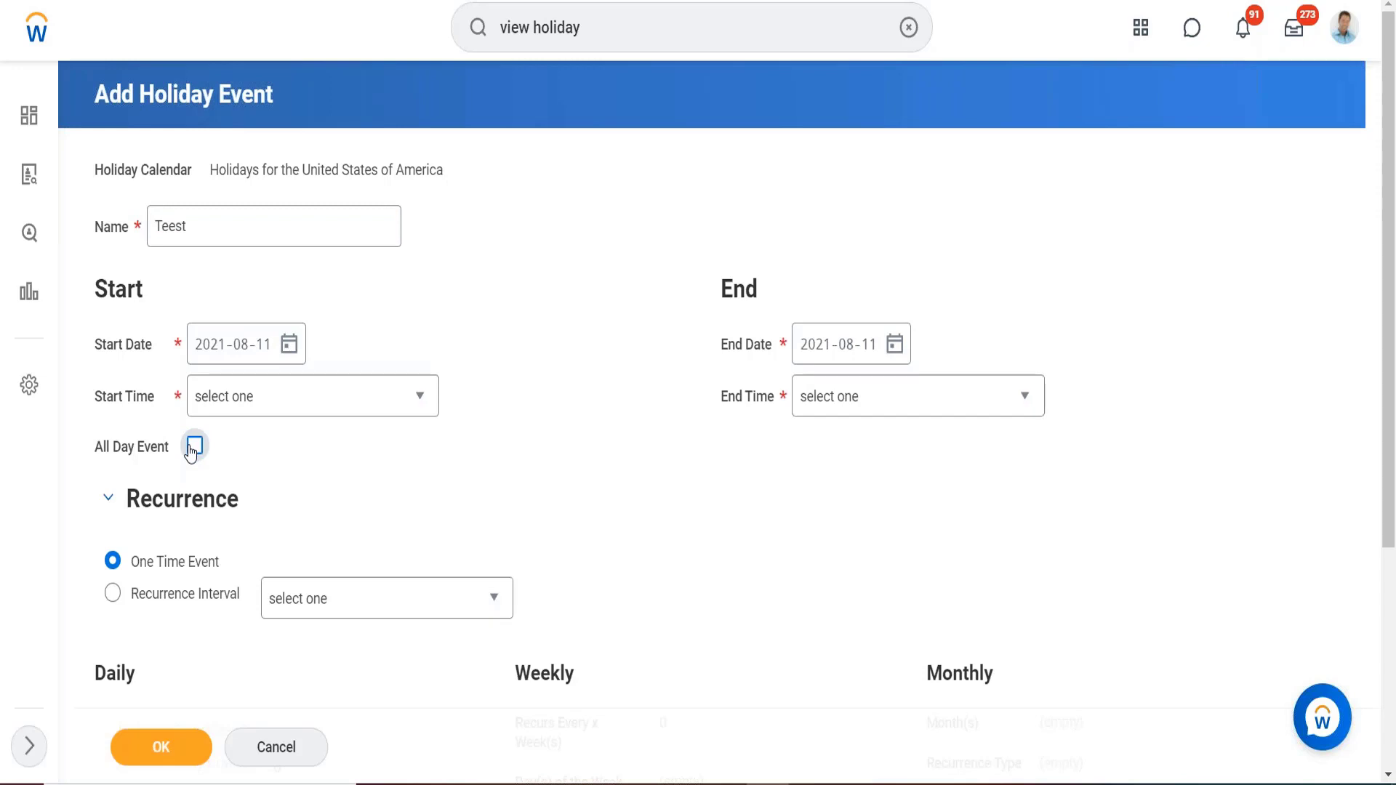
pyautogui.click(193, 446)
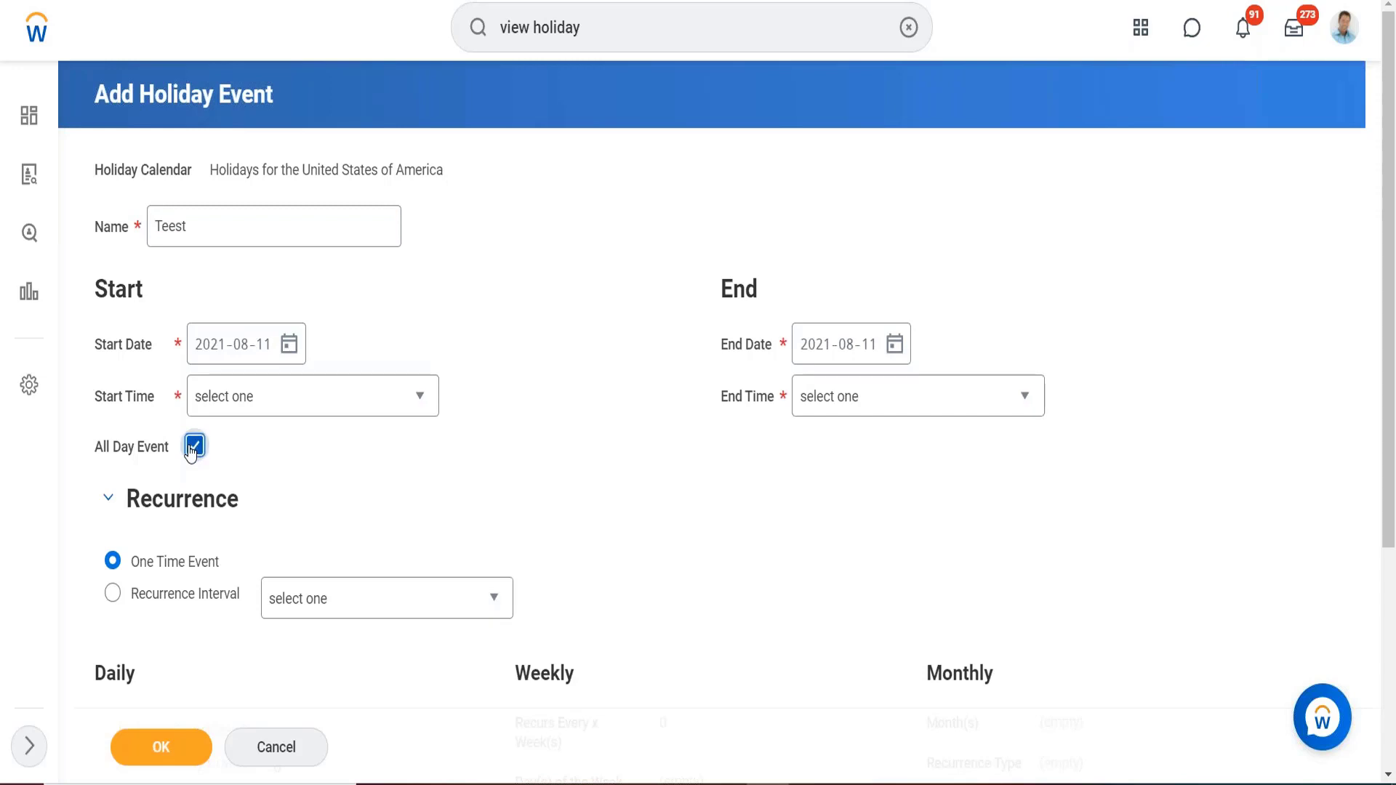
pyautogui.click(161, 747)
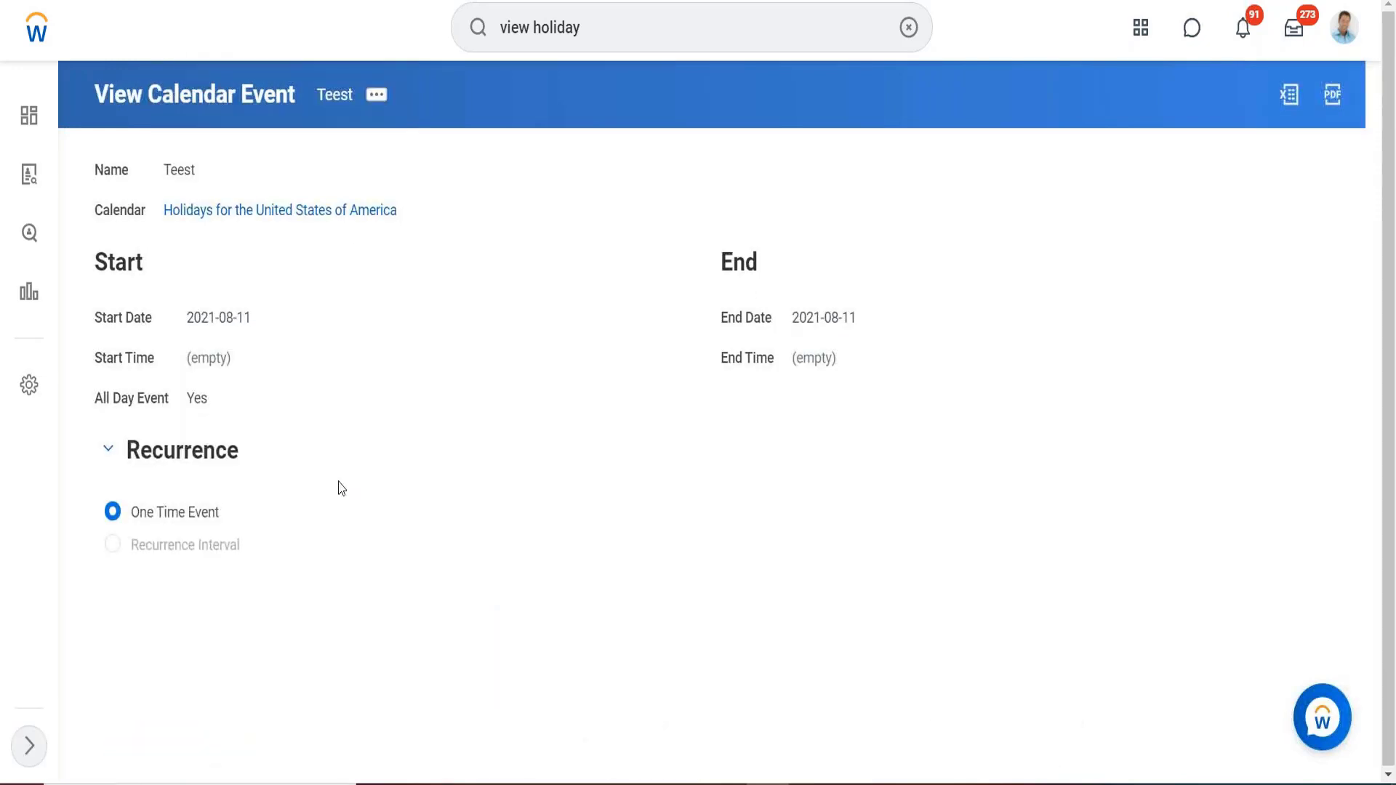
pyautogui.click(280, 211)
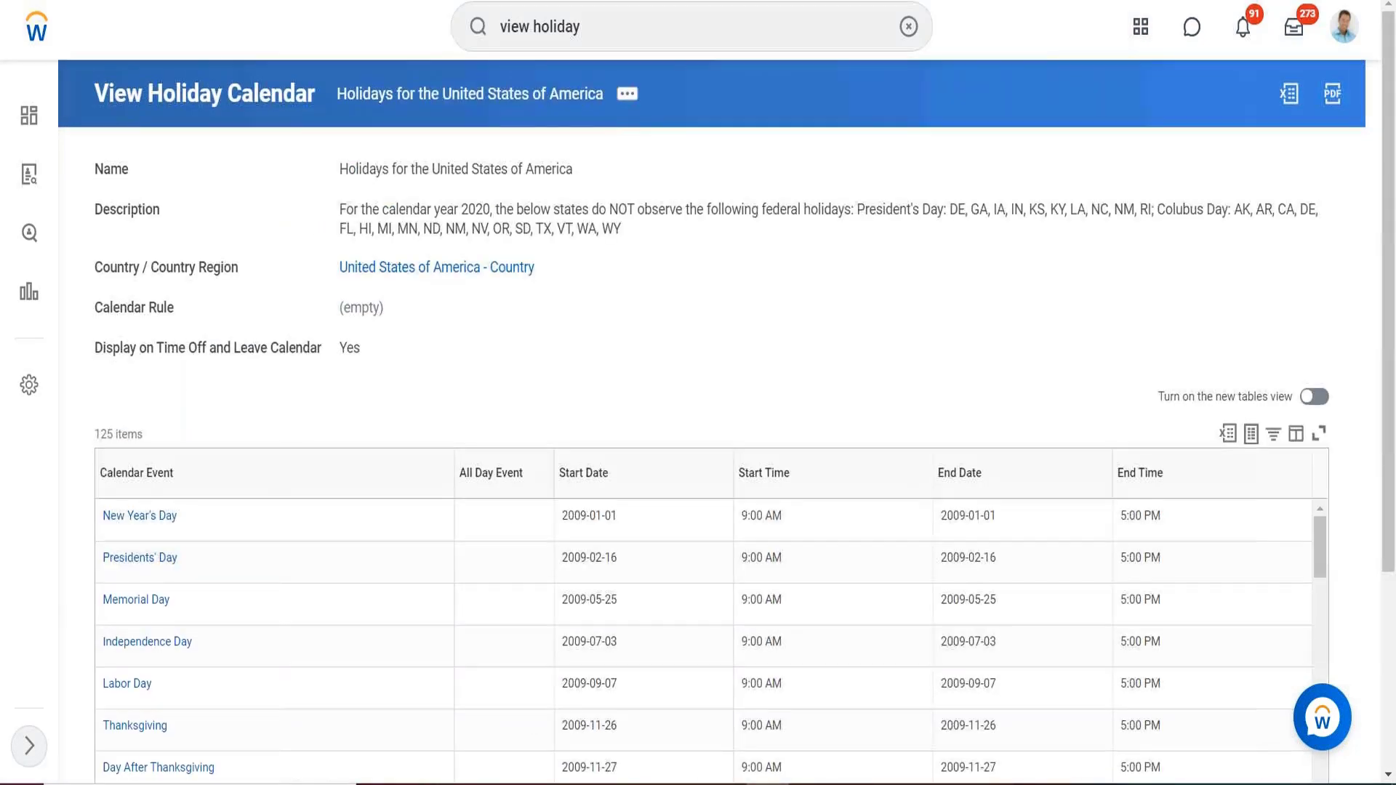
# Scroll down to the calendar's events table, now showing 125 items.
pyautogui.scroll(-3, 436, 331)
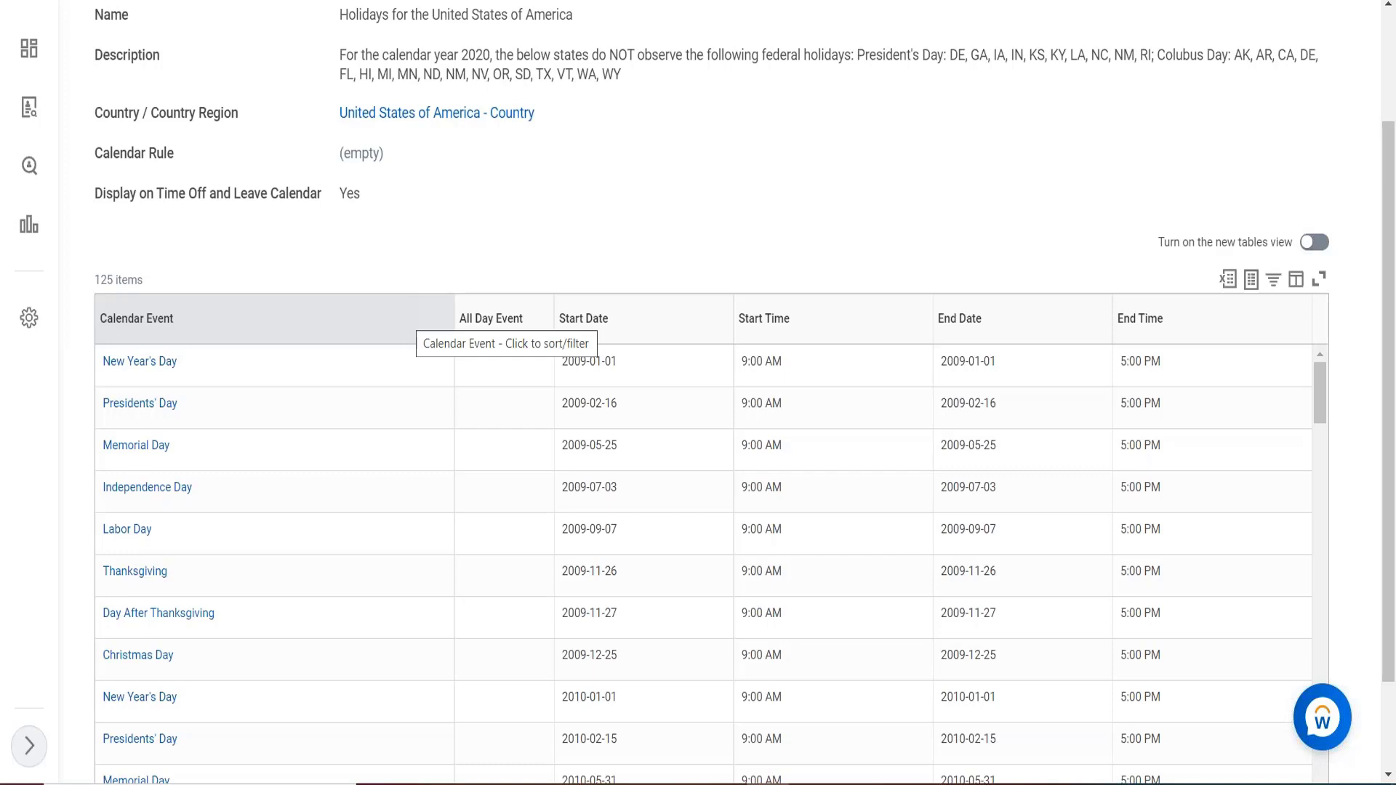
# Filter the Calendar Event column to the value Test Holiday, leaving 1 of 125 items.
pyautogui.click(343, 364)
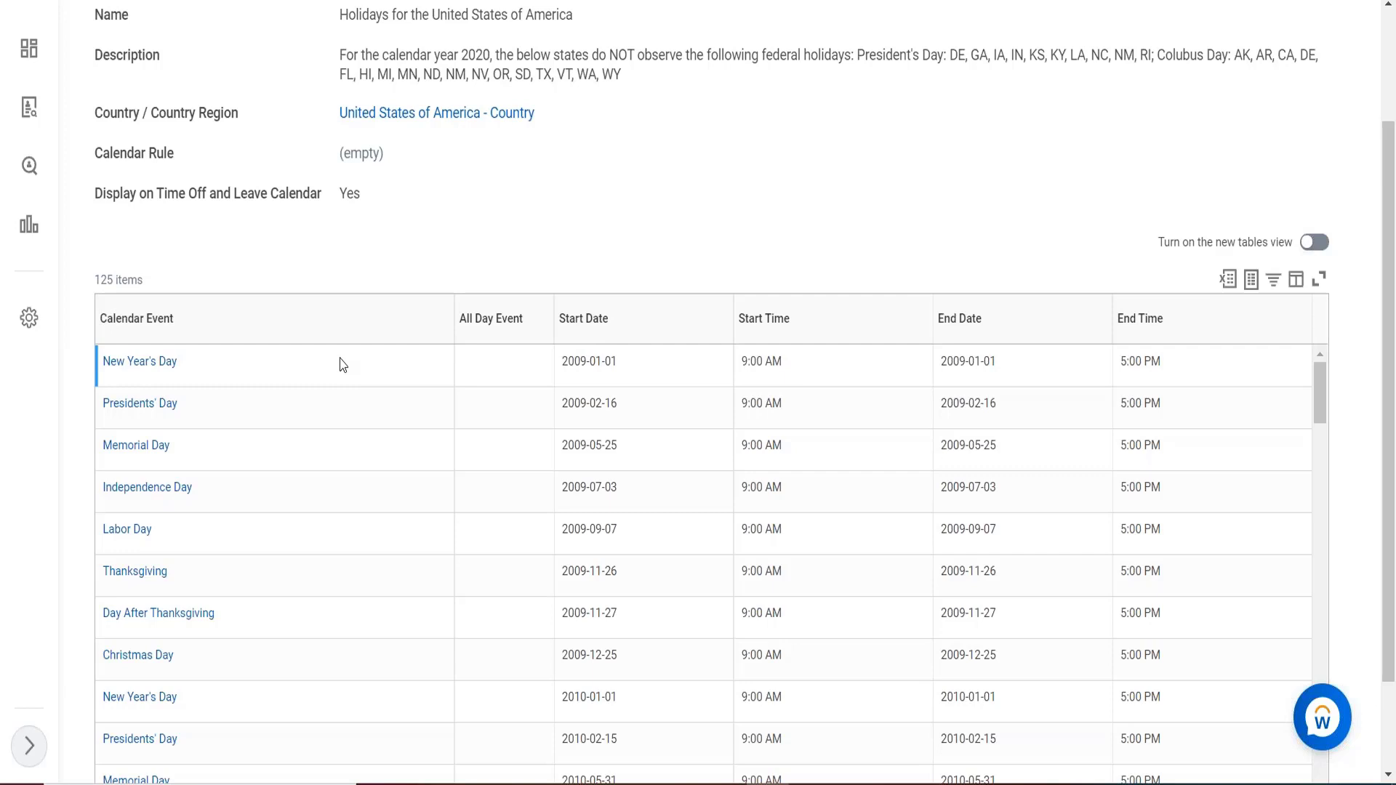
pyautogui.click(238, 318)
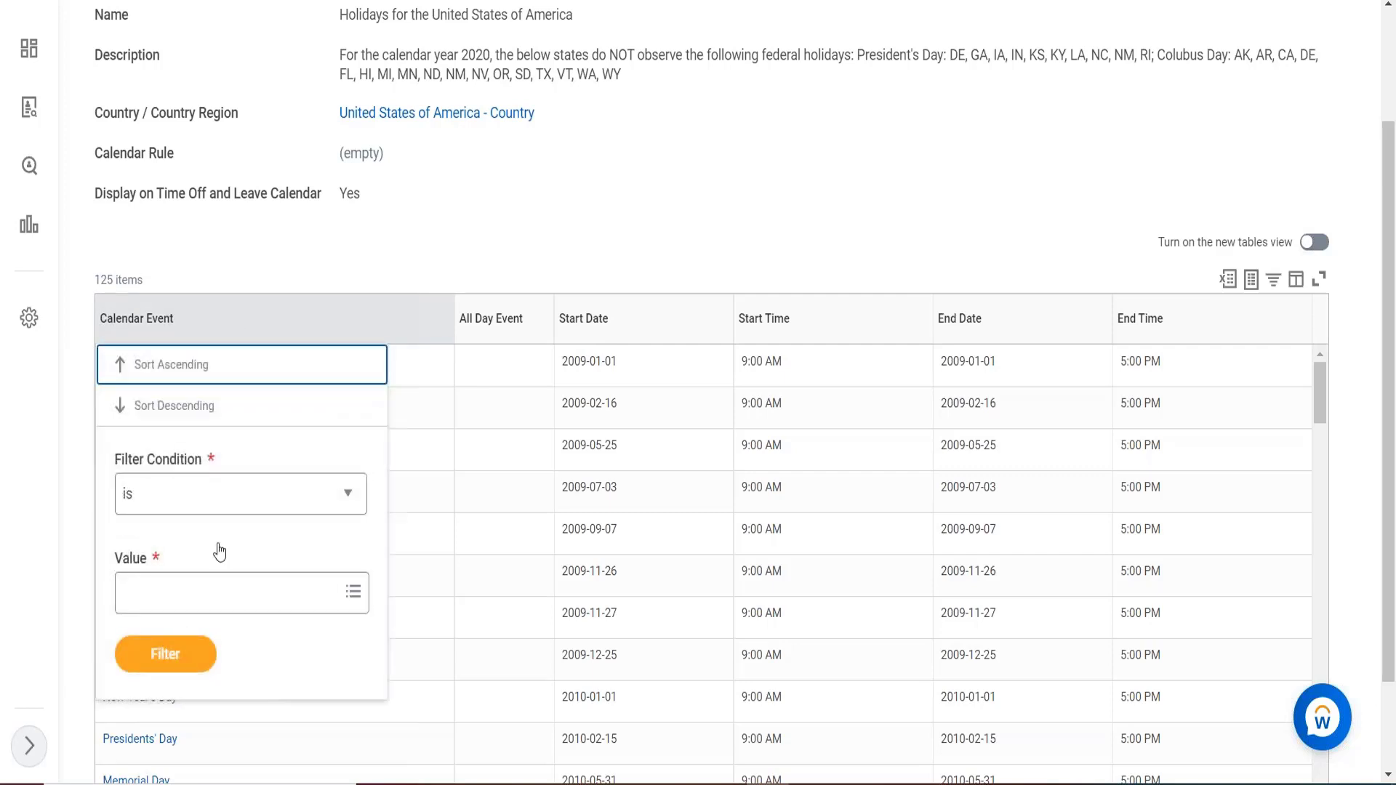
pyautogui.click(214, 586)
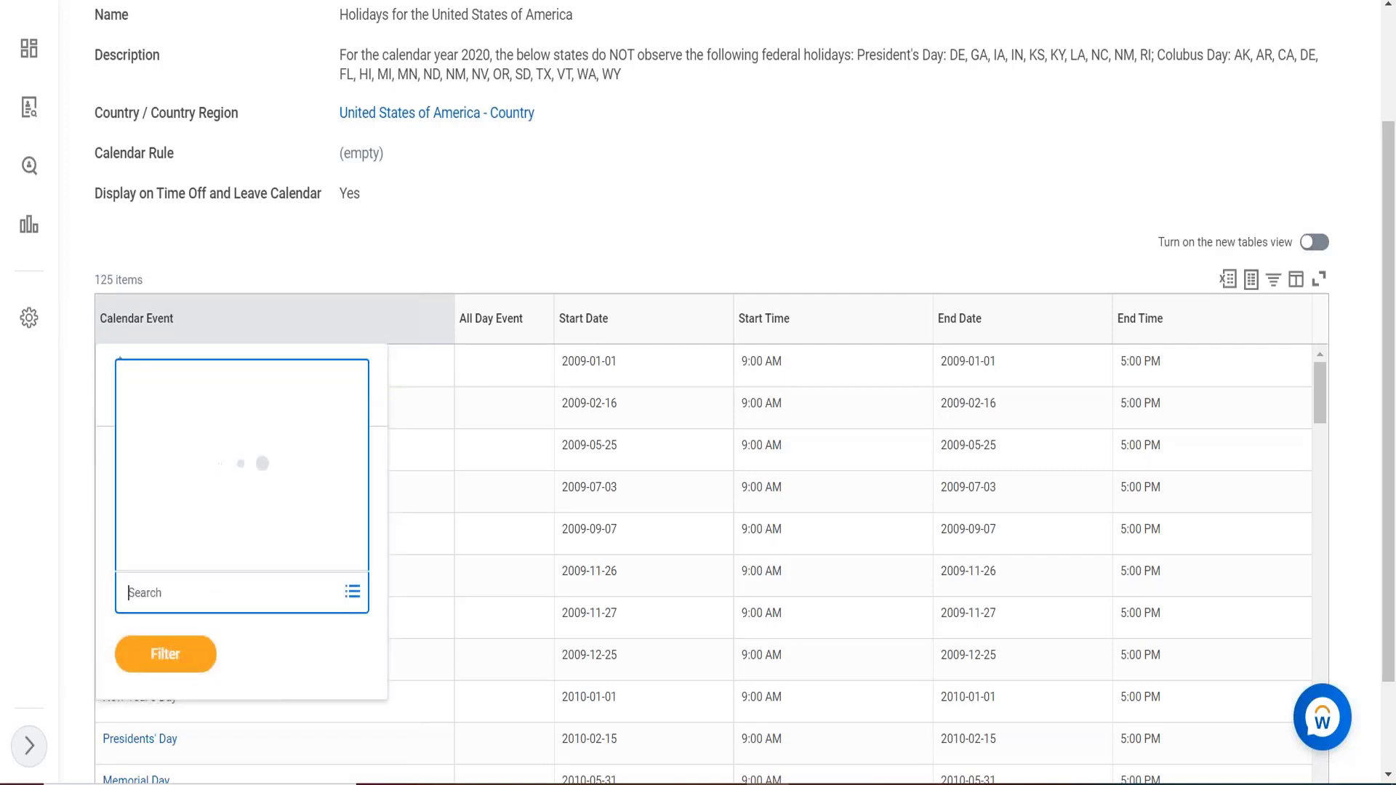
pyautogui.write('te')
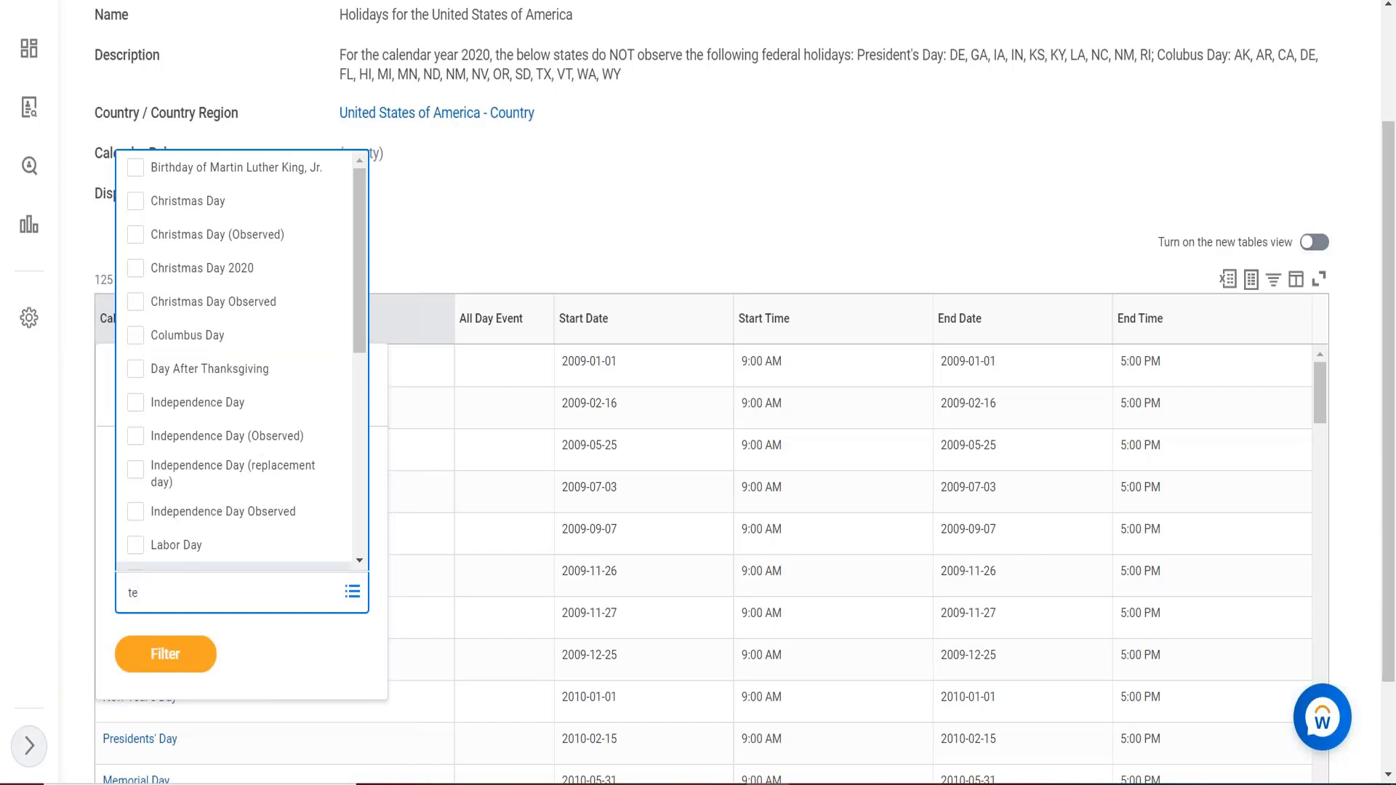
pyautogui.write('st')
pyautogui.press('Return')
pyautogui.click(159, 695)
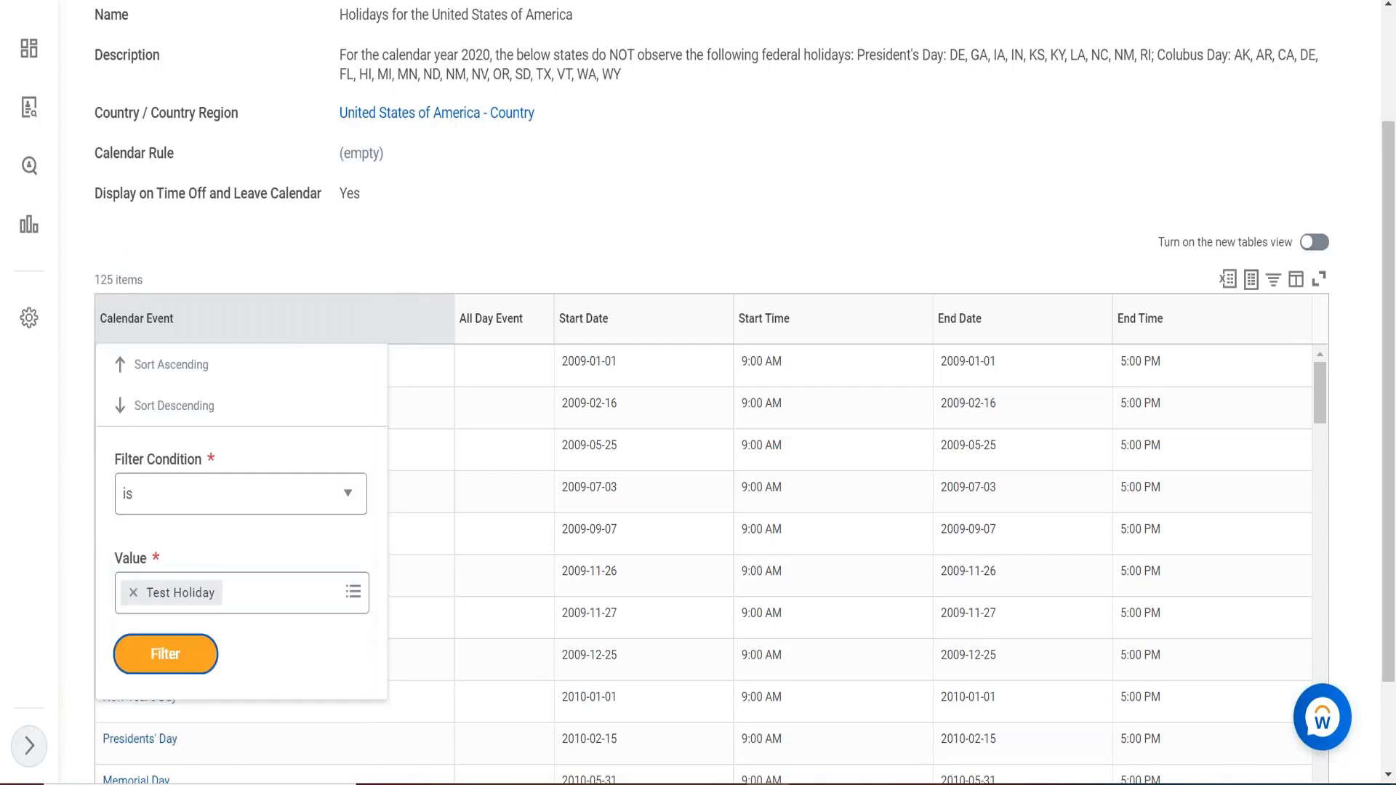
pyautogui.click(160, 668)
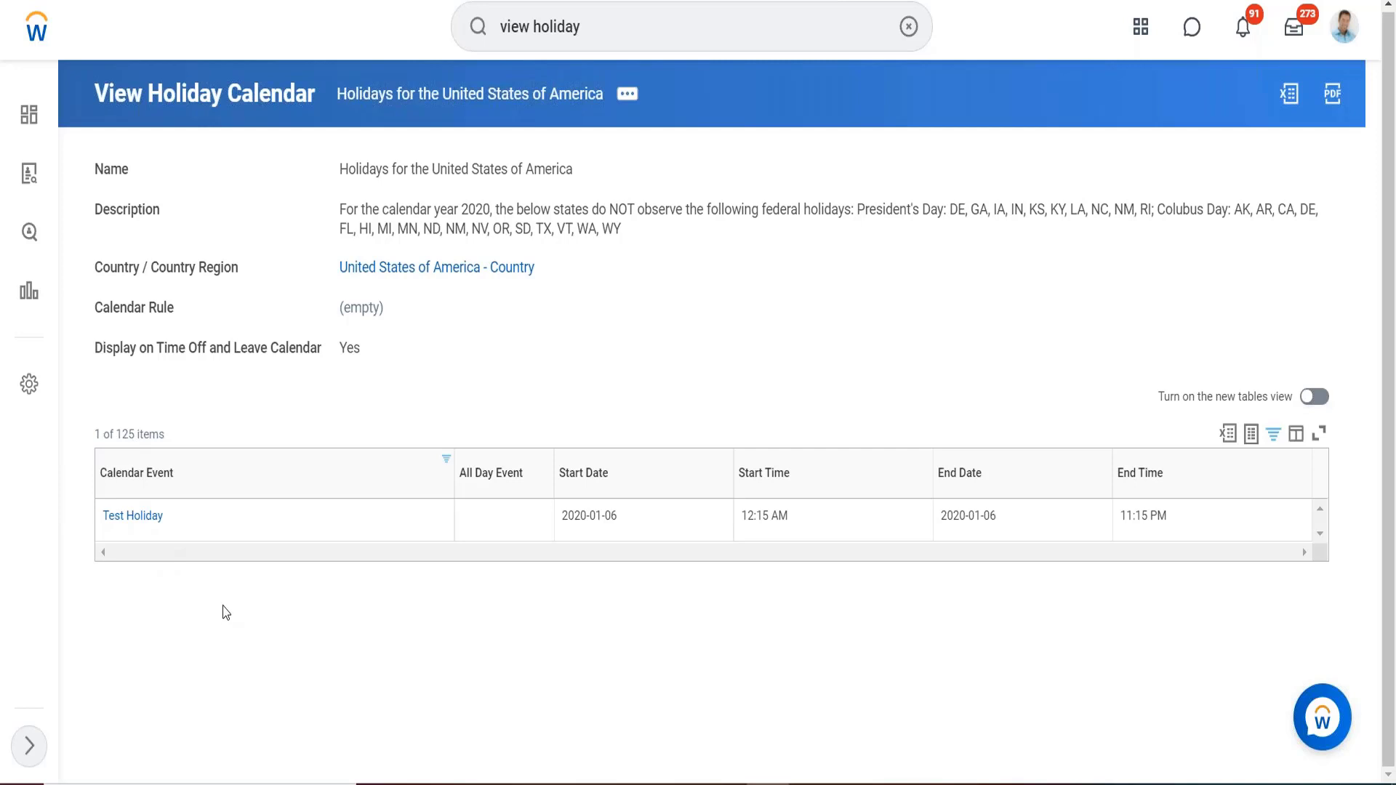
pyautogui.click(185, 530)
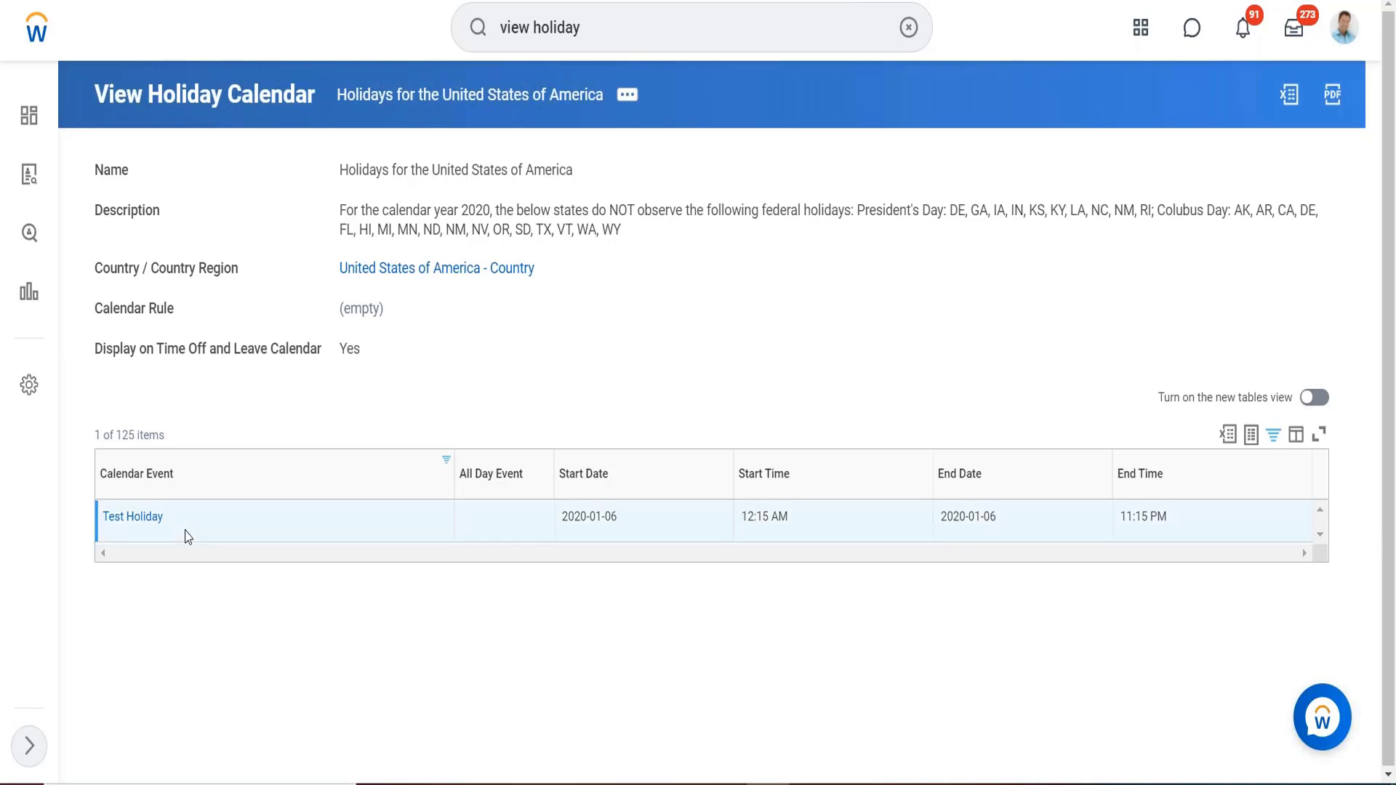